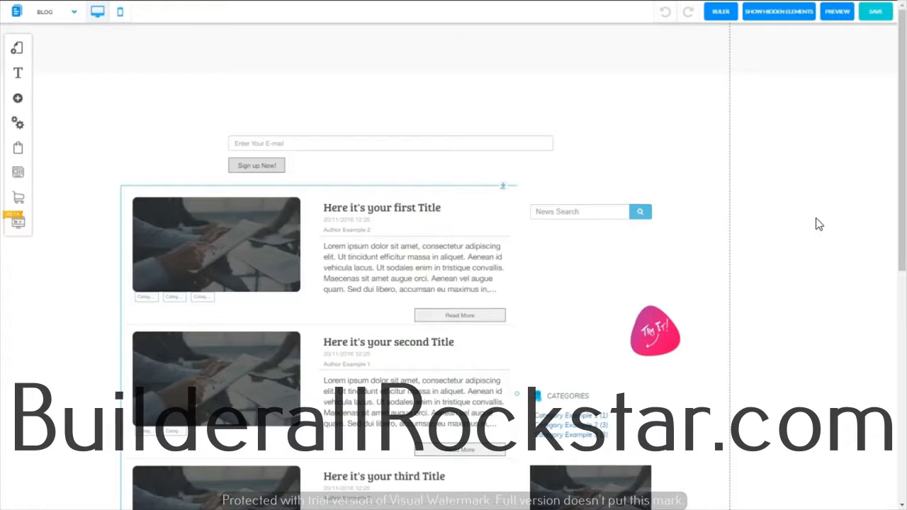
# Add a purple box from the Boxes and Lines elements and place it to the right of the sidebar
pyautogui.scroll(-2, 819, 224)
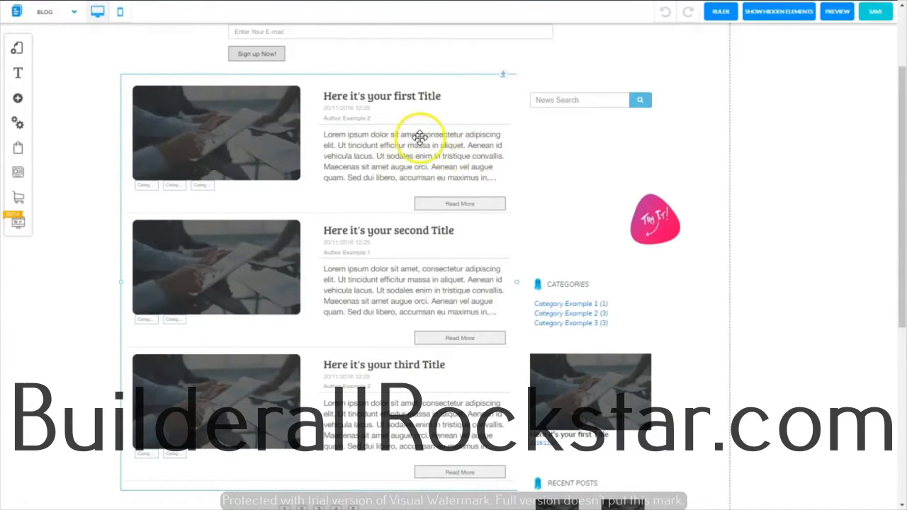
pyautogui.scroll(2, 420, 137)
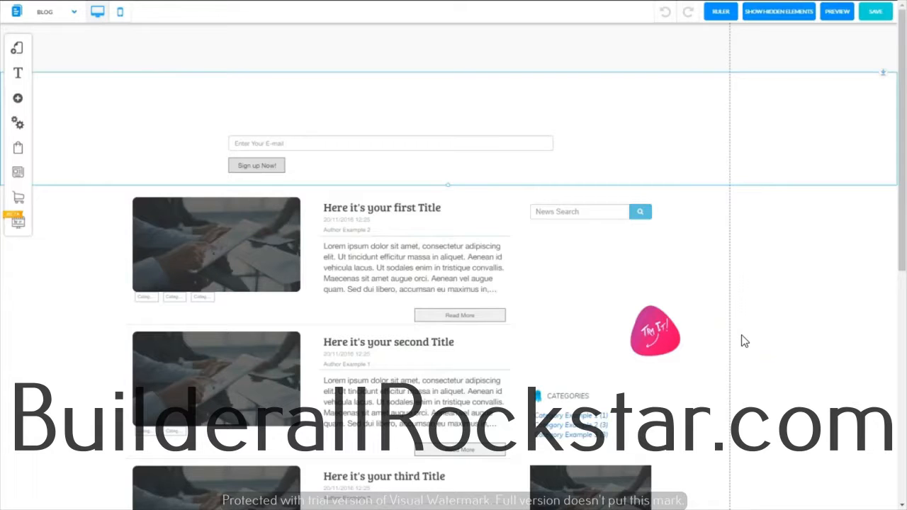
pyautogui.click(17, 101)
pyautogui.click(79, 144)
pyautogui.click(118, 140)
pyautogui.moveTo(391, 301); pyautogui.dragTo(756, 261)
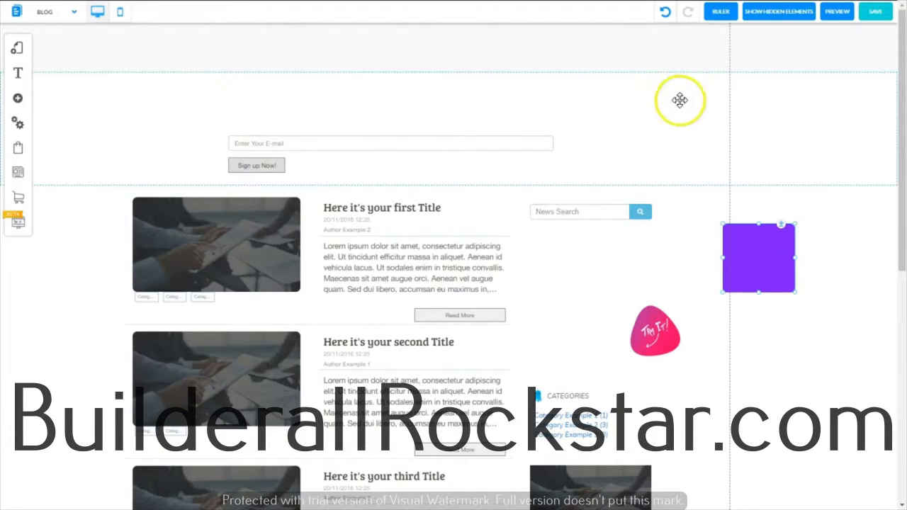
# Try the purple box in the sign-up section, in the left margin and over the top of the sidebar panel
pyautogui.moveTo(768, 254); pyautogui.dragTo(397, 152)
pyautogui.moveTo(267, 163); pyautogui.dragTo(717, 143)
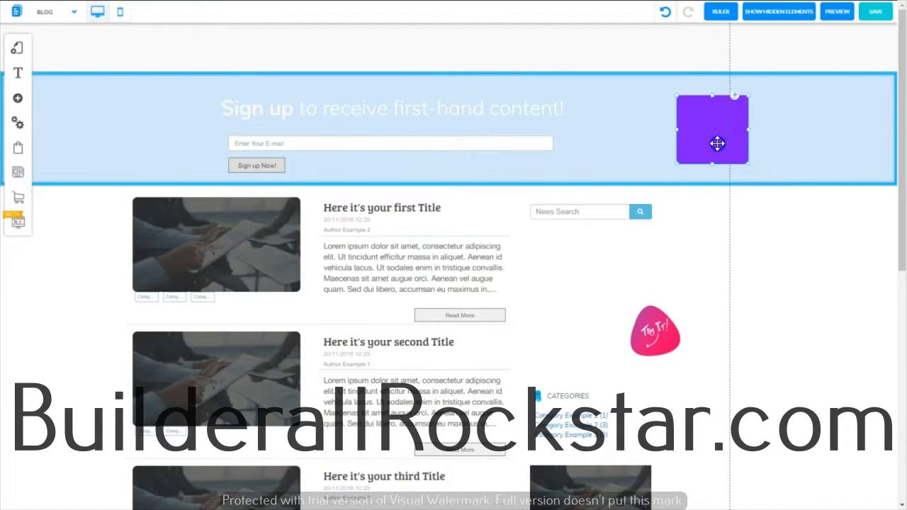
pyautogui.moveTo(718, 143); pyautogui.dragTo(74, 244)
pyautogui.click(142, 196)
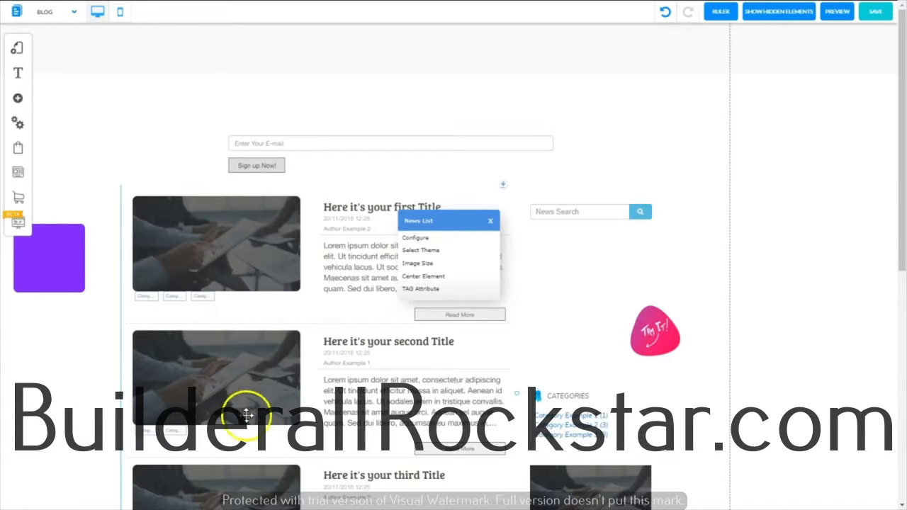
pyautogui.moveTo(223, 224); pyautogui.dragTo(605, 207)
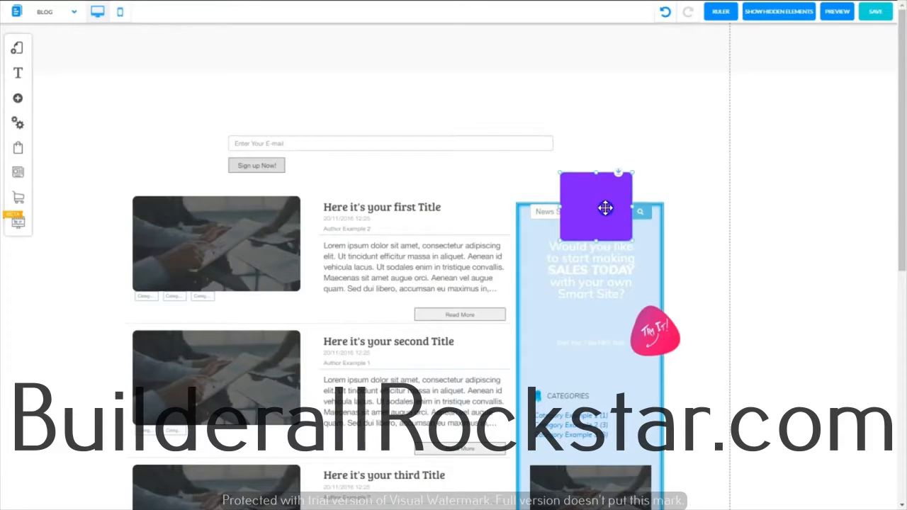
pyautogui.moveTo(605, 207); pyautogui.dragTo(605, 208)
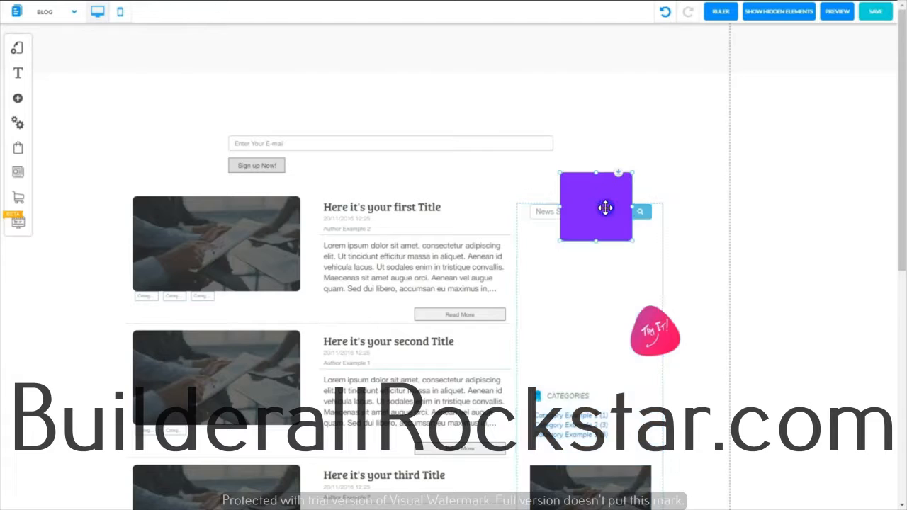
# Shift the sidebar panel slightly right and up, and place the purple box just outside the right page guide
pyautogui.click(663, 249)
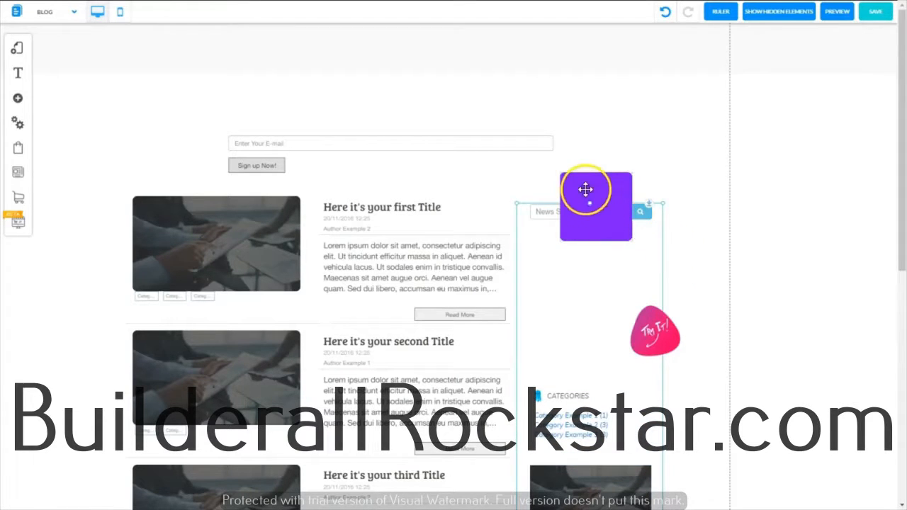
pyautogui.moveTo(662, 239); pyautogui.dragTo(744, 243)
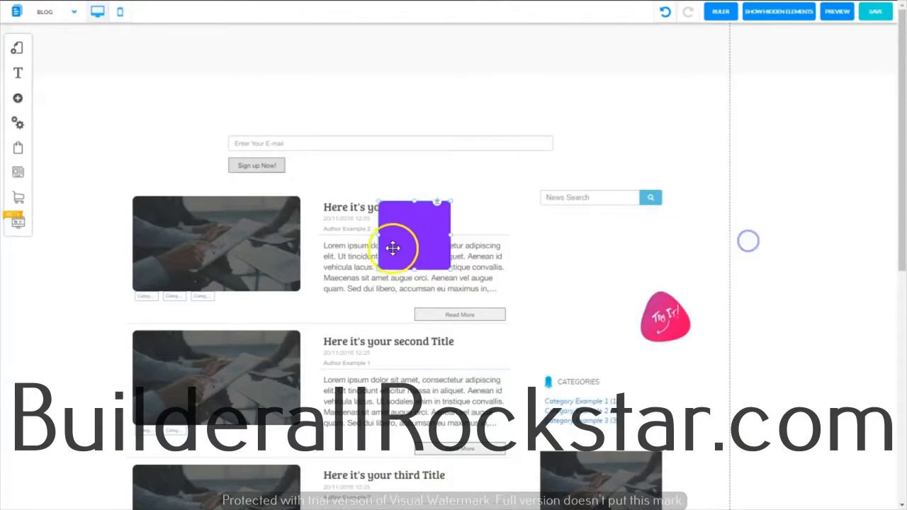
pyautogui.moveTo(424, 233); pyautogui.dragTo(803, 261)
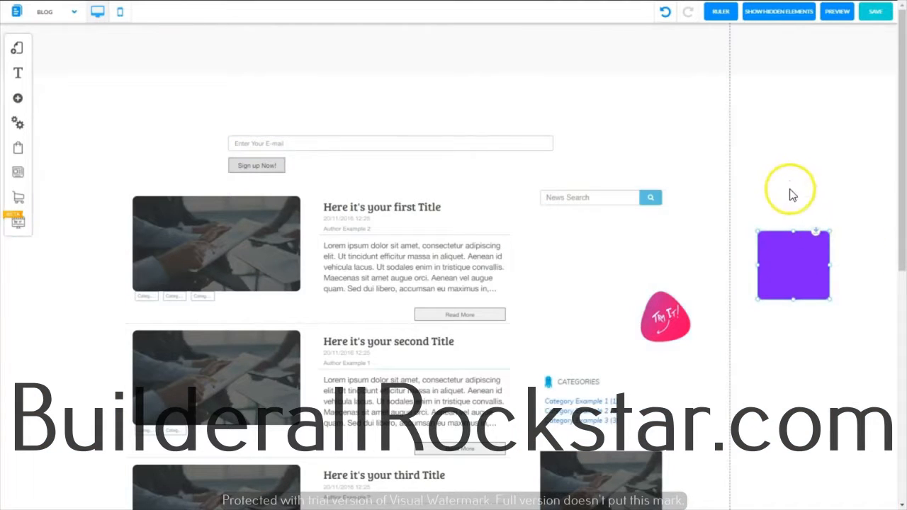
pyautogui.moveTo(794, 256); pyautogui.dragTo(758, 239)
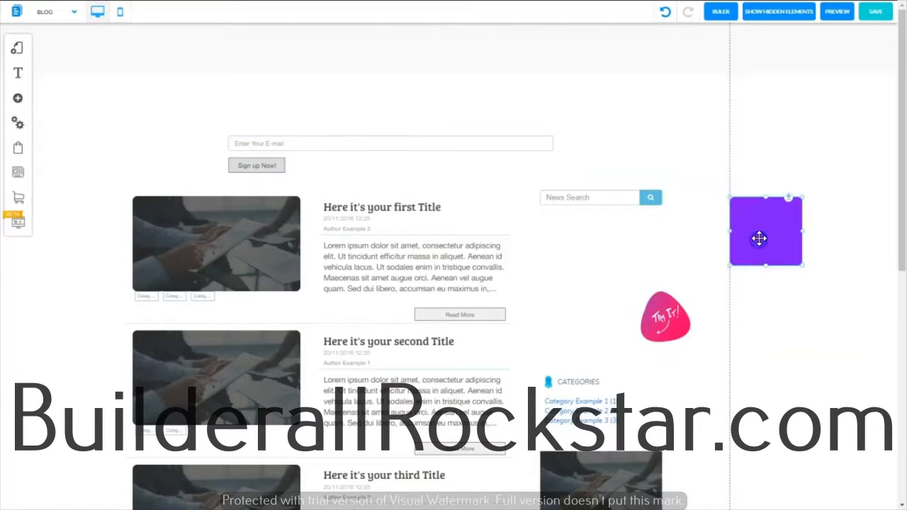
# Apply the Single background style to the header through its appearance settings
pyautogui.click(432, 39)
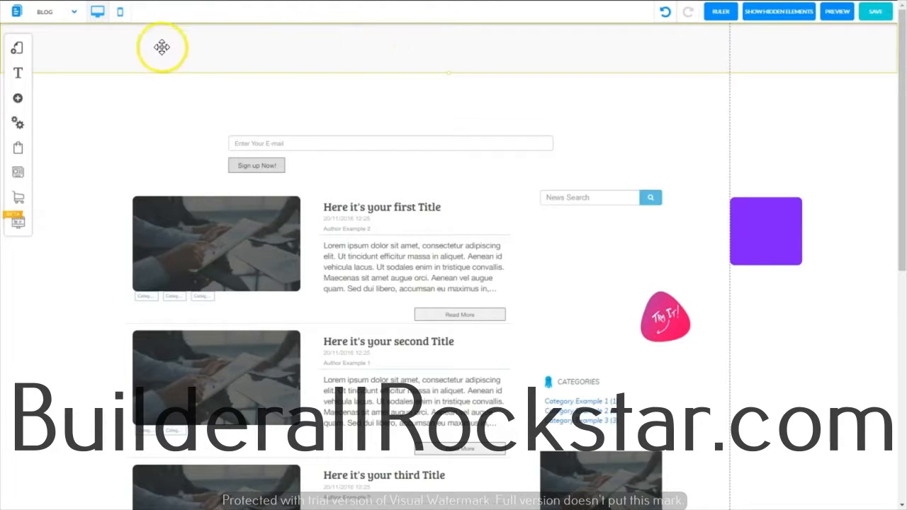
pyautogui.rightClick(414, 39)
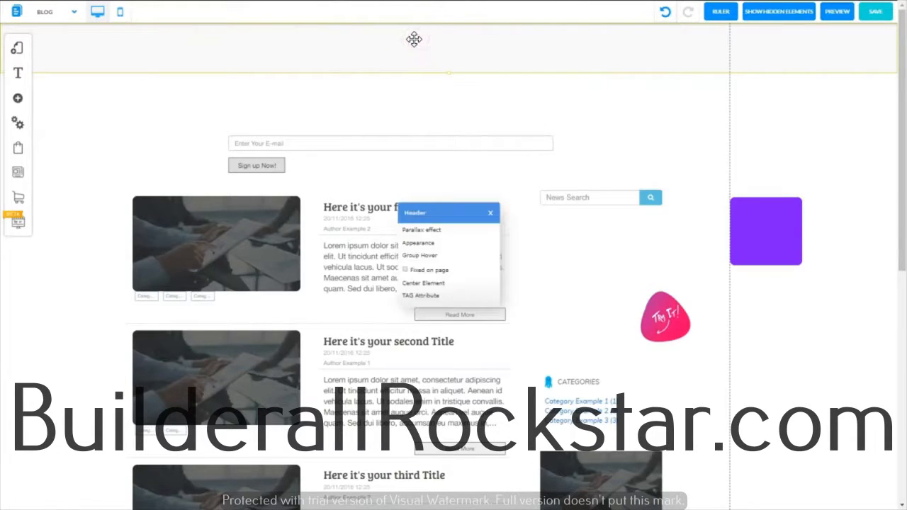
pyautogui.click(419, 243)
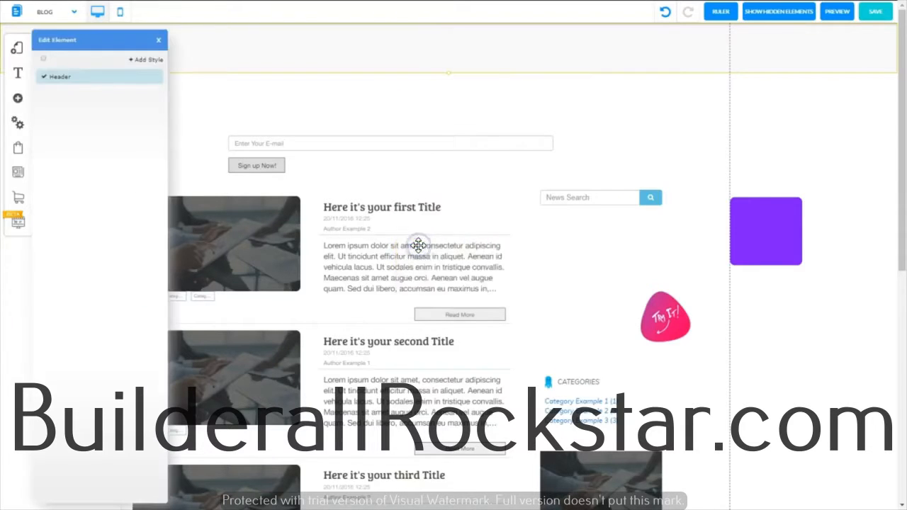
pyautogui.click(157, 76)
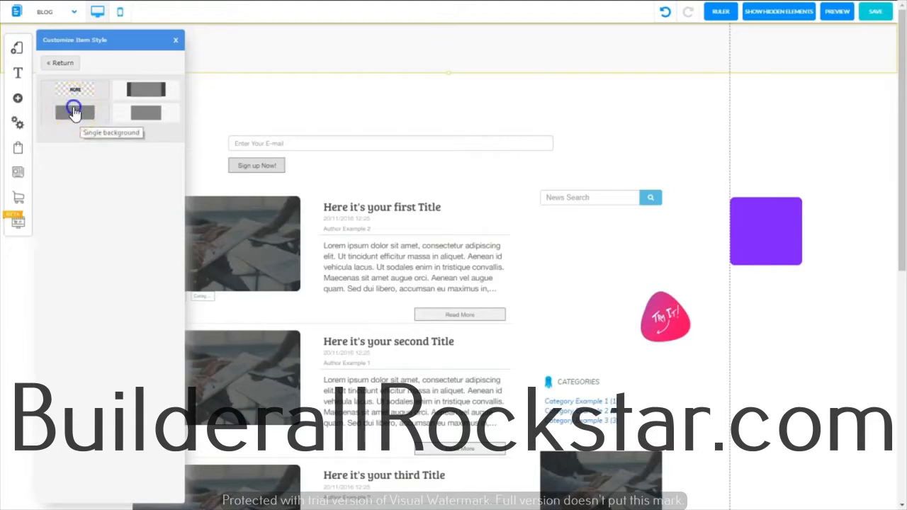
pyautogui.click(75, 112)
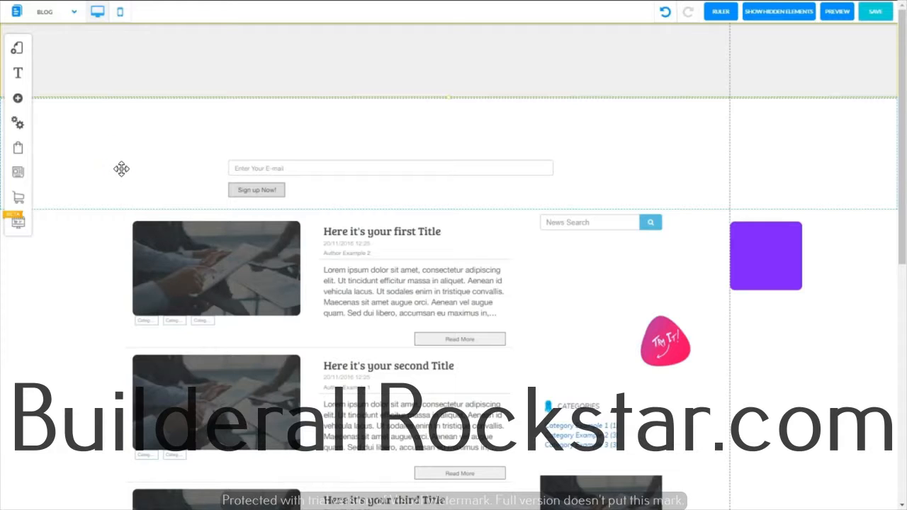
pyautogui.click(130, 173)
pyautogui.click(134, 163)
pyautogui.click(132, 159)
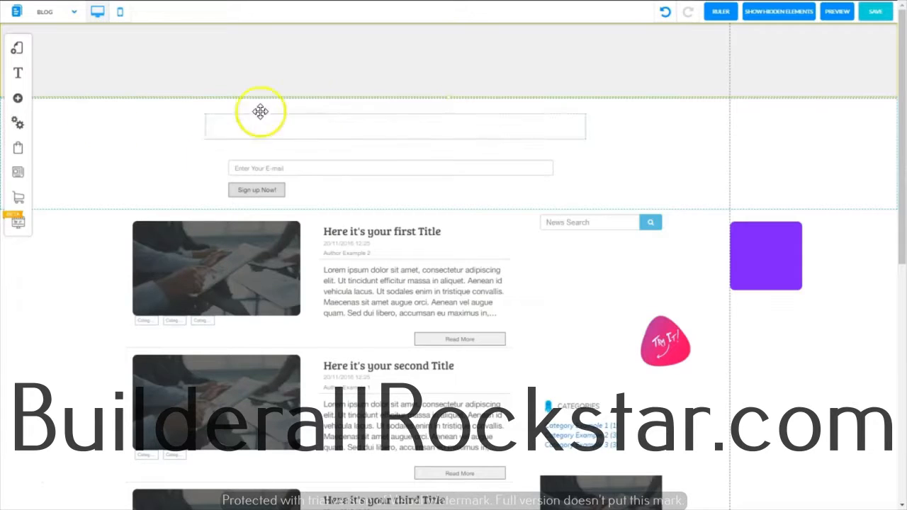
# Stretch the header downward to nearly twice its current height
pyautogui.moveTo(451, 103); pyautogui.dragTo(453, 34)
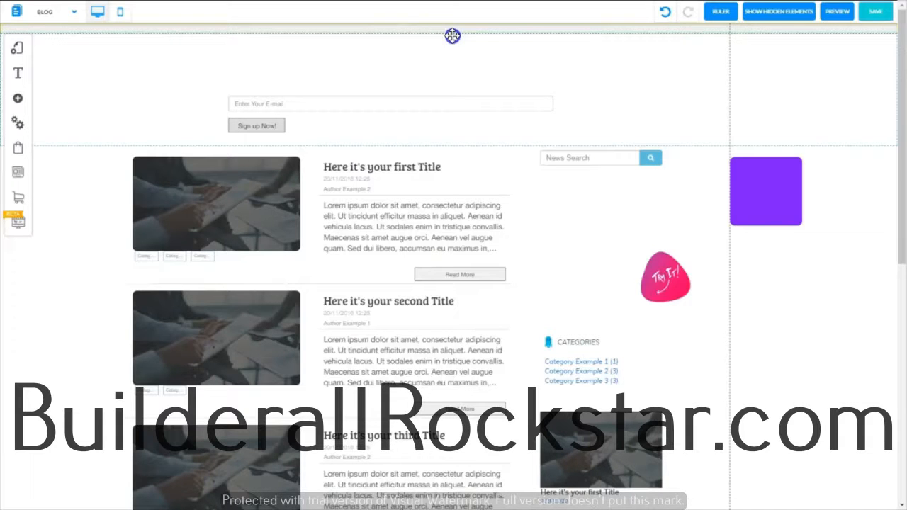
pyautogui.moveTo(452, 35); pyautogui.dragTo(462, 160)
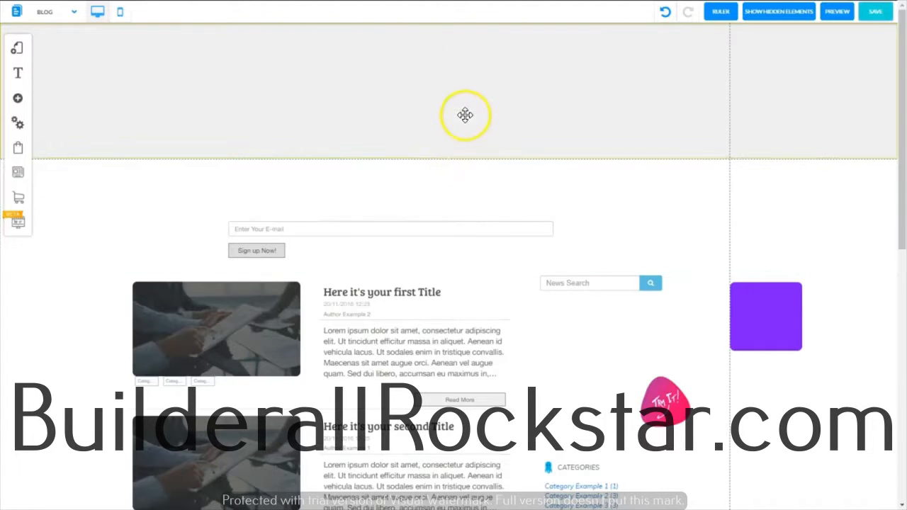
# Set the header's fluid background image to the dark fruit market photo from the Fruit Shop folder and make the header slightly taller
pyautogui.rightClick(472, 69)
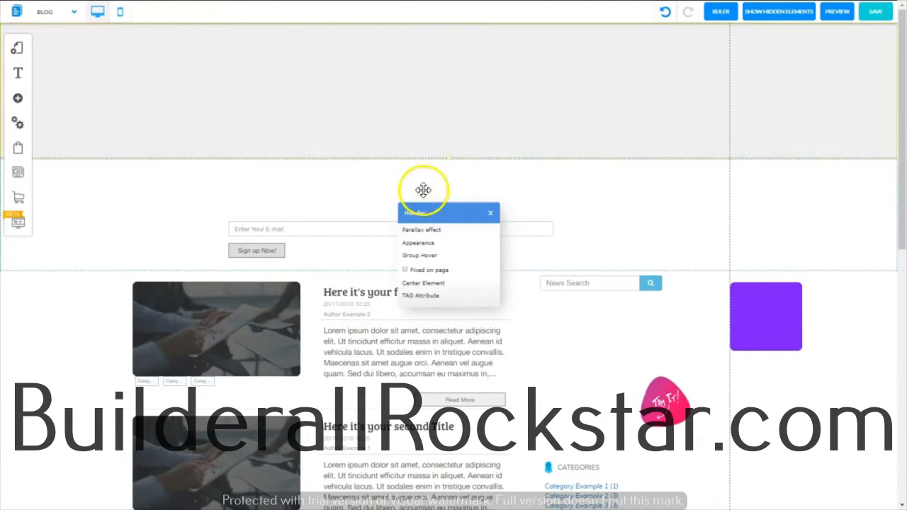
pyautogui.click(417, 242)
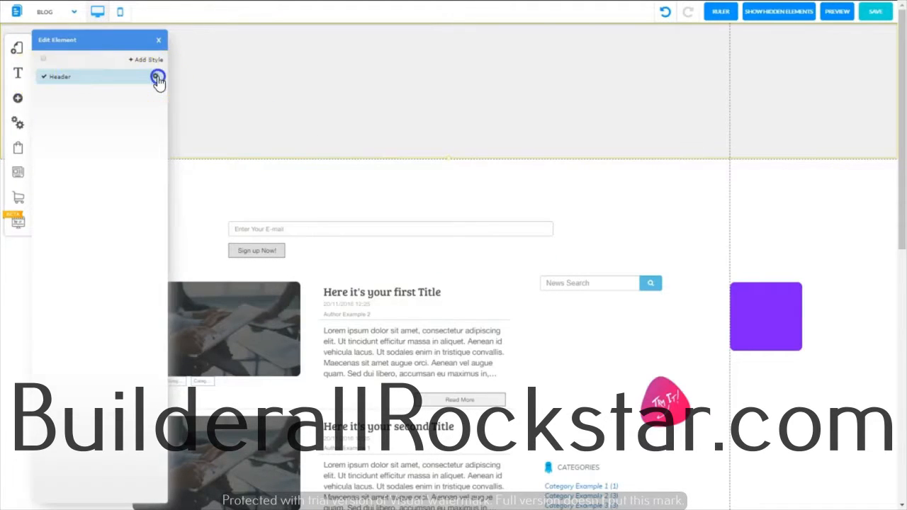
pyautogui.click(157, 78)
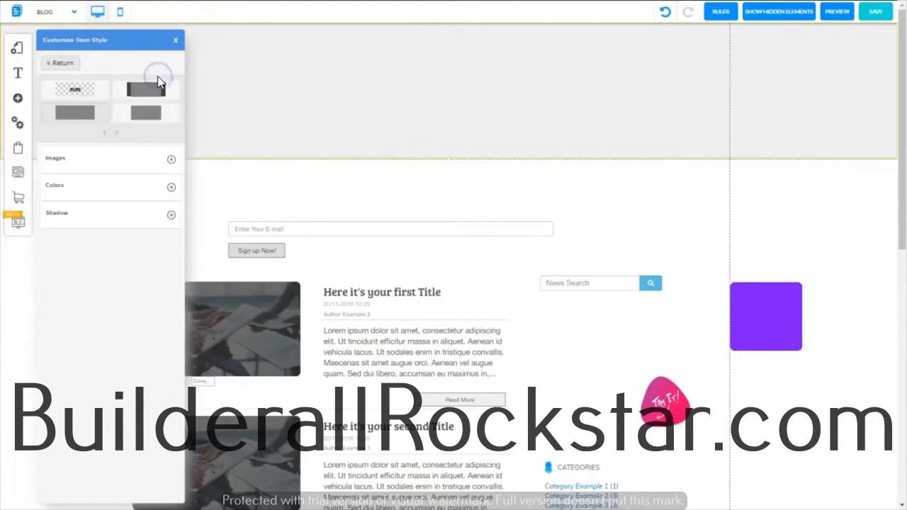
pyautogui.click(73, 113)
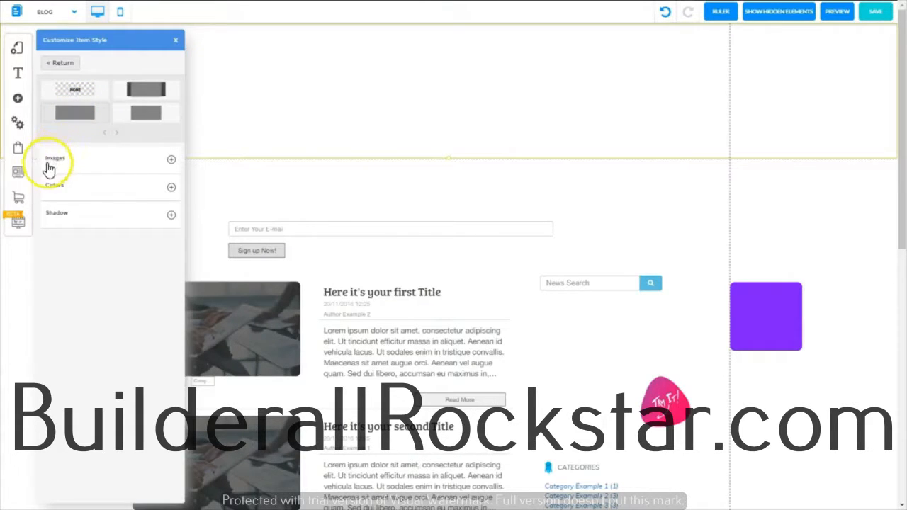
pyautogui.click(171, 161)
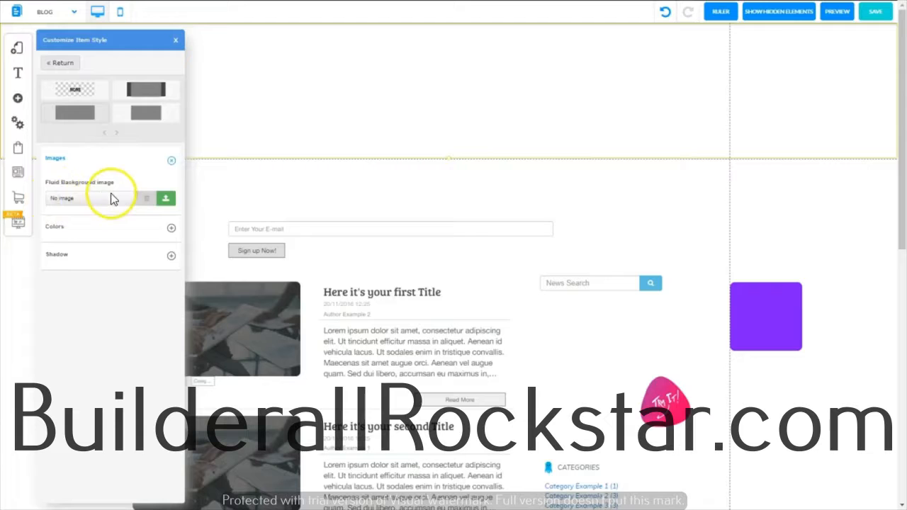
pyautogui.click(166, 202)
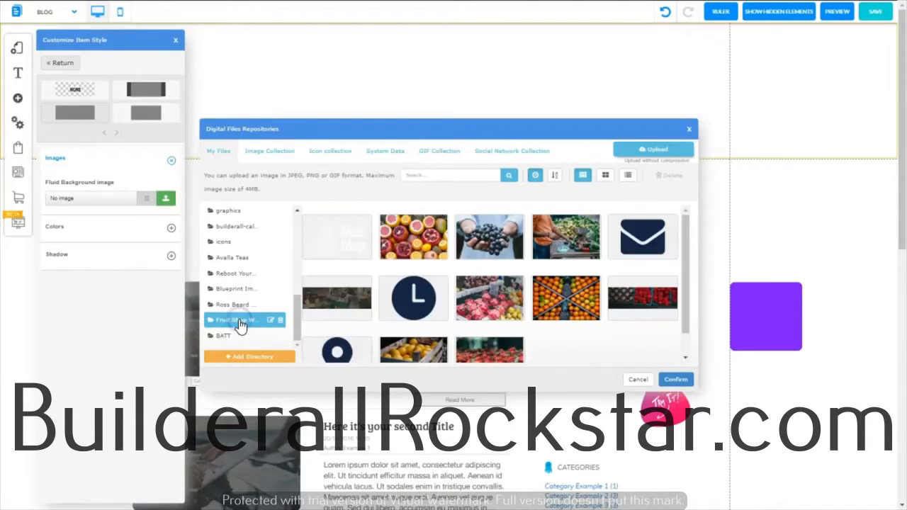
pyautogui.click(683, 270)
pyautogui.moveTo(683, 271); pyautogui.dragTo(679, 251)
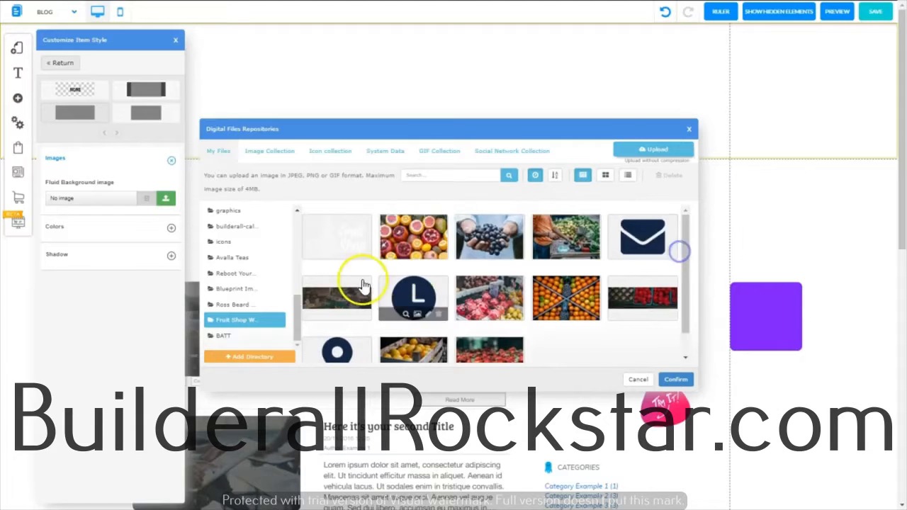
pyautogui.click(336, 304)
pyautogui.click(675, 380)
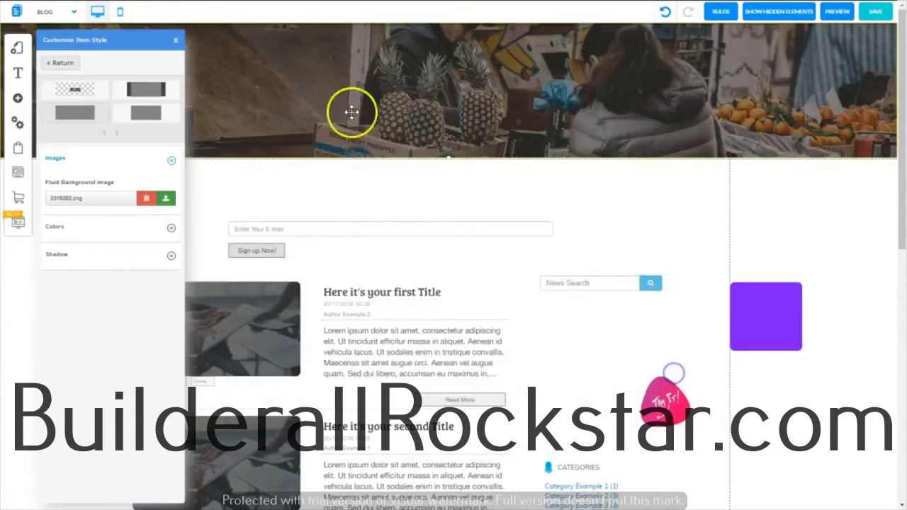
pyautogui.moveTo(444, 170)
pyautogui.mouseDown()
pyautogui.moveTo(437, 361)
pyautogui.moveTo(439, 166)
pyautogui.mouseUp()
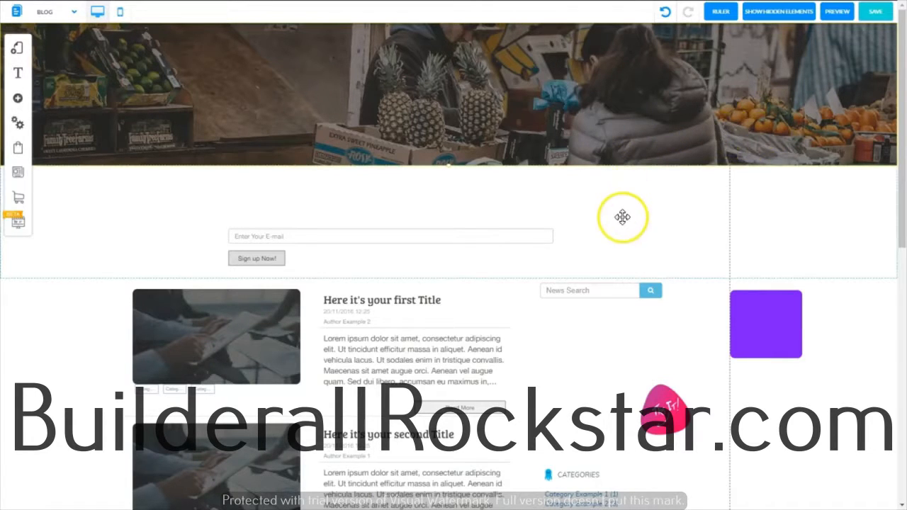
# Add a new image element to the page
pyautogui.click(18, 98)
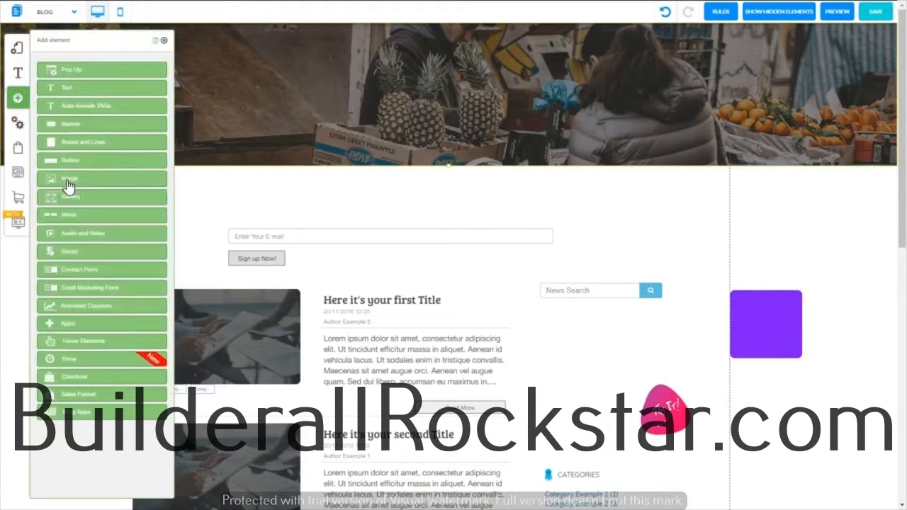
pyautogui.click(68, 180)
pyautogui.click(64, 183)
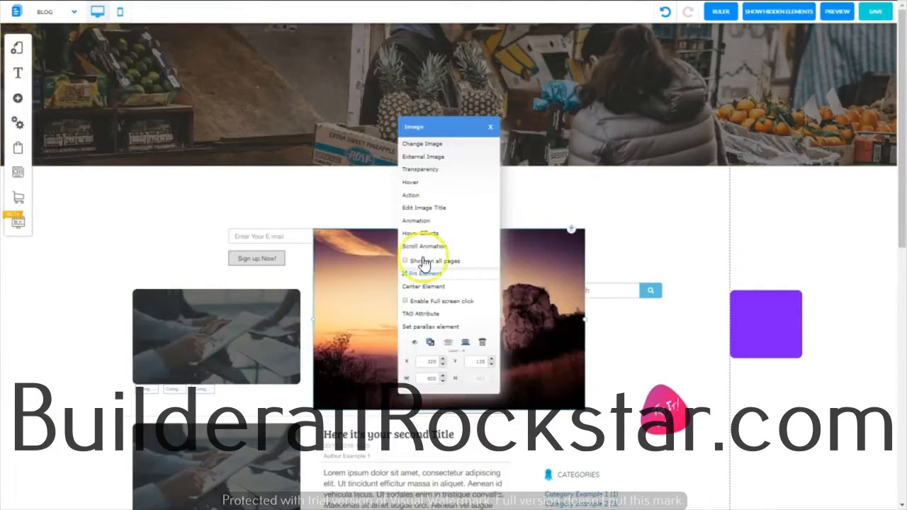
# Change the new image to the white fslogo picture from the Fruit Shop folder and move it onto the header
pyautogui.click(430, 145)
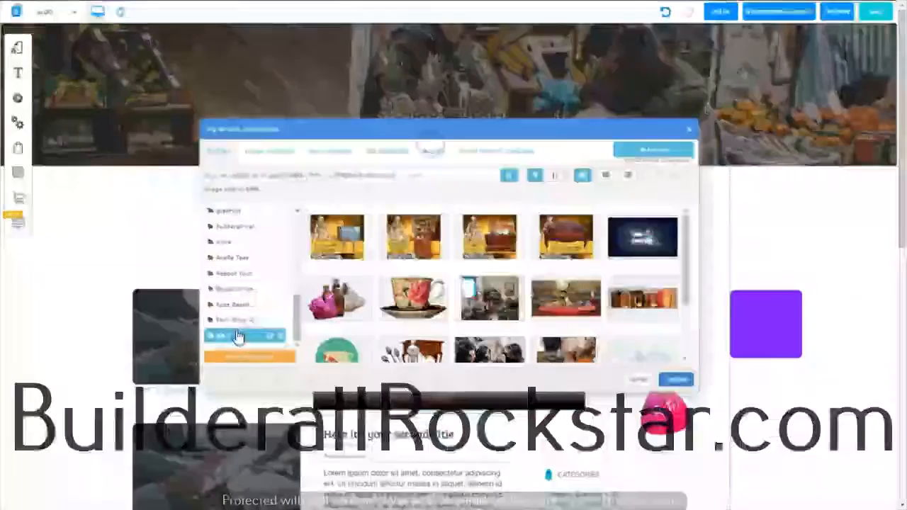
pyautogui.click(233, 323)
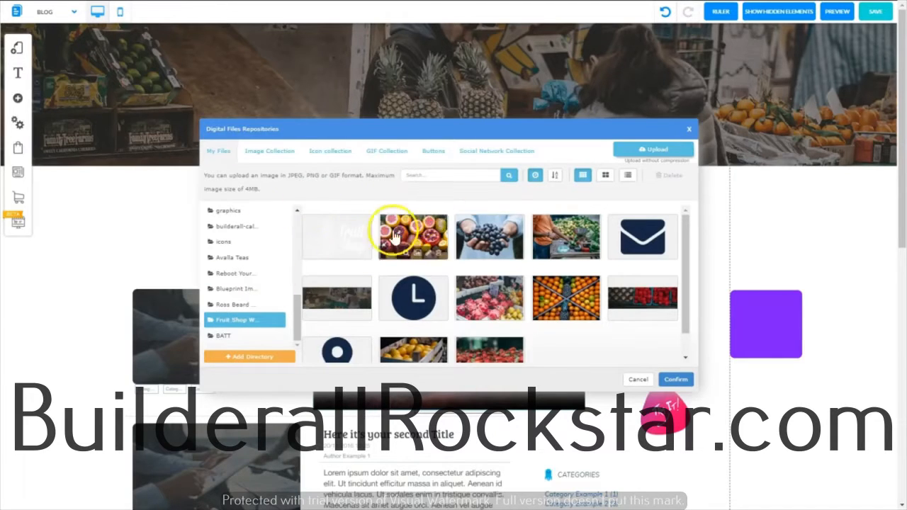
pyautogui.click(334, 233)
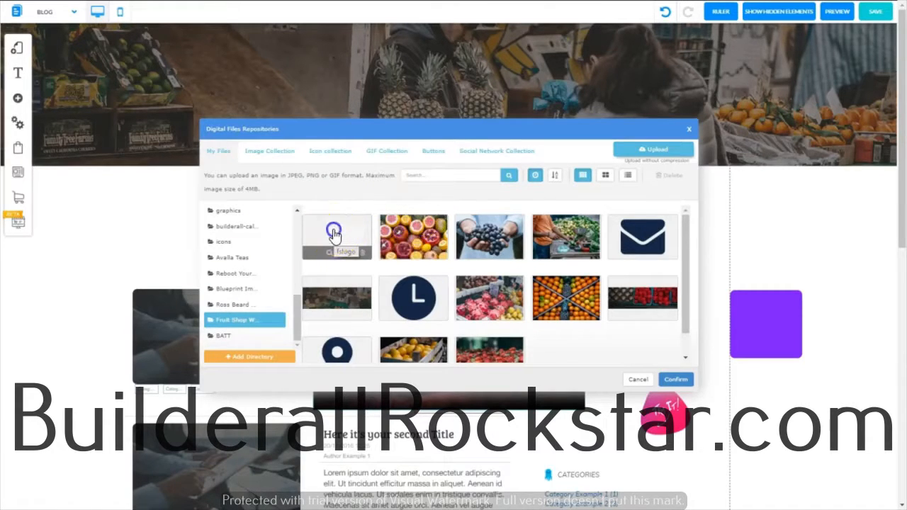
pyautogui.click(675, 379)
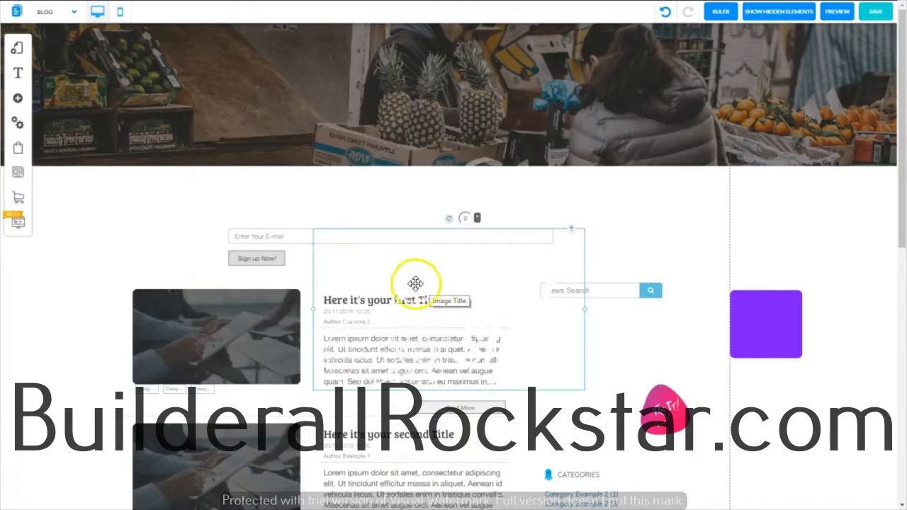
pyautogui.moveTo(444, 276); pyautogui.dragTo(415, 93)
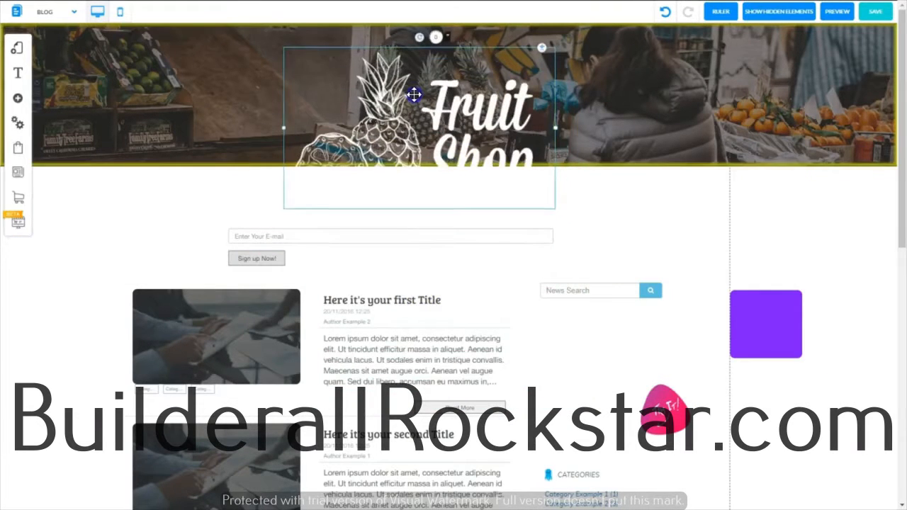
# Shrink the Fruit Shop logo so it fits within the header's height and move it toward the header's left side
pyautogui.moveTo(556, 129); pyautogui.dragTo(483, 126)
pyautogui.moveTo(389, 130); pyautogui.dragTo(287, 121)
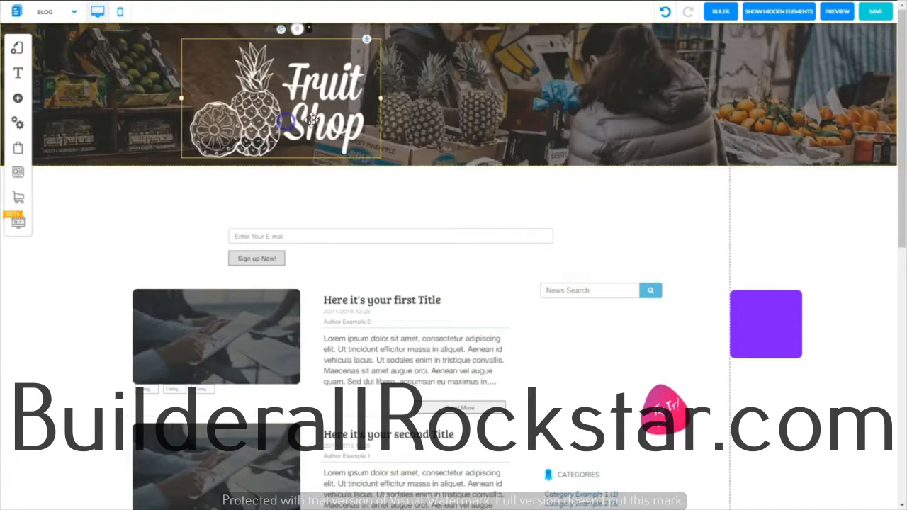
pyautogui.moveTo(384, 104); pyautogui.dragTo(403, 102)
# Show the ruler, add a vertical guide near the logo's left edge, and move the logo close to that guide
pyautogui.click(722, 9)
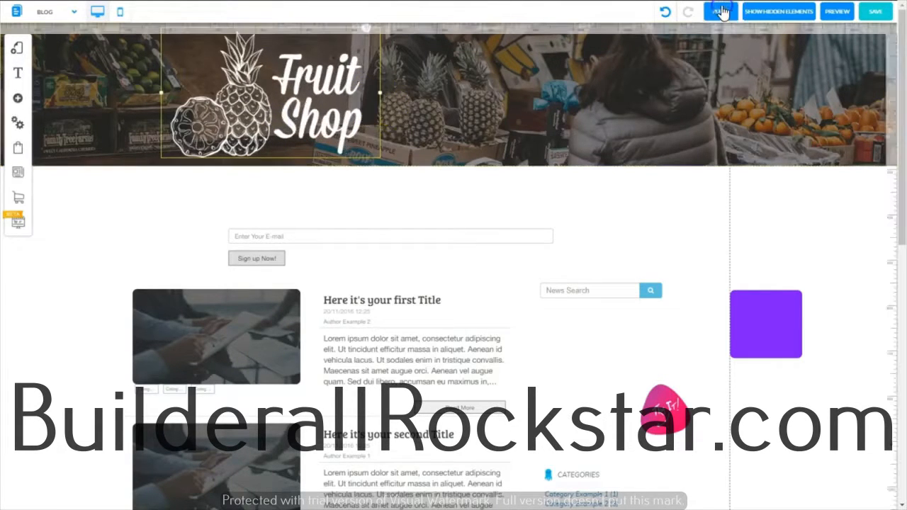
pyautogui.click(164, 30)
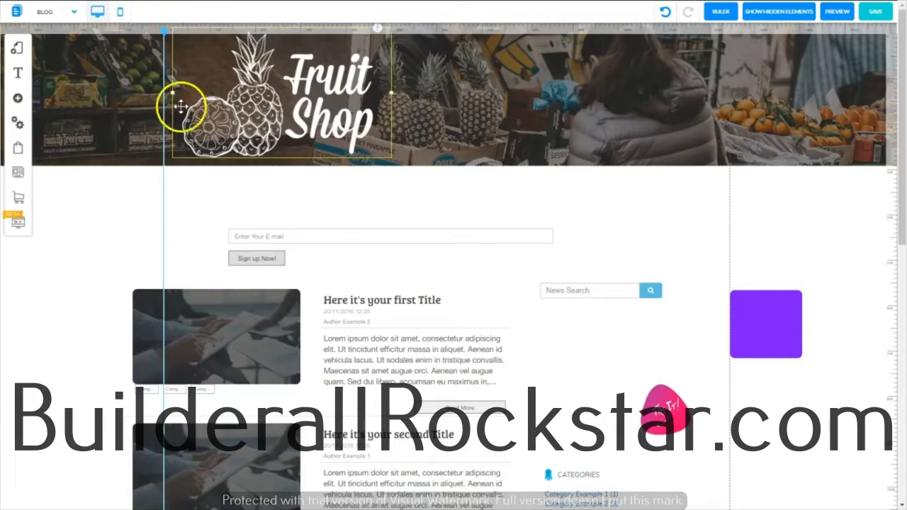
pyautogui.moveTo(268, 87); pyautogui.dragTo(259, 90)
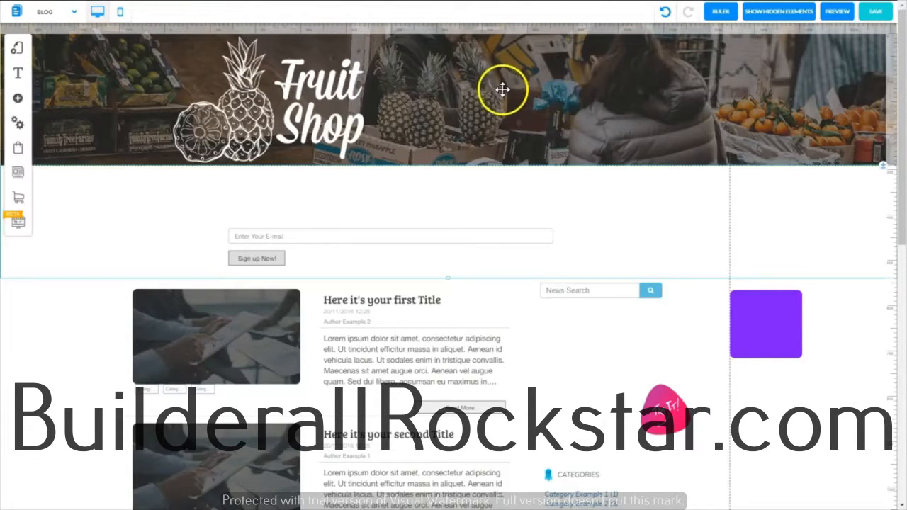
# Add a Title XL text element, widened slightly, with the text "Blog Bits"
pyautogui.click(18, 98)
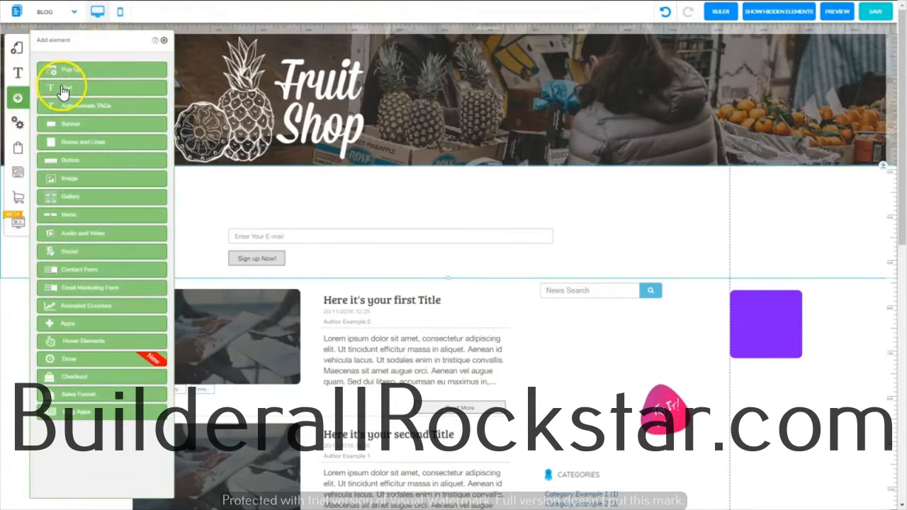
pyautogui.click(67, 90)
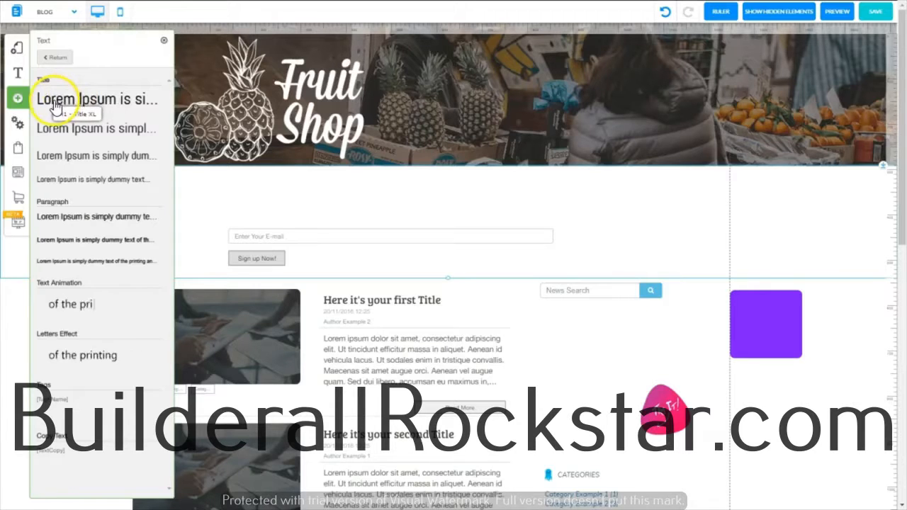
pyautogui.click(56, 105)
pyautogui.moveTo(588, 230); pyautogui.dragTo(631, 229)
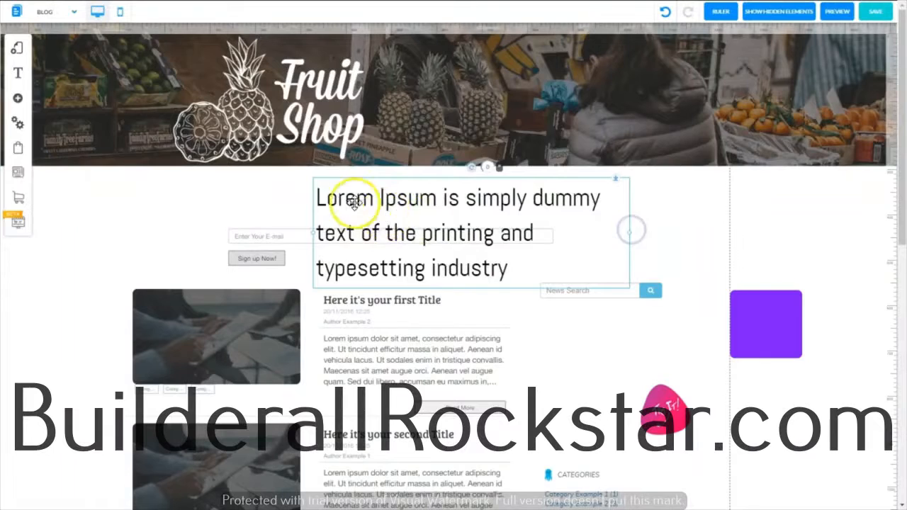
pyautogui.doubleClick(357, 203)
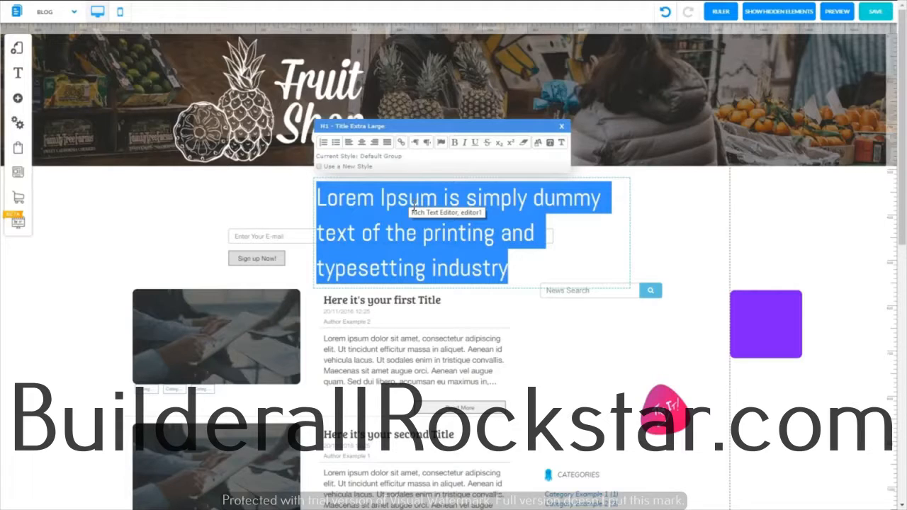
pyautogui.write('Blog Bits')
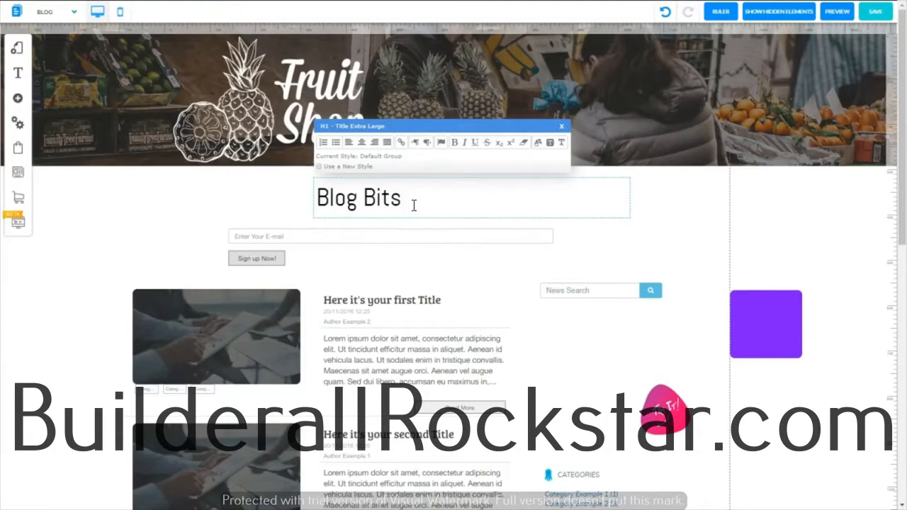
# Make the title text white and reword it as "The Fruit Shop Blog Bites", placed on the header beside the logo
pyautogui.click(401, 202)
pyautogui.moveTo(403, 201); pyautogui.dragTo(312, 201)
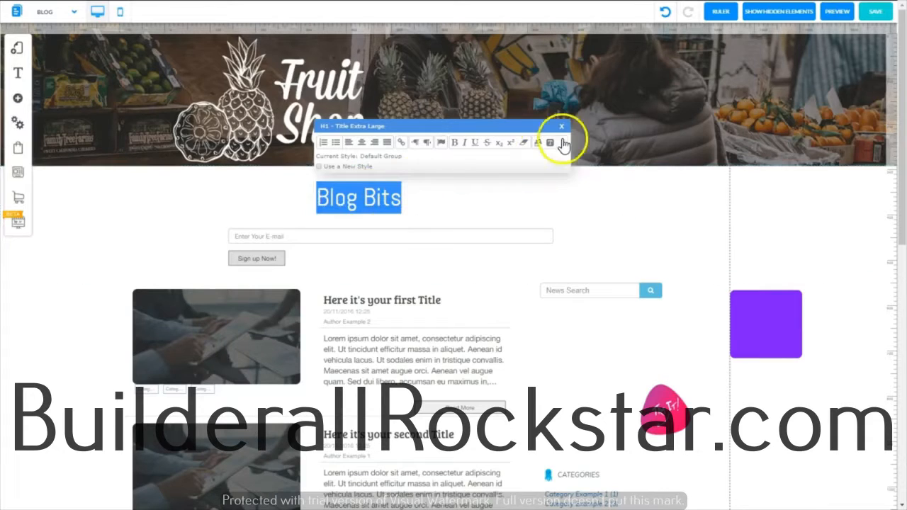
pyautogui.click(537, 145)
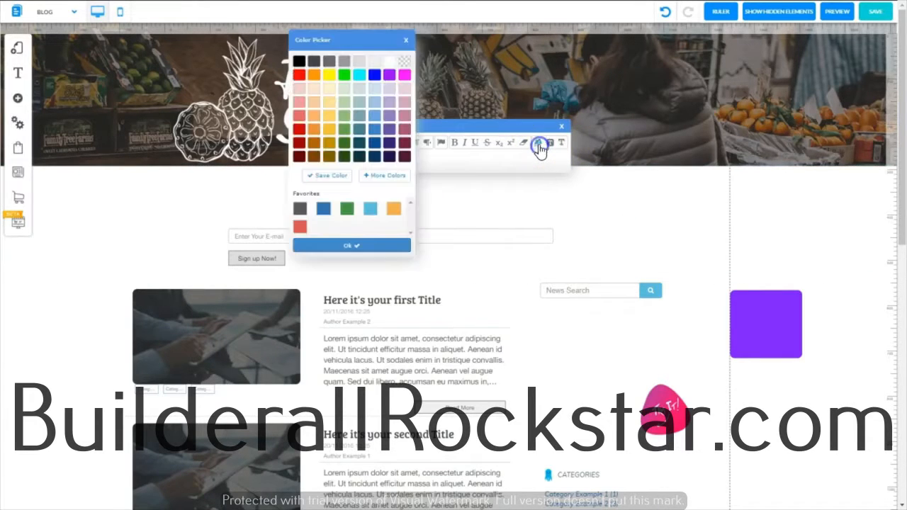
pyautogui.click(348, 245)
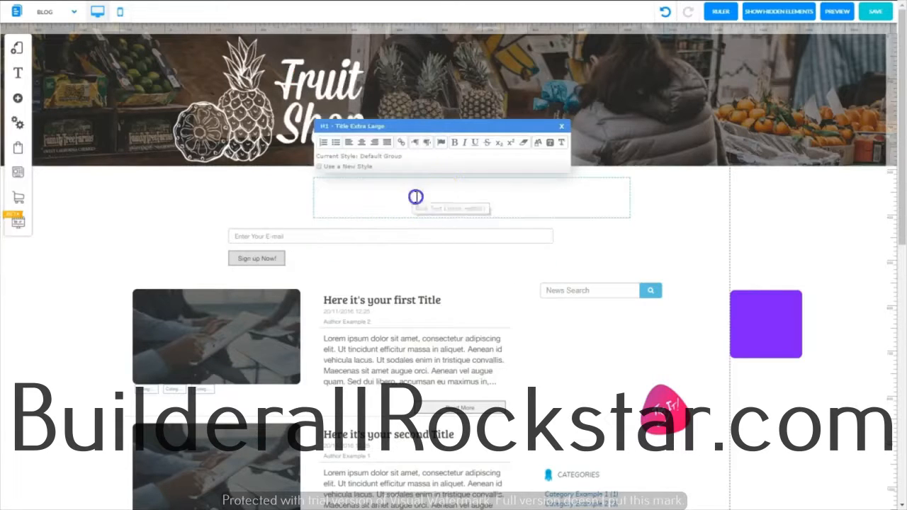
pyautogui.moveTo(415, 196); pyautogui.dragTo(297, 196)
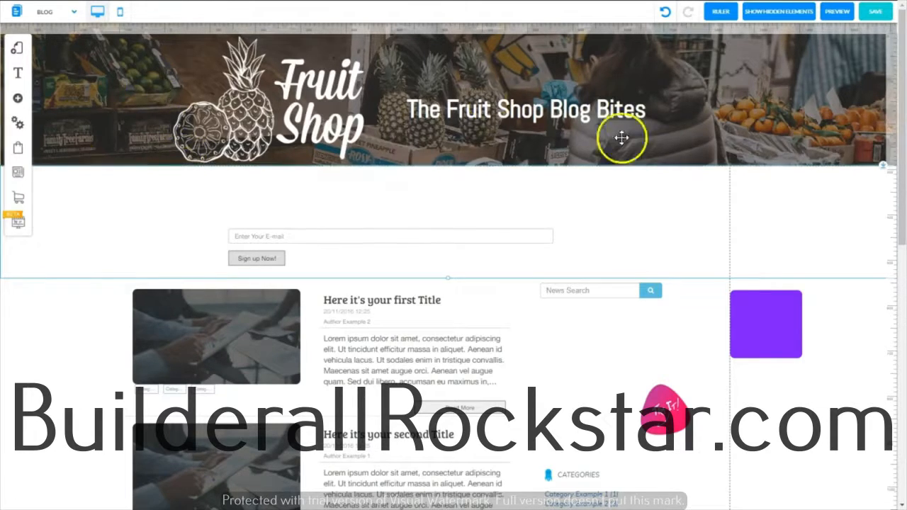
# Save the changes to the default layout and the Blog page, and switch to the News Page
pyautogui.click(875, 13)
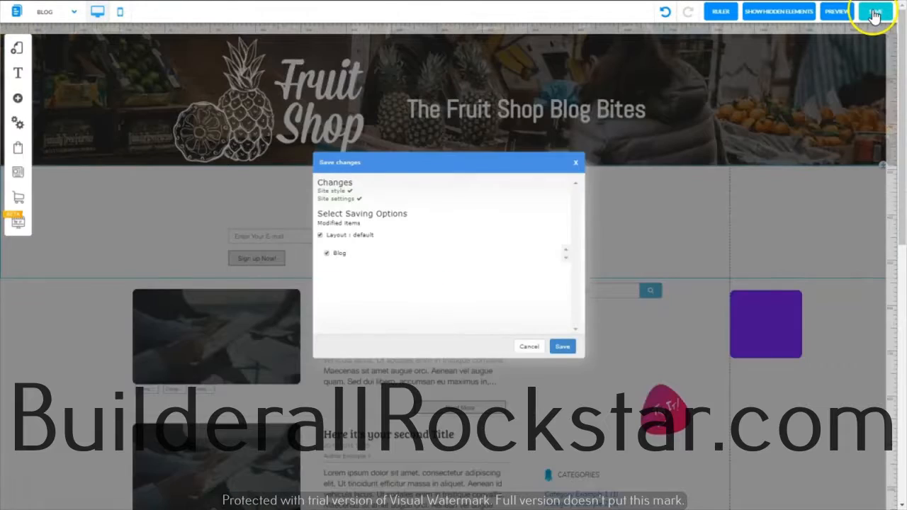
pyautogui.click(562, 347)
pyautogui.click(74, 13)
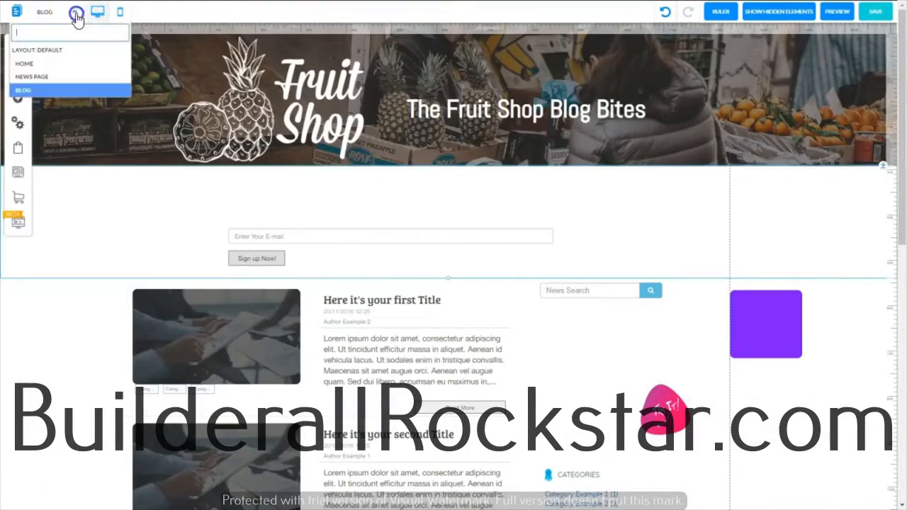
pyautogui.click(41, 75)
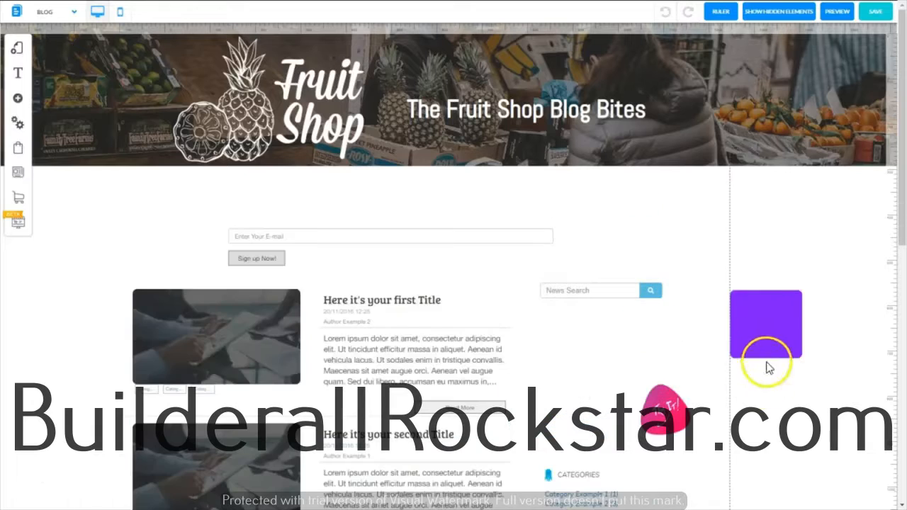
# Move the purple box up into the margin area at the right end of the sign-up banner
pyautogui.click(765, 331)
pyautogui.moveTo(766, 331); pyautogui.dragTo(811, 230)
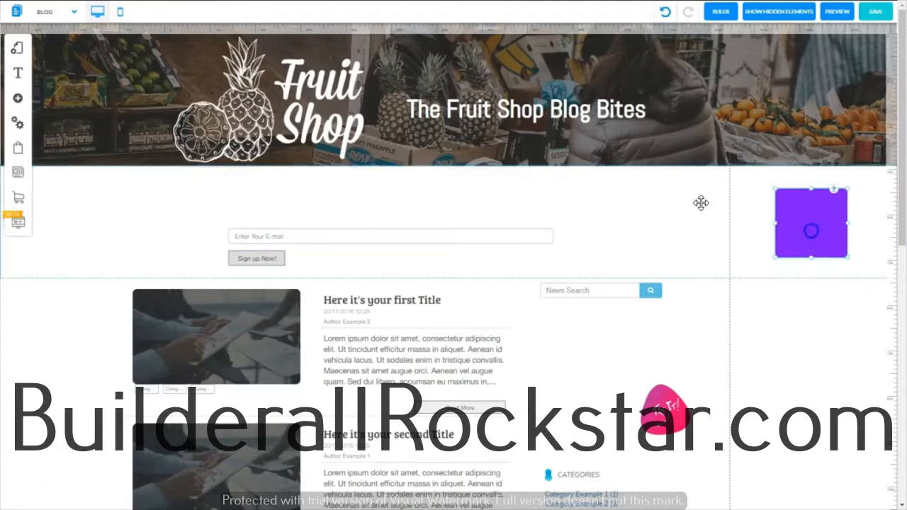
# Add a style titled FruitshopBlogBanner for the sign-up banner and give it the solid layout without side strips
pyautogui.click(701, 203)
pyautogui.click(420, 189)
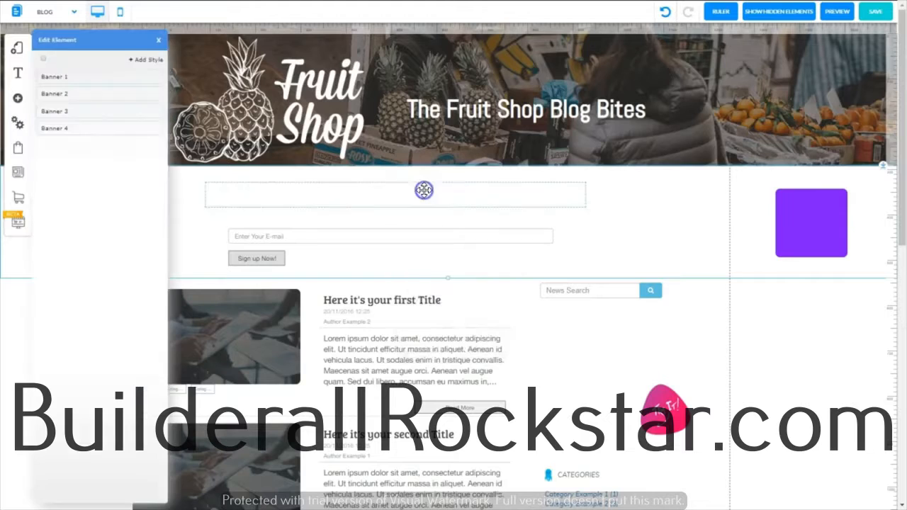
pyautogui.click(145, 60)
pyautogui.click(183, 74)
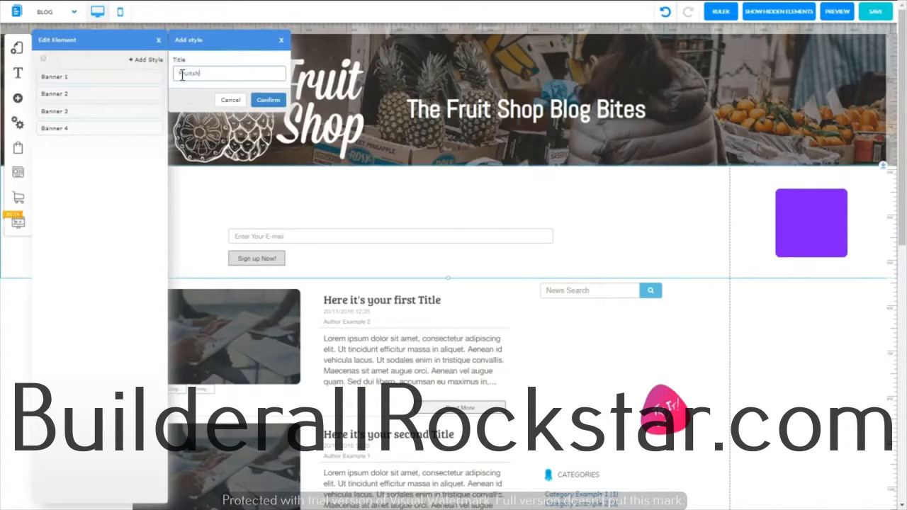
pyautogui.write('FruitshopBlogBanner')
pyautogui.click(269, 100)
pyautogui.click(136, 146)
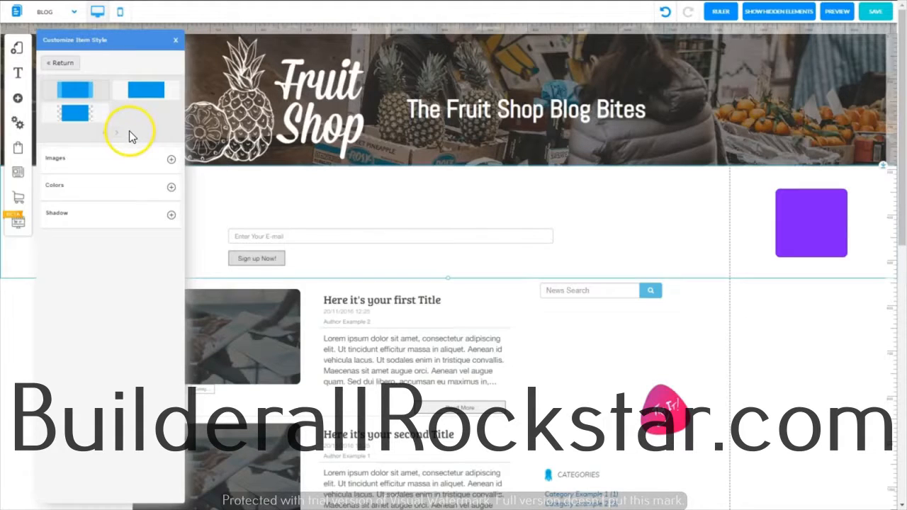
pyautogui.click(142, 98)
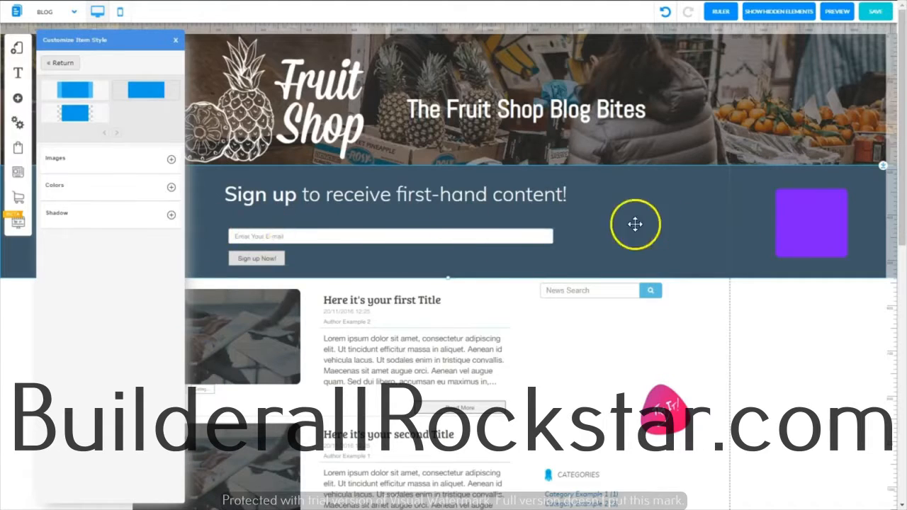
# Set the sign-up banner's background to a pale grey-green, rgb(195, 202, 195), and save that color to the favorites
pyautogui.click(170, 188)
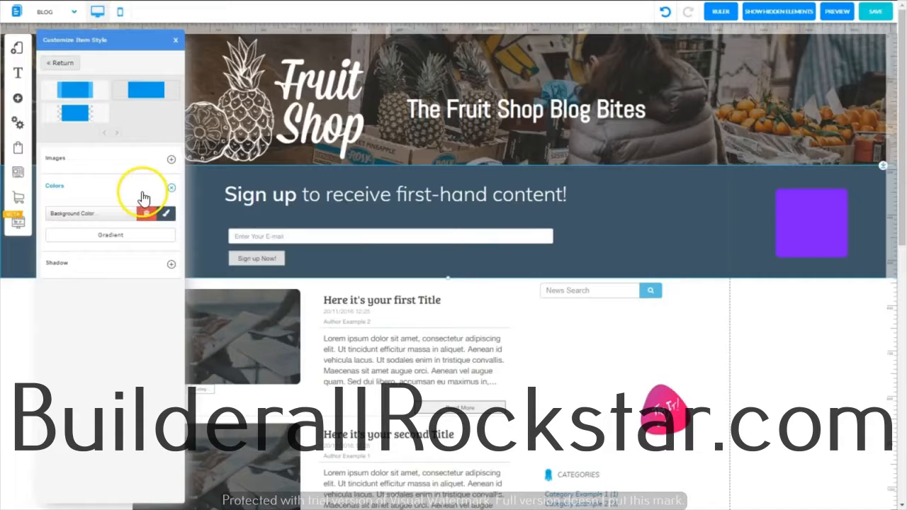
pyautogui.click(168, 217)
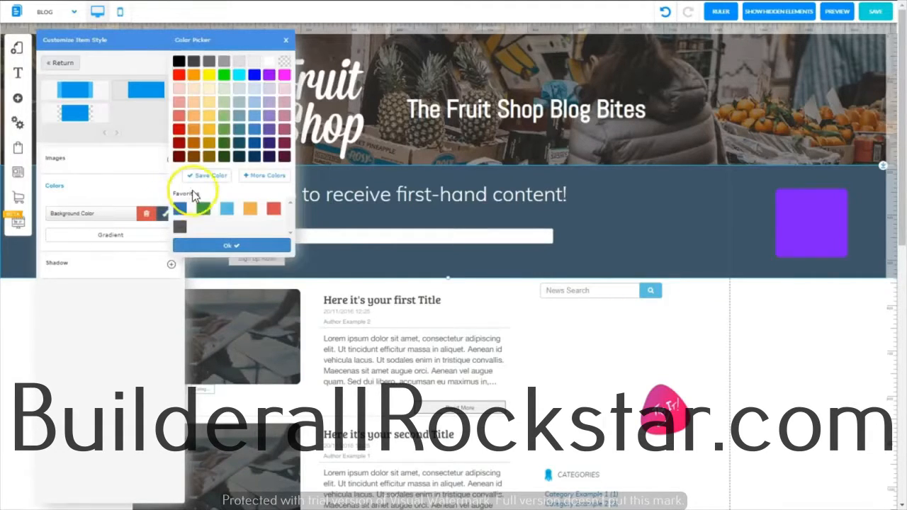
pyautogui.click(240, 63)
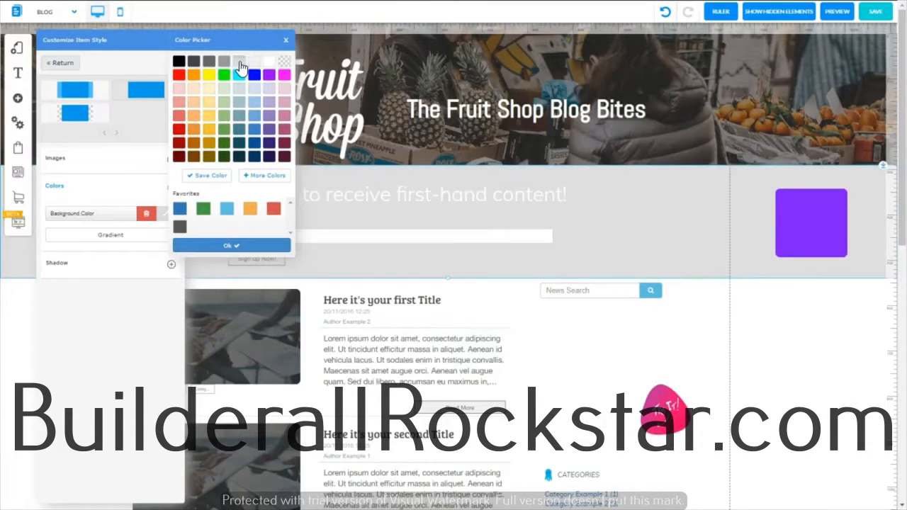
pyautogui.click(264, 176)
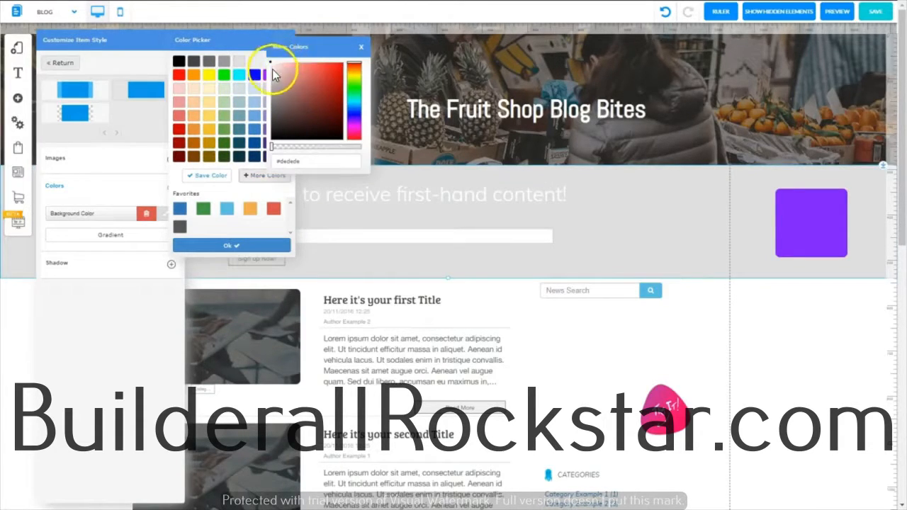
pyautogui.moveTo(354, 75); pyautogui.dragTo(337, 84)
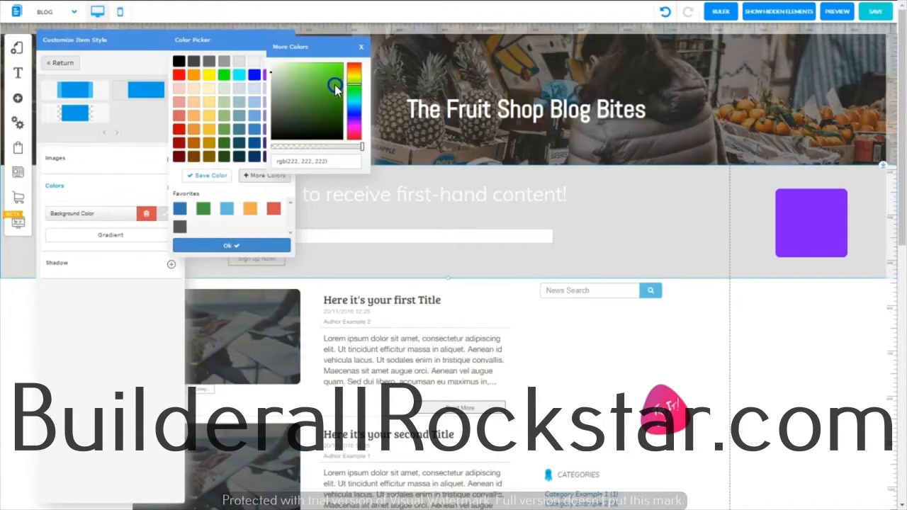
pyautogui.moveTo(334, 94); pyautogui.dragTo(274, 77)
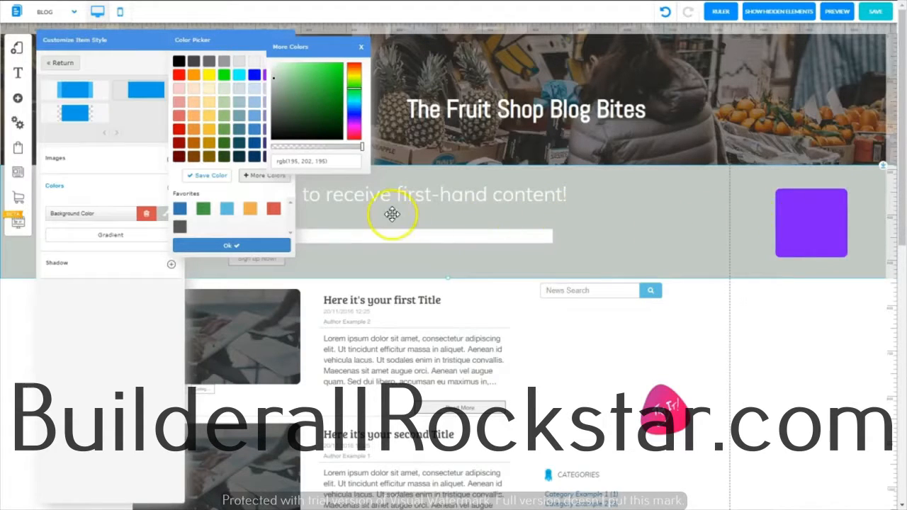
pyautogui.click(215, 180)
pyautogui.click(223, 248)
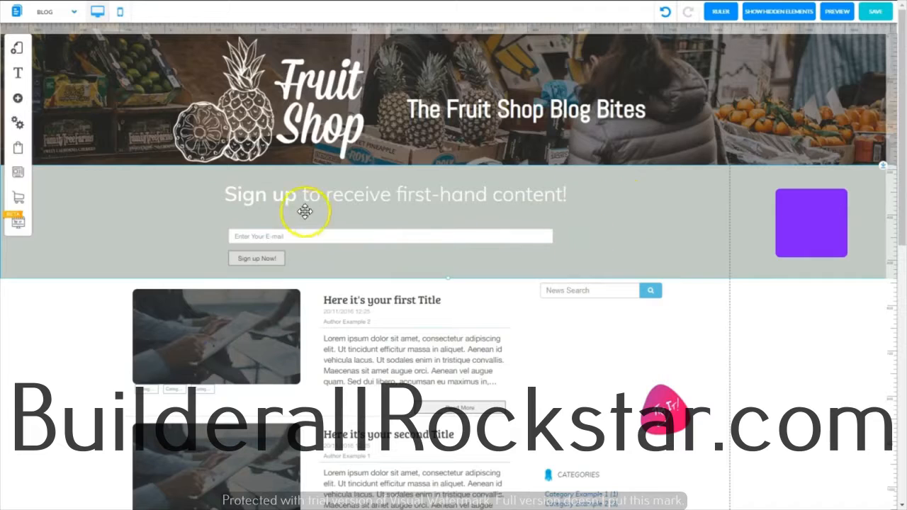
# Move the purple box off the sign-up banner into the empty margin beyond the vertical line beside the news list and sidebar
pyautogui.moveTo(902, 237); pyautogui.dragTo(898, 288)
pyautogui.moveTo(811, 115); pyautogui.dragTo(796, 78)
pyautogui.click(786, 191)
pyautogui.click(759, 200)
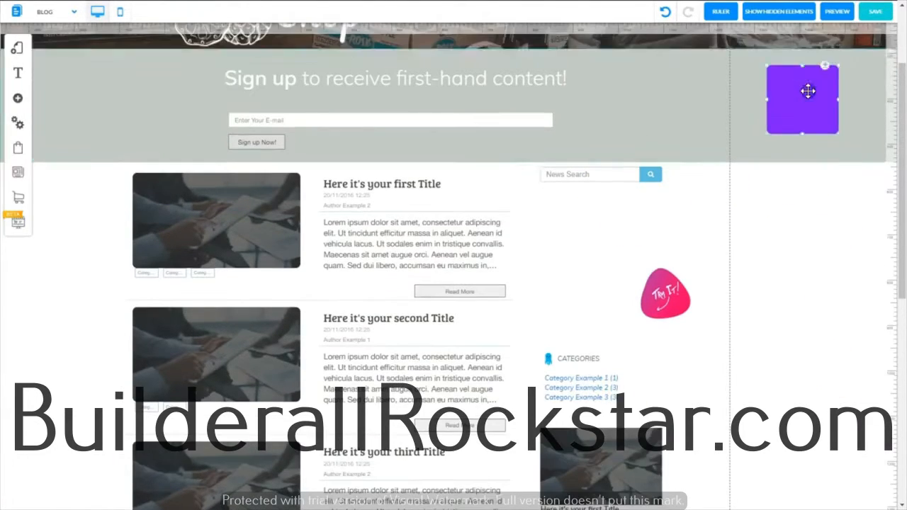
pyautogui.moveTo(808, 89); pyautogui.dragTo(822, 285)
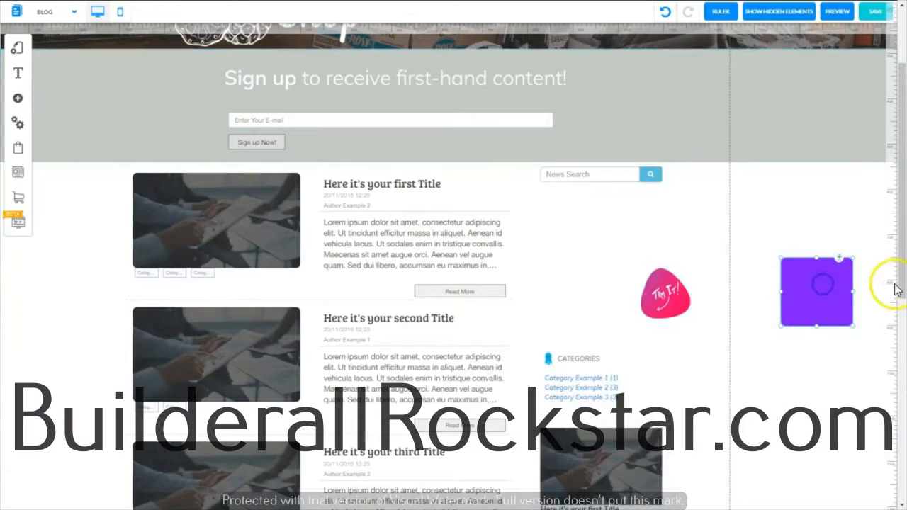
pyautogui.moveTo(898, 284); pyautogui.dragTo(884, 332)
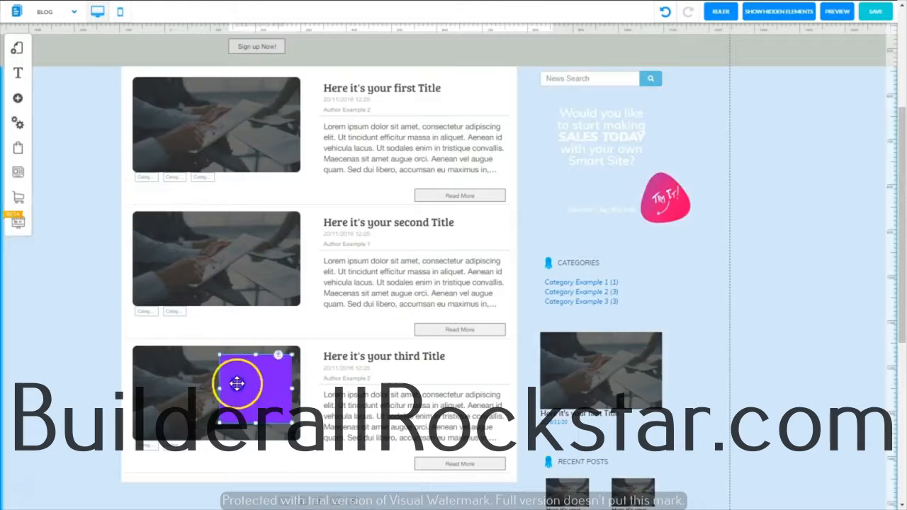
pyautogui.moveTo(237, 383); pyautogui.dragTo(783, 212)
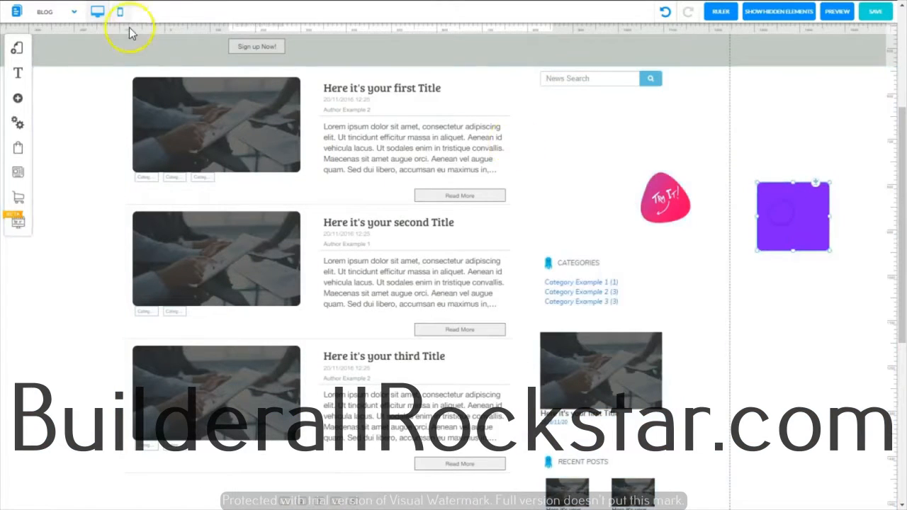
# Open the news list's configuration and look through the available date formats without choosing one
pyautogui.click(315, 83)
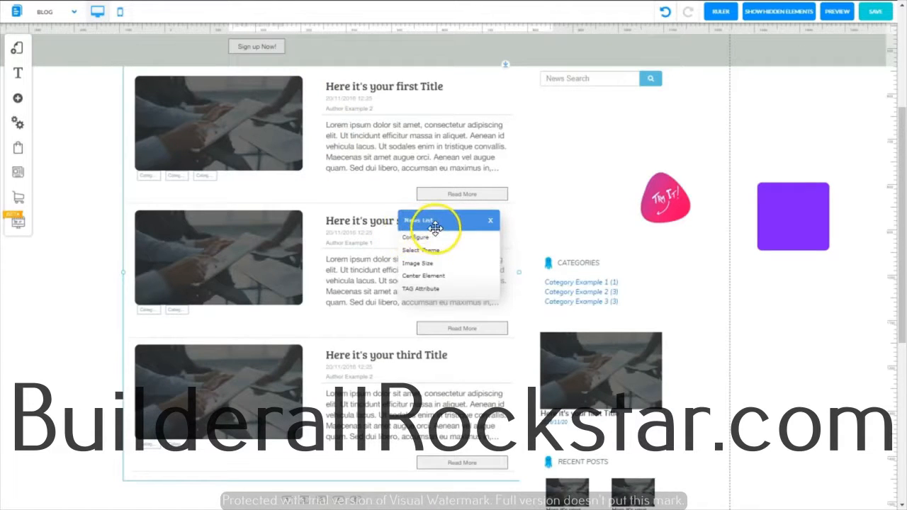
pyautogui.click(424, 238)
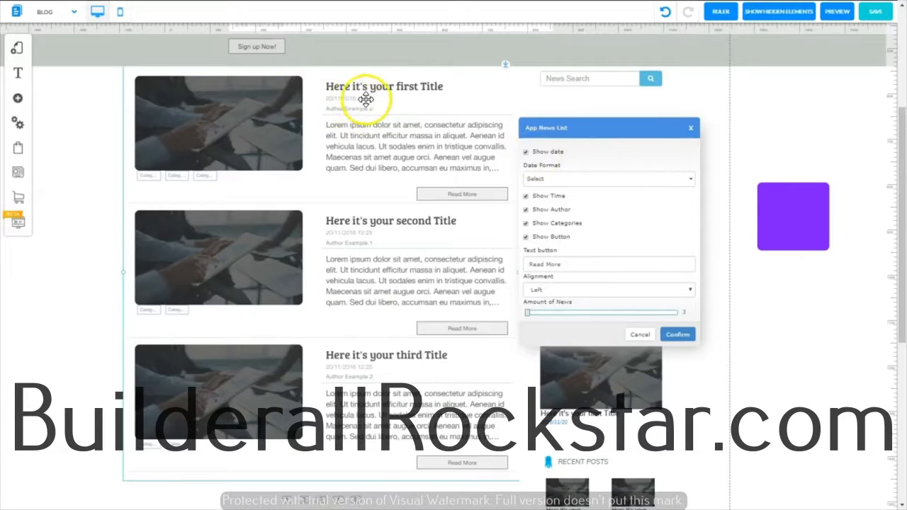
pyautogui.click(691, 180)
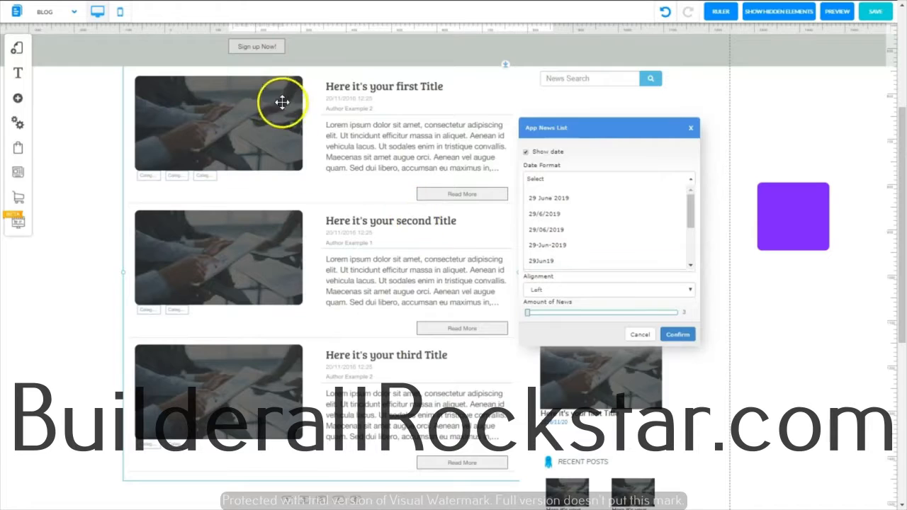
pyautogui.moveTo(694, 211); pyautogui.dragTo(679, 193)
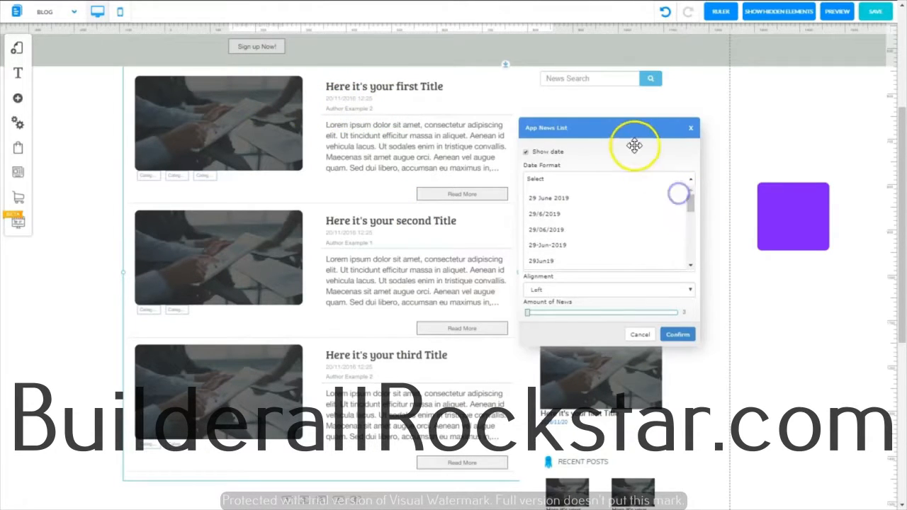
pyautogui.click(573, 167)
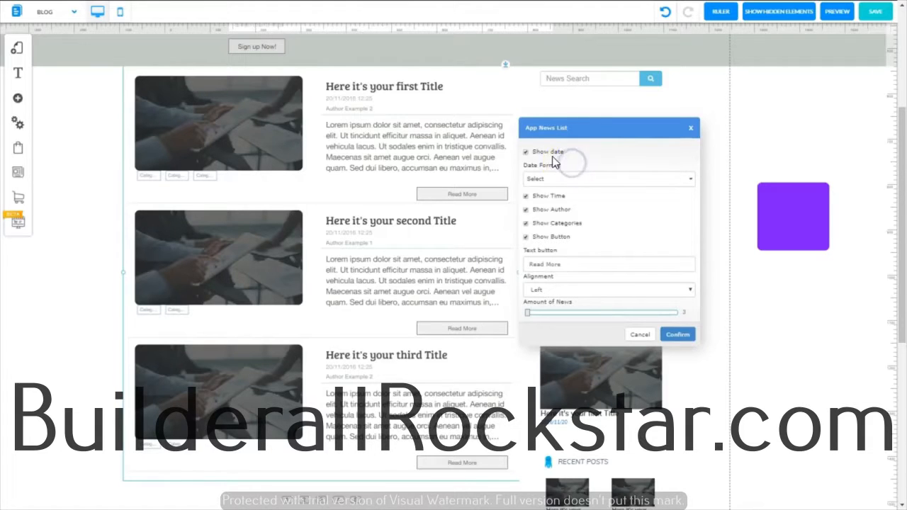
# Hide the time and author in the news list, set the alignment to Right and apply the configuration
pyautogui.click(526, 210)
pyautogui.click(526, 209)
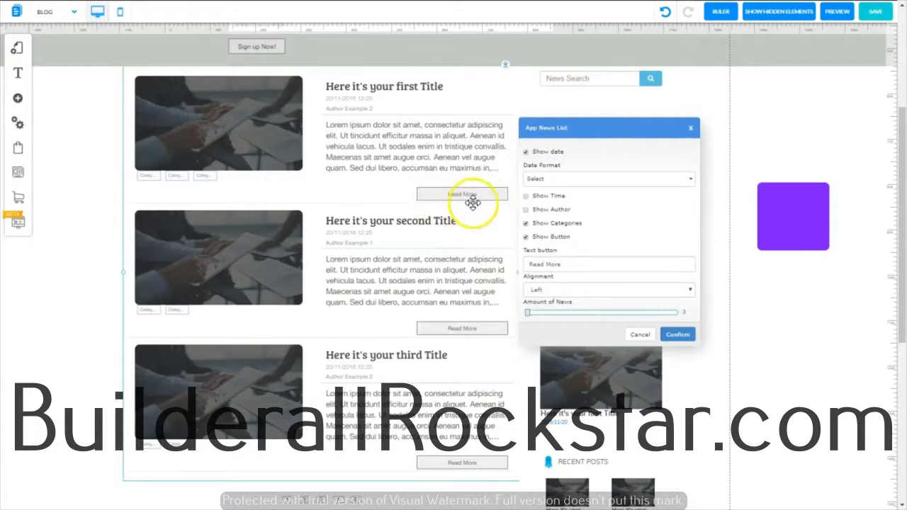
pyautogui.click(675, 335)
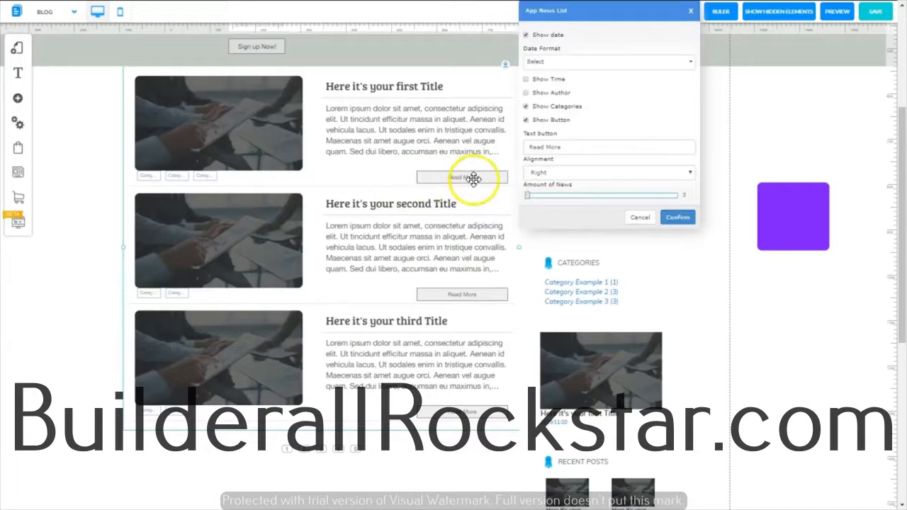
# Set the news list's amount of news to 6 and confirm the configuration
pyautogui.click(543, 174)
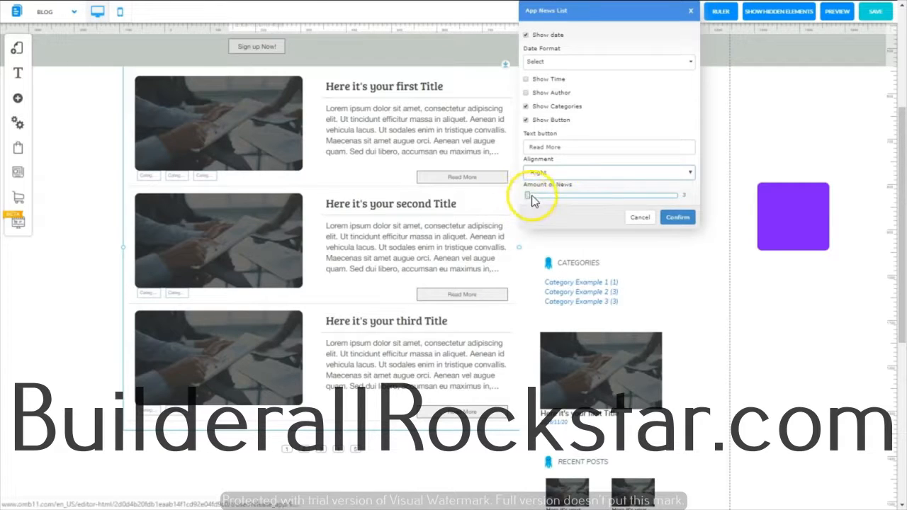
pyautogui.moveTo(528, 197)
pyautogui.mouseDown()
pyautogui.moveTo(597, 197)
pyautogui.moveTo(534, 204)
pyautogui.mouseUp()
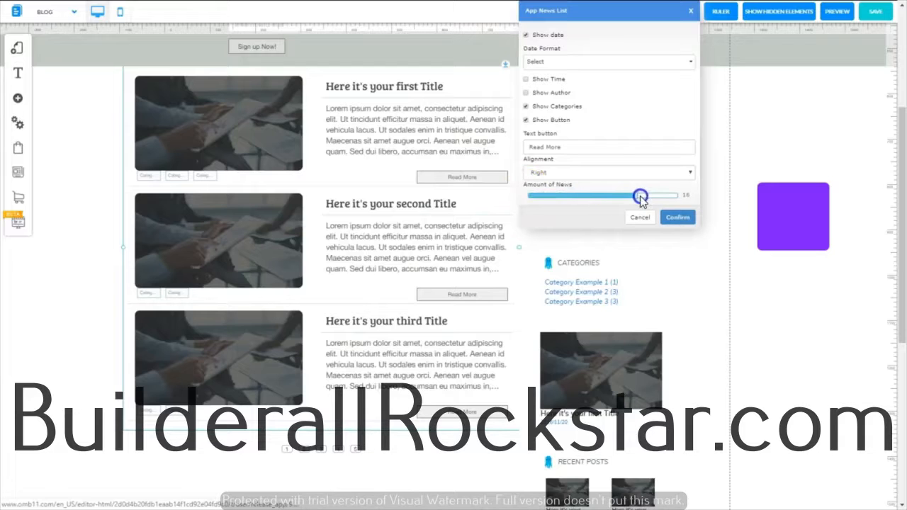
pyautogui.moveTo(661, 198); pyautogui.dragTo(573, 208)
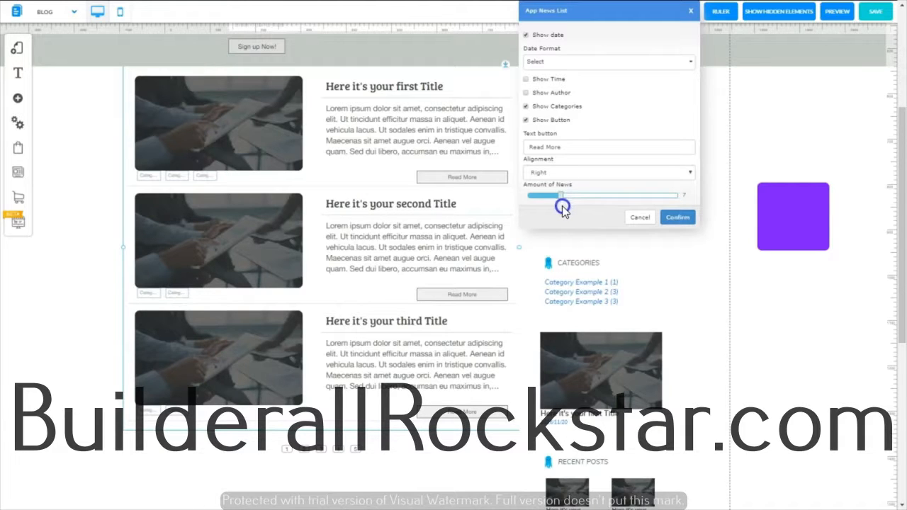
pyautogui.click(675, 218)
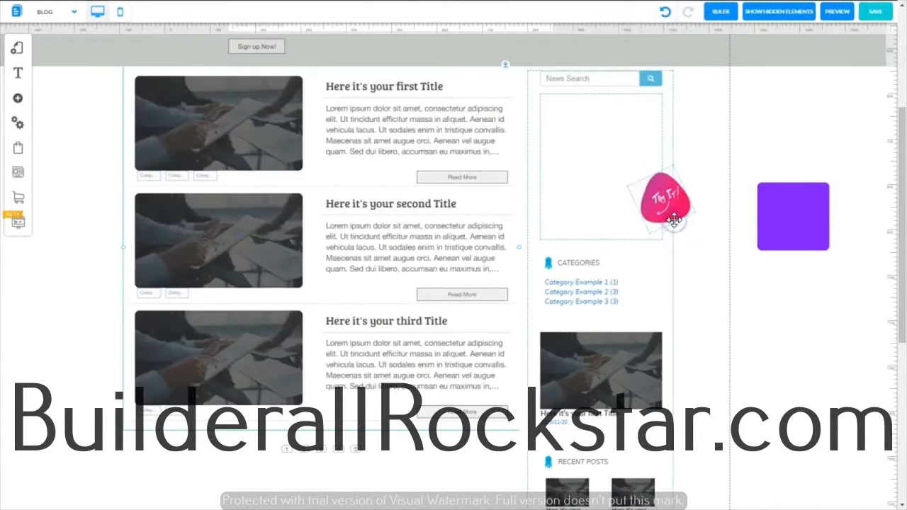
pyautogui.doubleClick(485, 143)
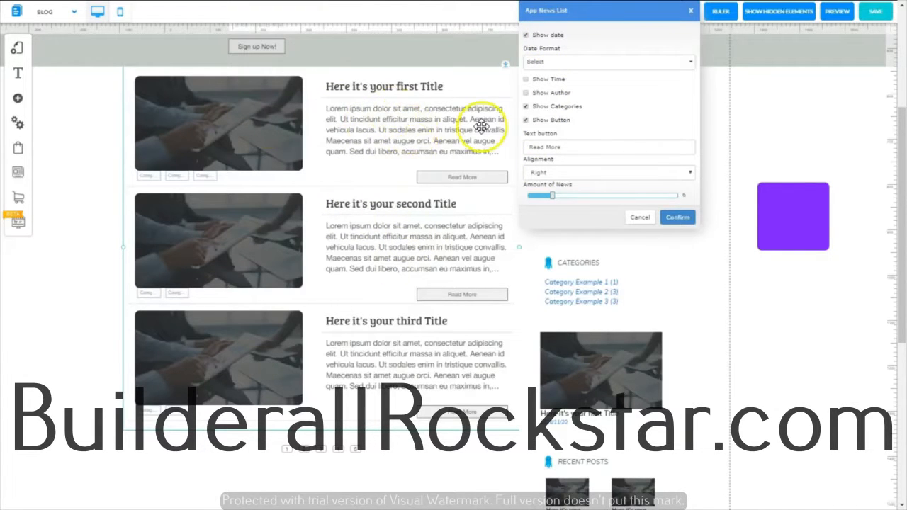
pyautogui.click(679, 218)
# Preview alternative layouts in the news list's theme settings and return to the first layout with images beside the text
pyautogui.click(323, 172)
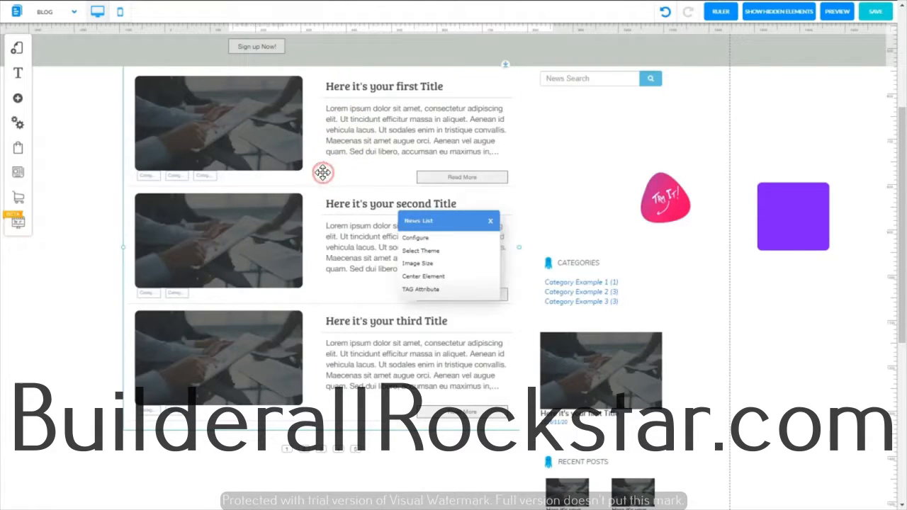
pyautogui.click(444, 252)
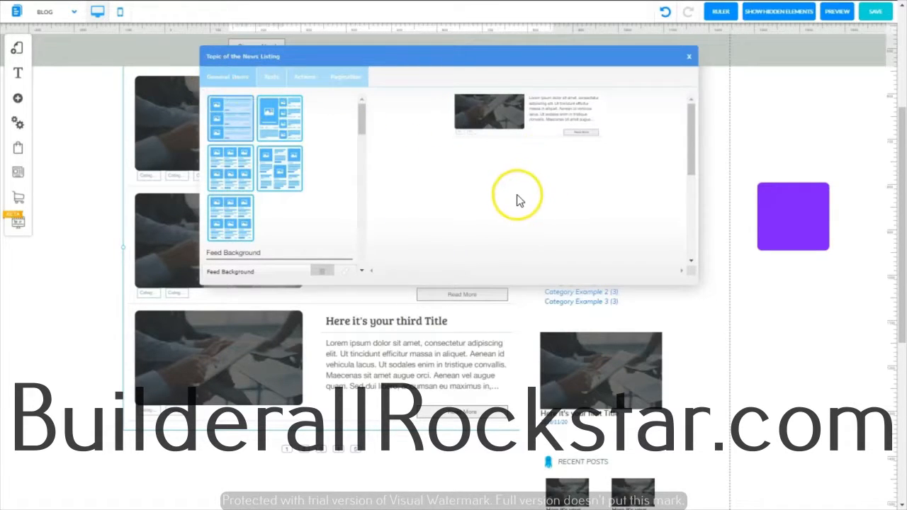
pyautogui.click(281, 123)
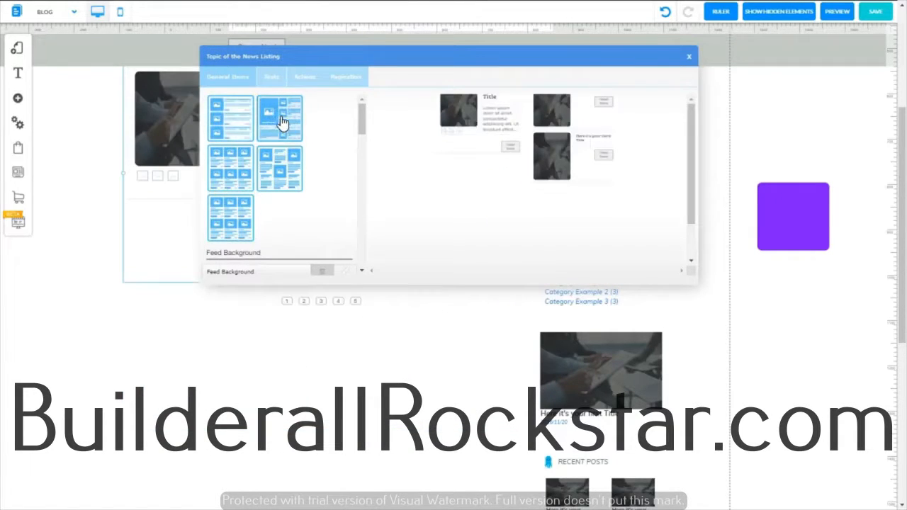
pyautogui.click(233, 167)
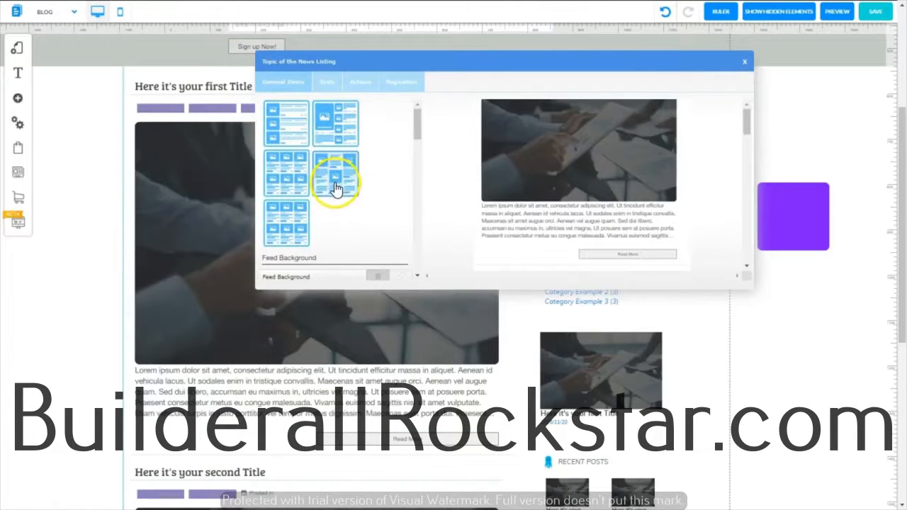
pyautogui.click(287, 126)
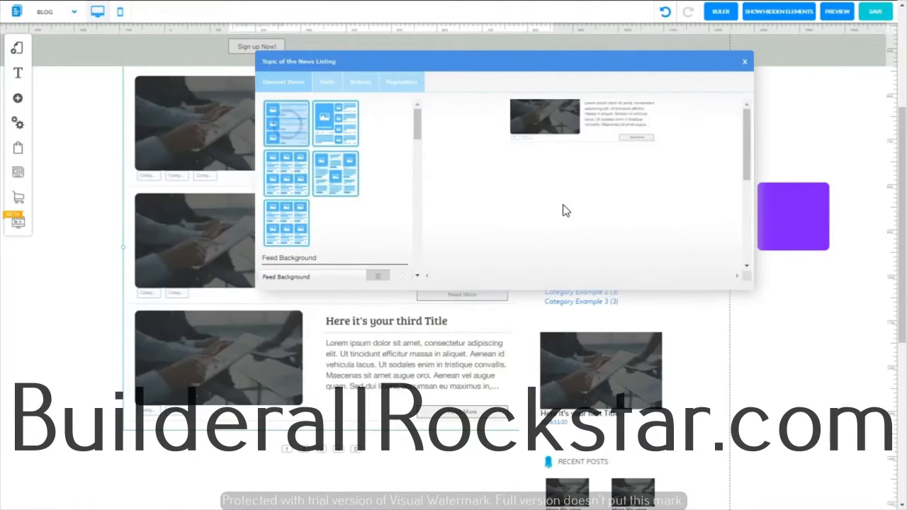
# Set the post title's space from the top to 2px and enlarge the text of the Read More button
pyautogui.click(325, 86)
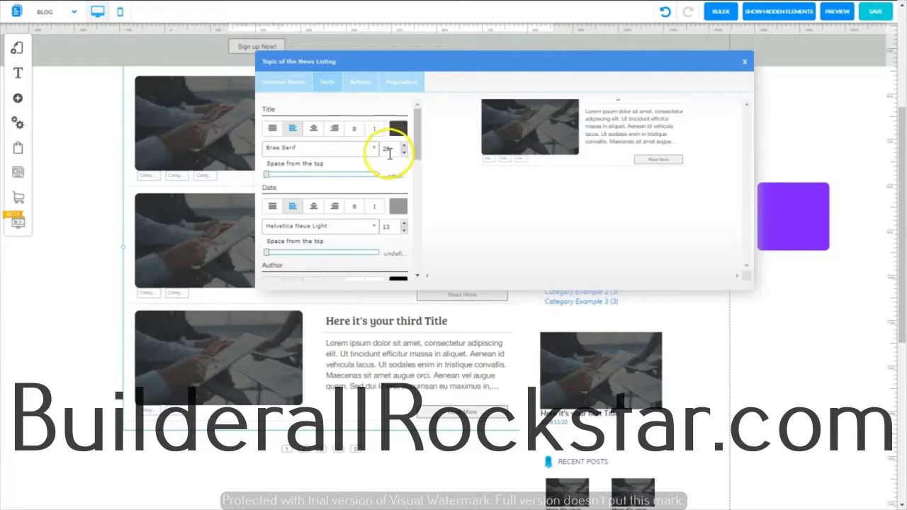
pyautogui.moveTo(267, 175)
pyautogui.mouseDown()
pyautogui.moveTo(289, 176)
pyautogui.moveTo(277, 175)
pyautogui.mouseUp()
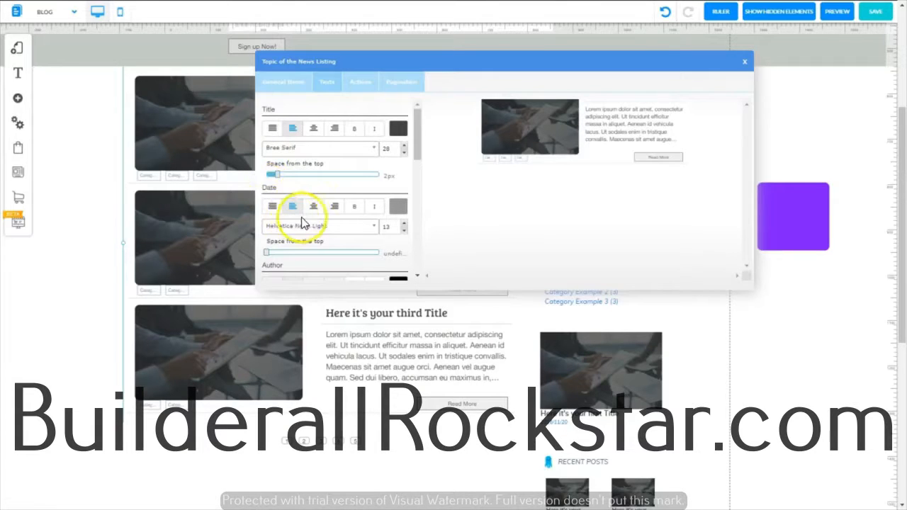
pyautogui.scroll(-2, 326, 234)
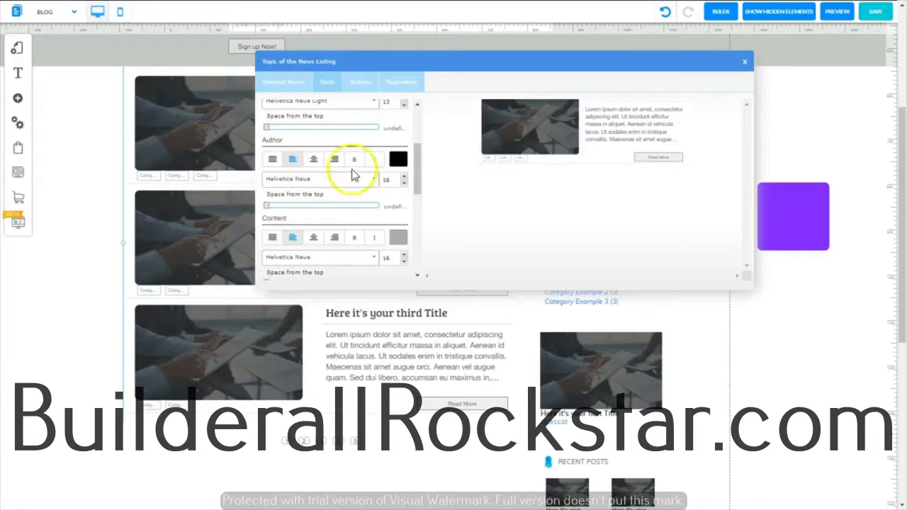
pyautogui.scroll(-2, 368, 173)
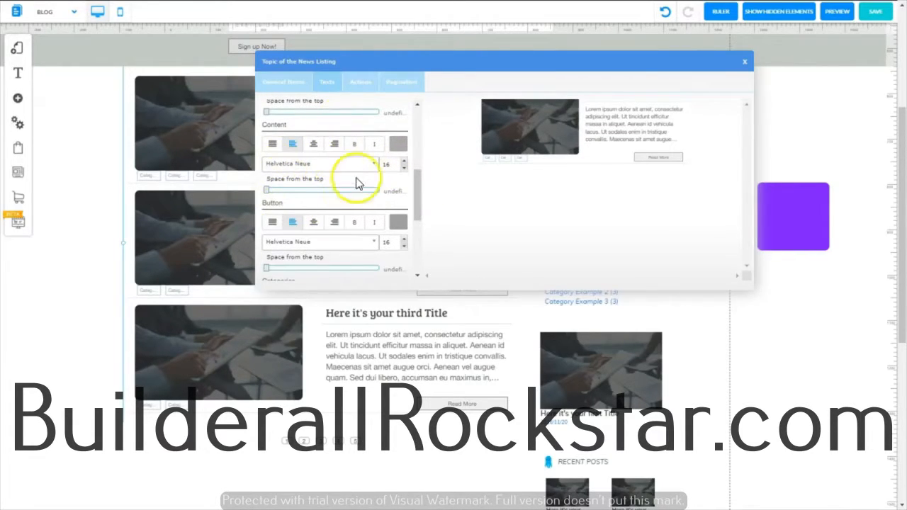
pyautogui.moveTo(418, 195); pyautogui.dragTo(418, 217)
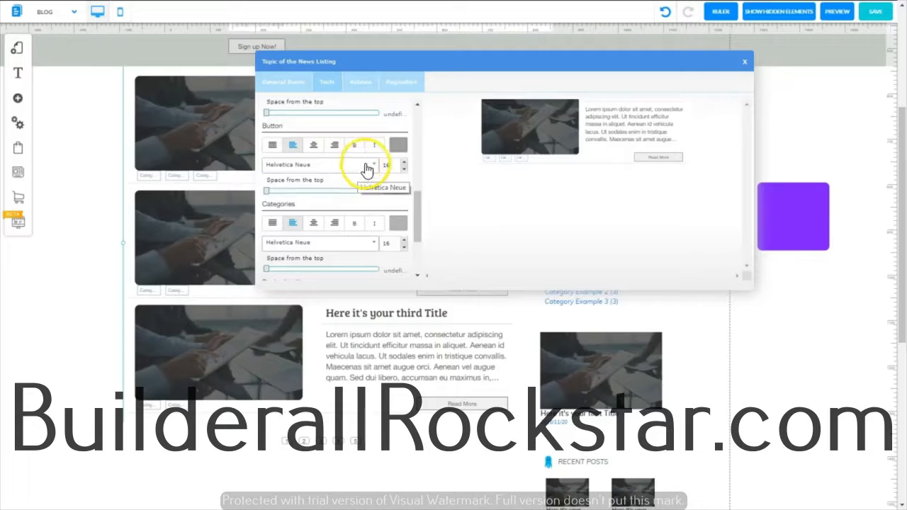
pyautogui.click(406, 163)
pyautogui.click(406, 163)
# Set the text size of the news list's pagination items to 23
pyautogui.moveTo(414, 56); pyautogui.dragTo(419, 202)
pyautogui.scroll(-2, 414, 355)
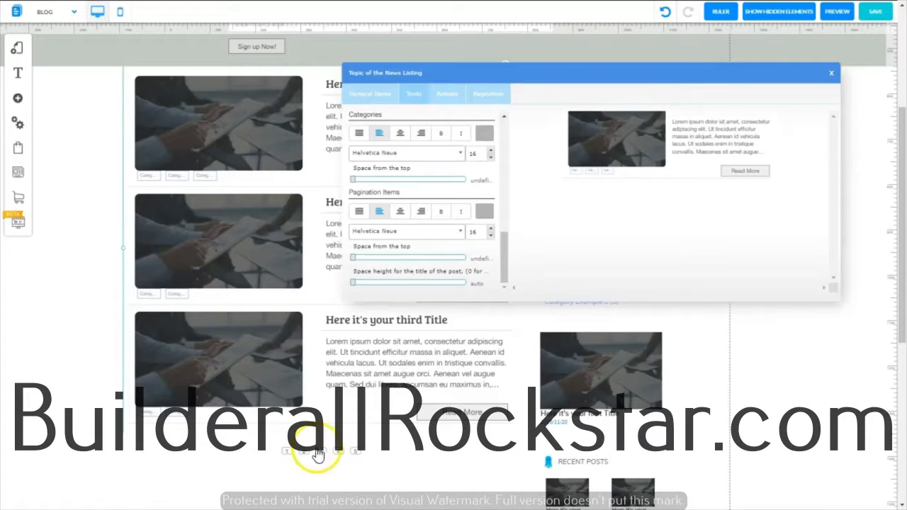
pyautogui.click(490, 229)
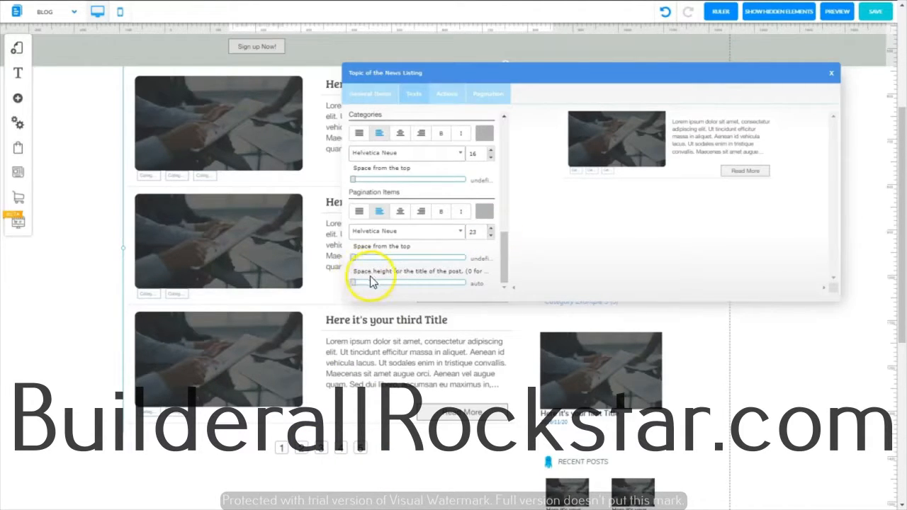
pyautogui.click(419, 96)
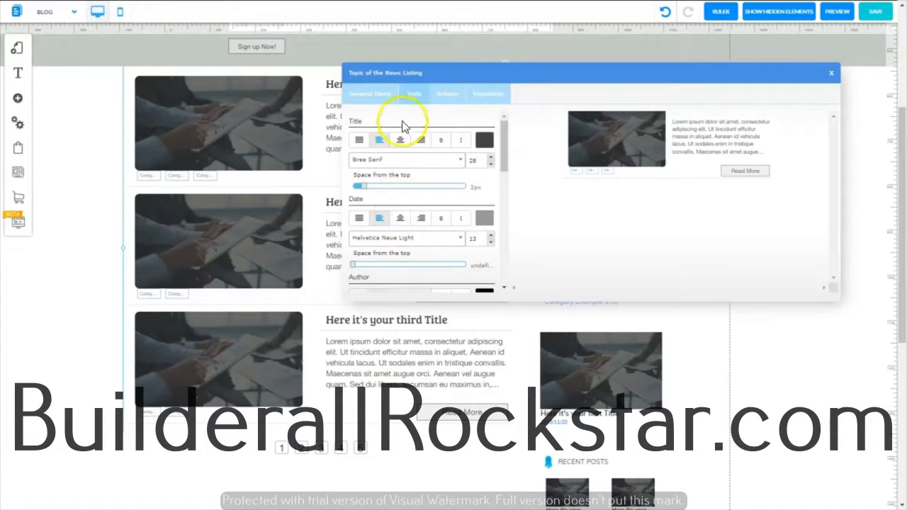
# Set the Read More button's size to 100% and its height to 10px
pyautogui.click(446, 95)
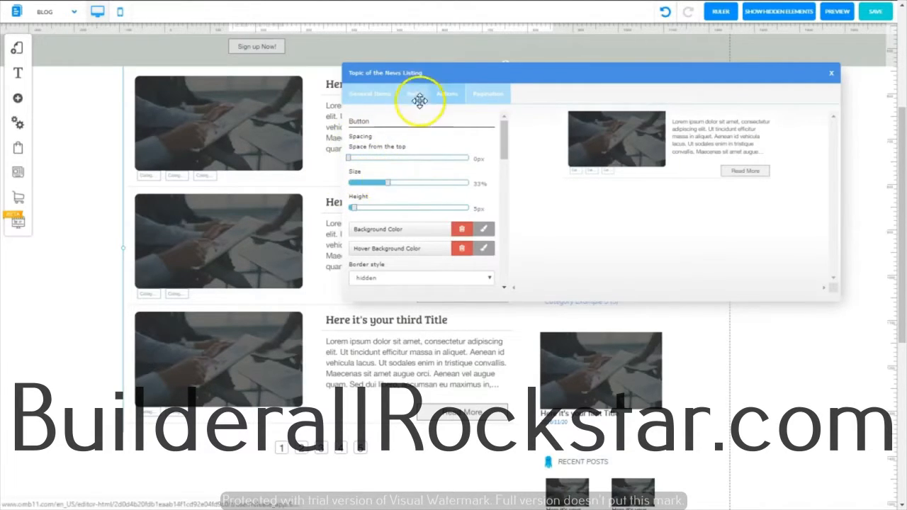
pyautogui.moveTo(469, 77); pyautogui.dragTo(407, 224)
pyautogui.moveTo(325, 331); pyautogui.dragTo(417, 349)
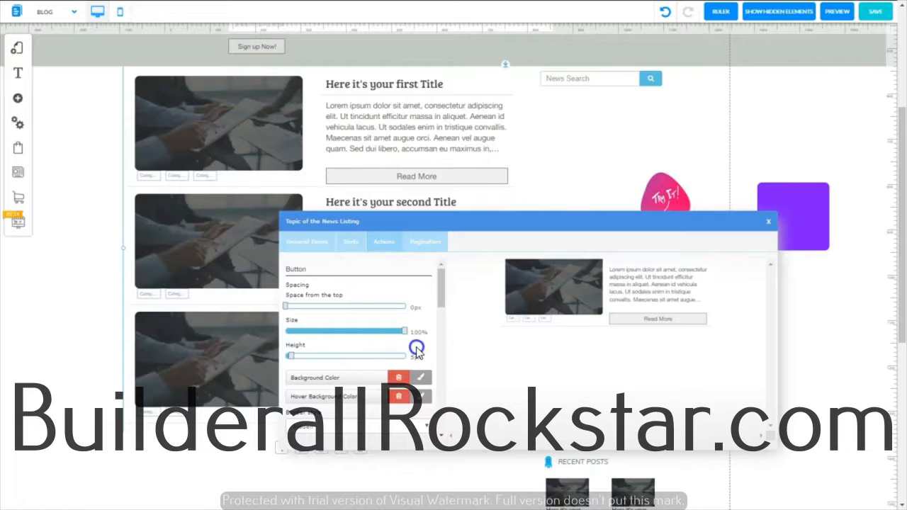
pyautogui.moveTo(291, 356); pyautogui.dragTo(301, 360)
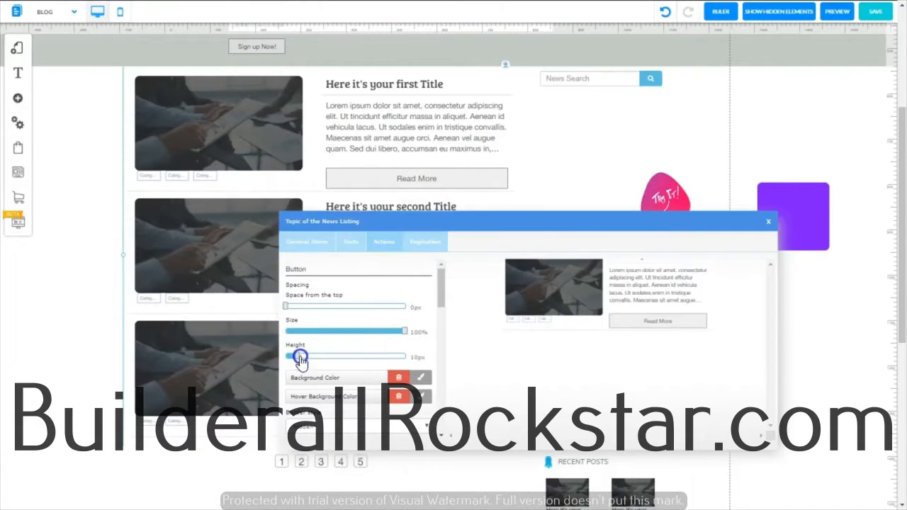
# Set the Read More button's background color to the pale grey-green saved in the favorites
pyautogui.click(424, 380)
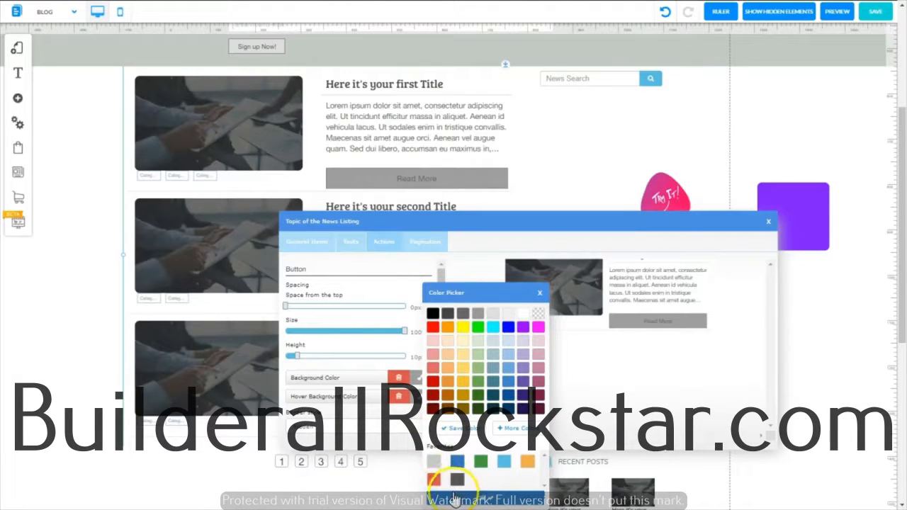
pyautogui.click(434, 462)
pyautogui.click(413, 397)
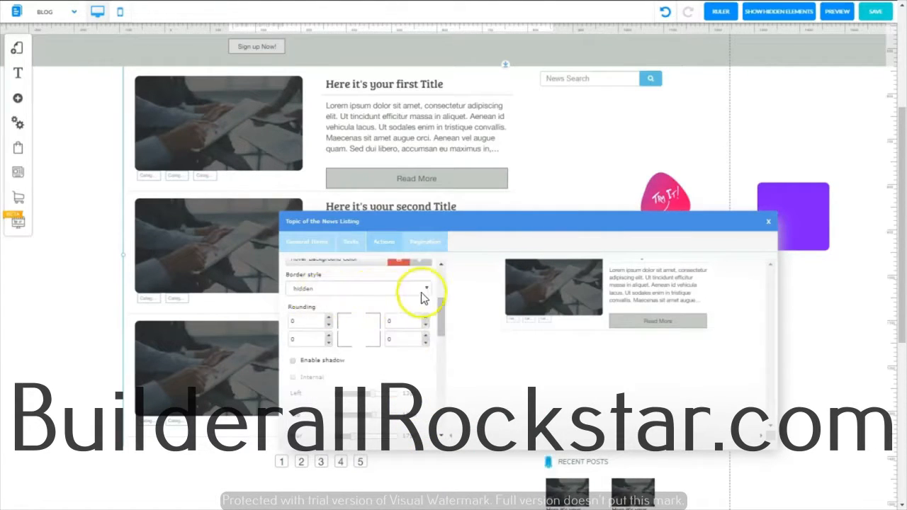
# Remove the Read More button's border by reducing the border size to 0px under the dotted style and setting the style to hidden
pyautogui.click(427, 290)
pyautogui.click(321, 322)
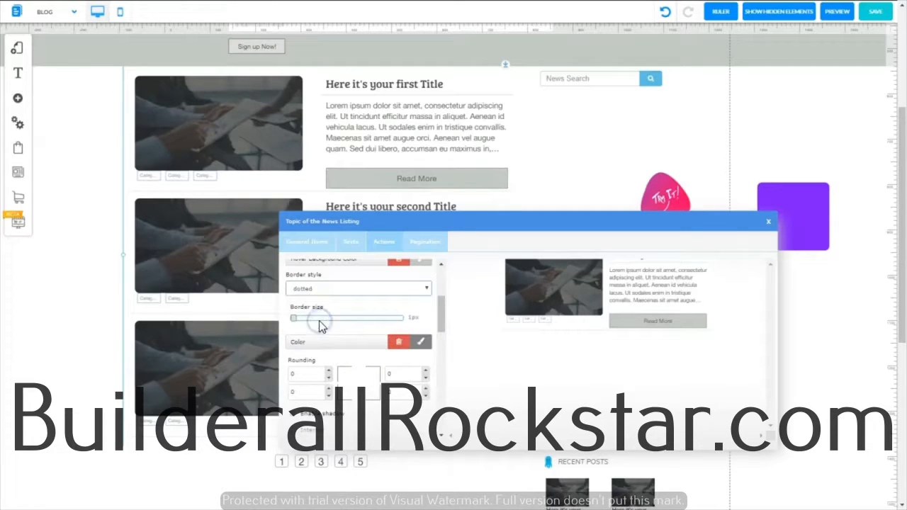
pyautogui.moveTo(324, 319); pyautogui.dragTo(280, 316)
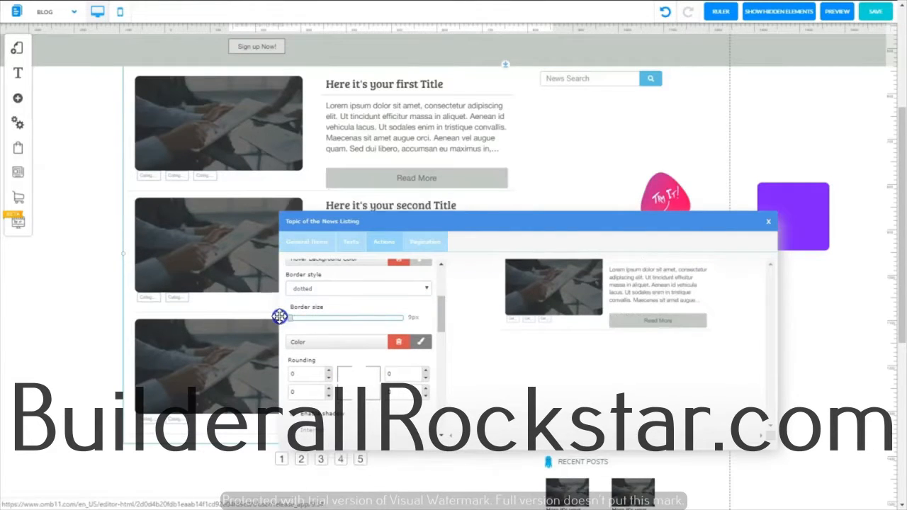
pyautogui.click(347, 305)
pyautogui.click(344, 289)
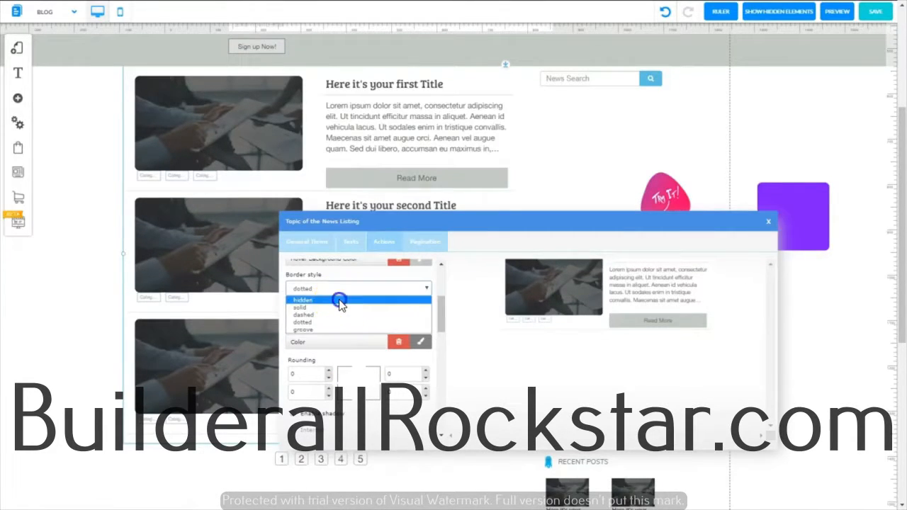
pyautogui.click(341, 302)
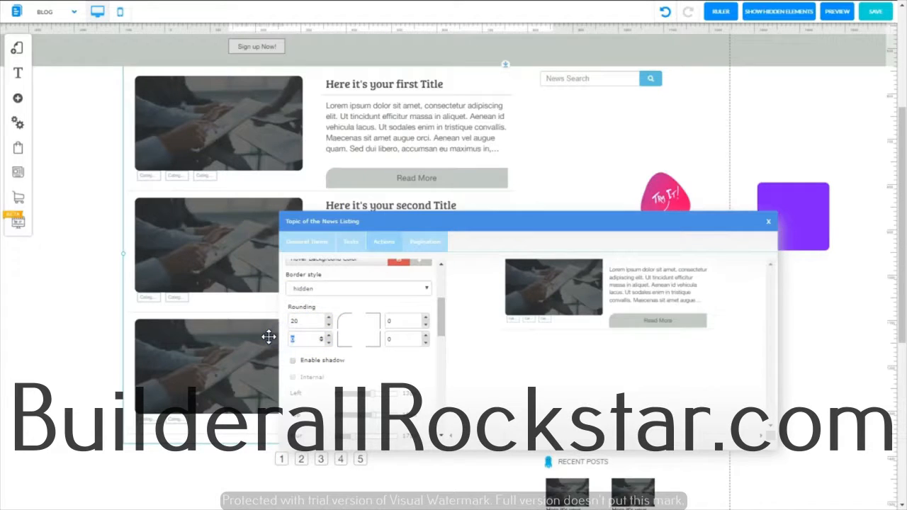
# Round all four corners of the Read More button with a value of 20
pyautogui.click(379, 347)
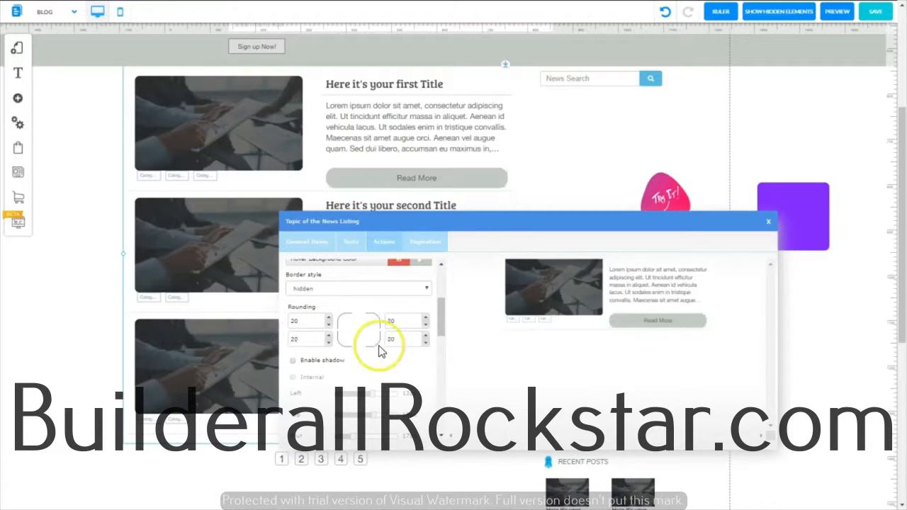
# Set the rounding of all four corners of the Read More button to 5
pyautogui.click(395, 361)
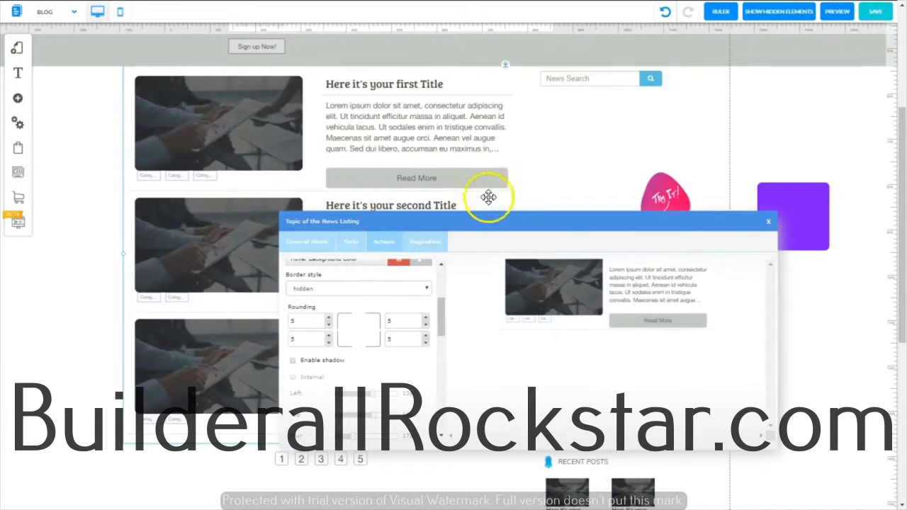
pyautogui.click(438, 343)
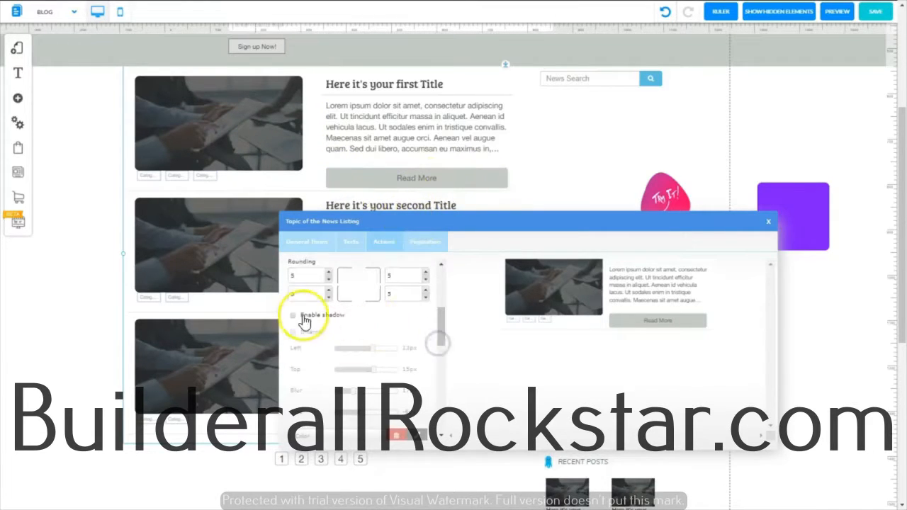
# Try a shadow on the Read More button with adjusted offset, blur and size, and disable it again
pyautogui.click(293, 315)
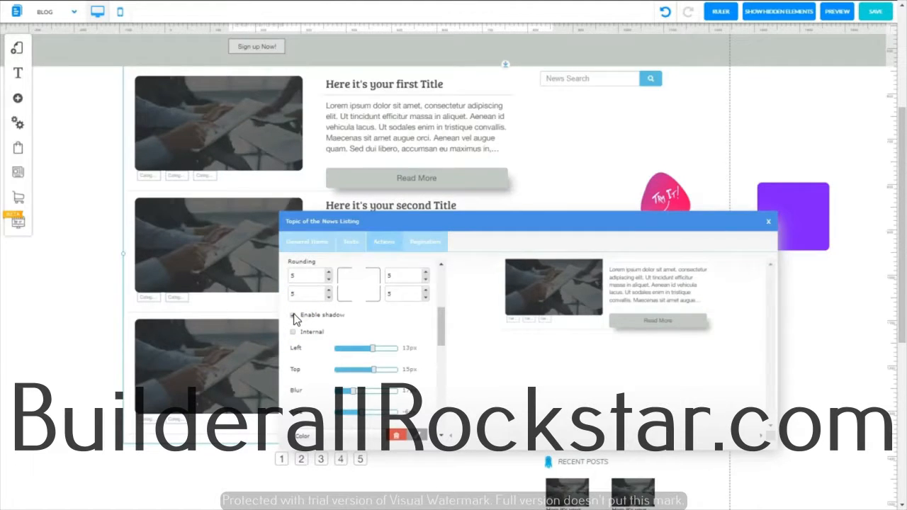
pyautogui.click(293, 315)
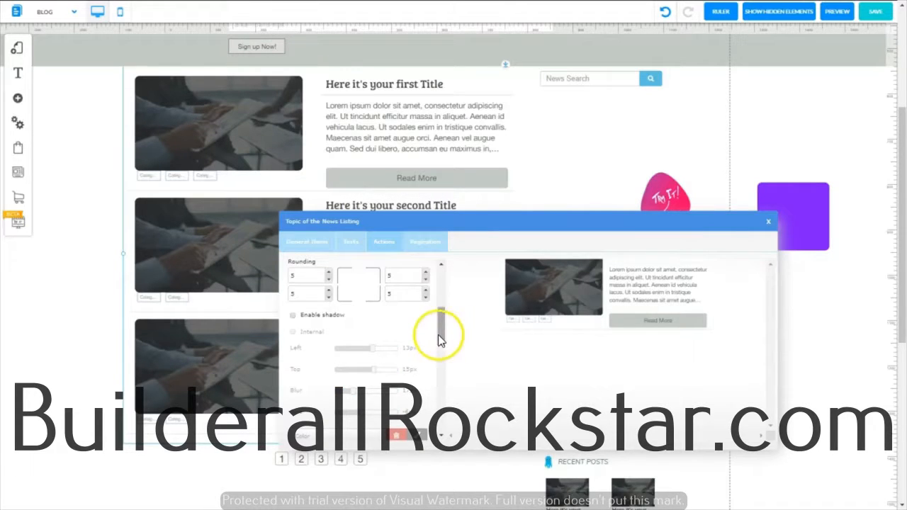
pyautogui.moveTo(441, 335); pyautogui.dragTo(437, 349)
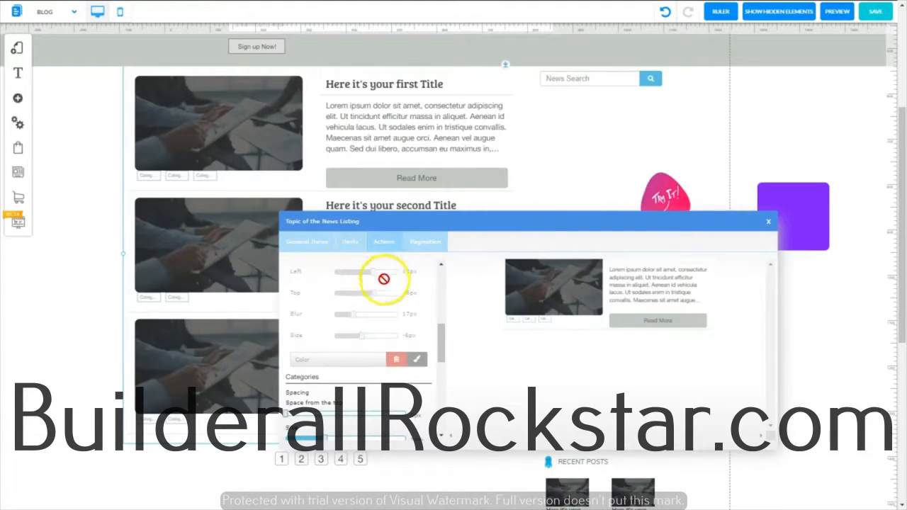
pyautogui.moveTo(440, 334); pyautogui.dragTo(440, 322)
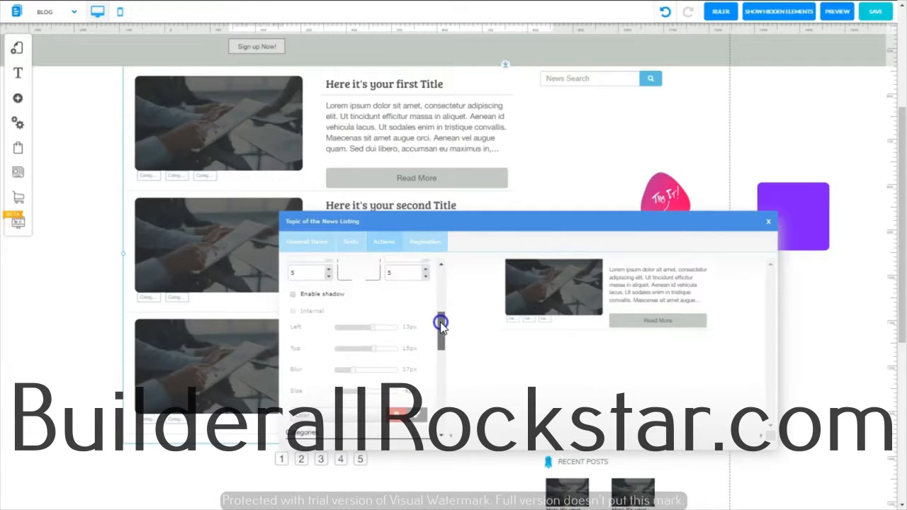
pyautogui.click(294, 297)
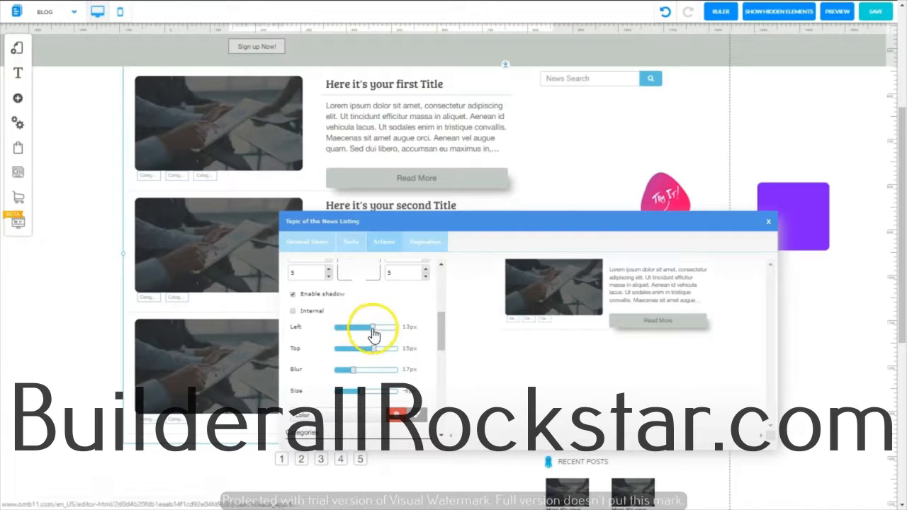
pyautogui.moveTo(375, 335); pyautogui.dragTo(363, 399)
pyautogui.click(295, 299)
pyautogui.click(295, 298)
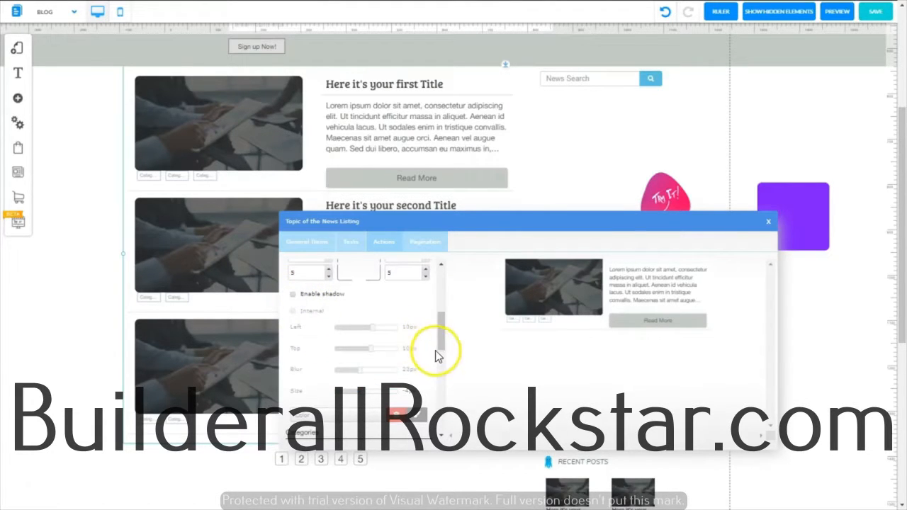
# Set the category labels' space from the top to 12px and their height to 3px
pyautogui.moveTo(439, 352); pyautogui.dragTo(441, 361)
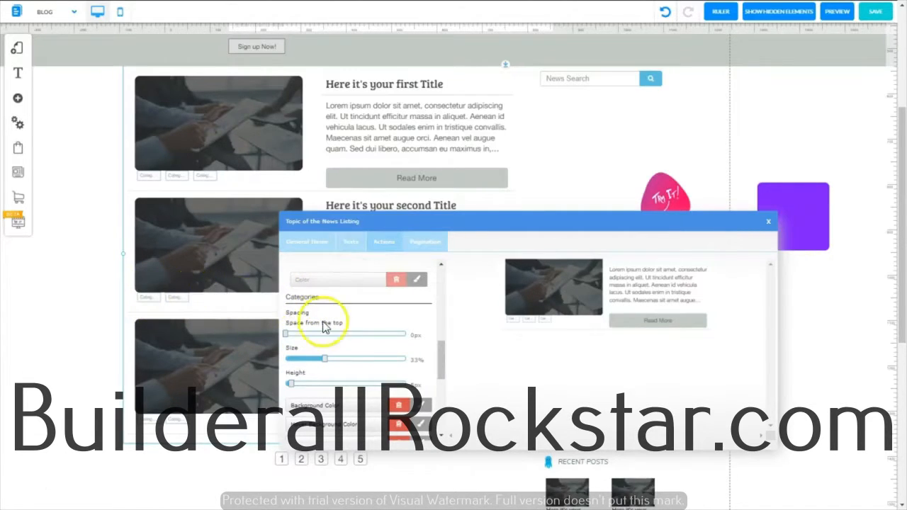
pyautogui.moveTo(441, 363); pyautogui.dragTo(442, 376)
pyautogui.moveTo(287, 272); pyautogui.dragTo(291, 324)
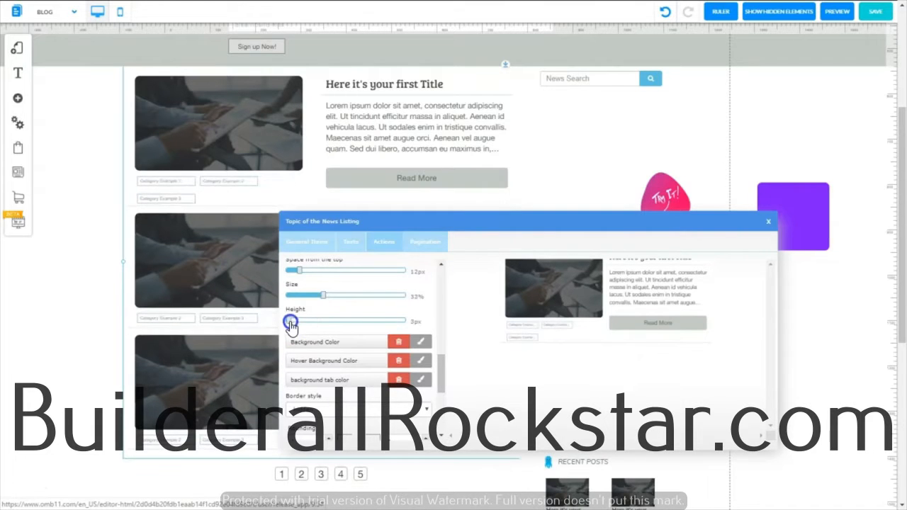
# Set the category labels' background color to the pale grey-green saved in the favorites
pyautogui.click(425, 345)
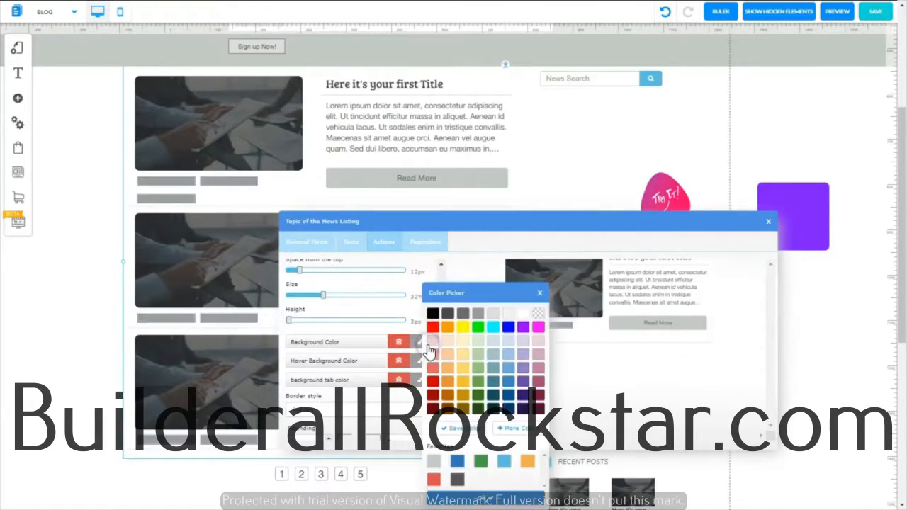
pyautogui.click(433, 464)
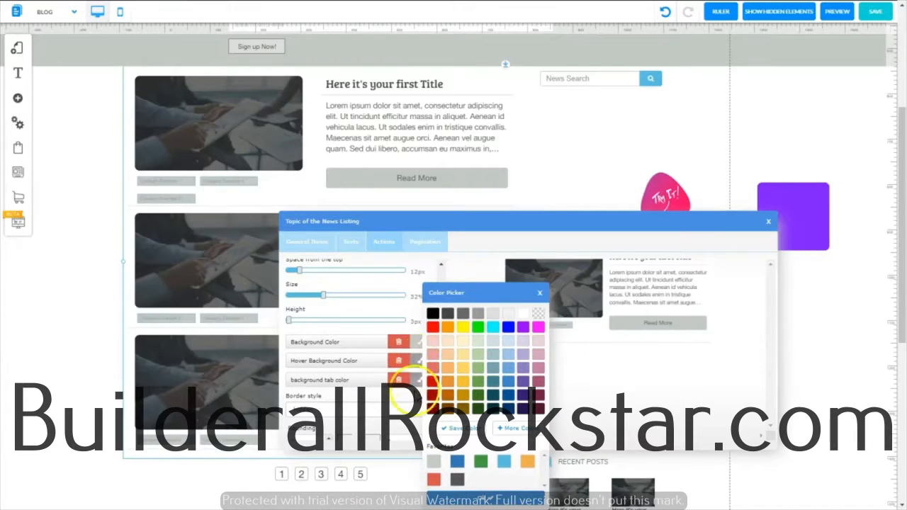
pyautogui.click(465, 497)
pyautogui.moveTo(440, 380); pyautogui.dragTo(439, 404)
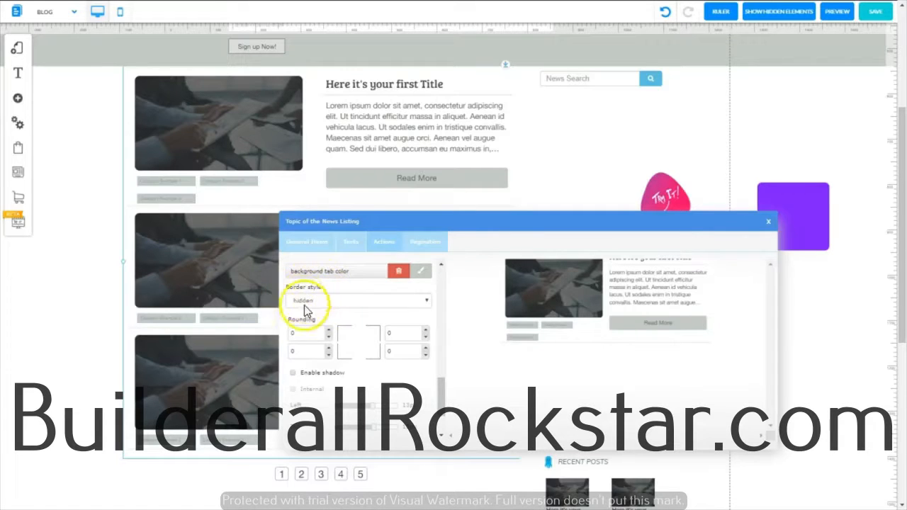
pyautogui.moveTo(442, 387); pyautogui.dragTo(441, 416)
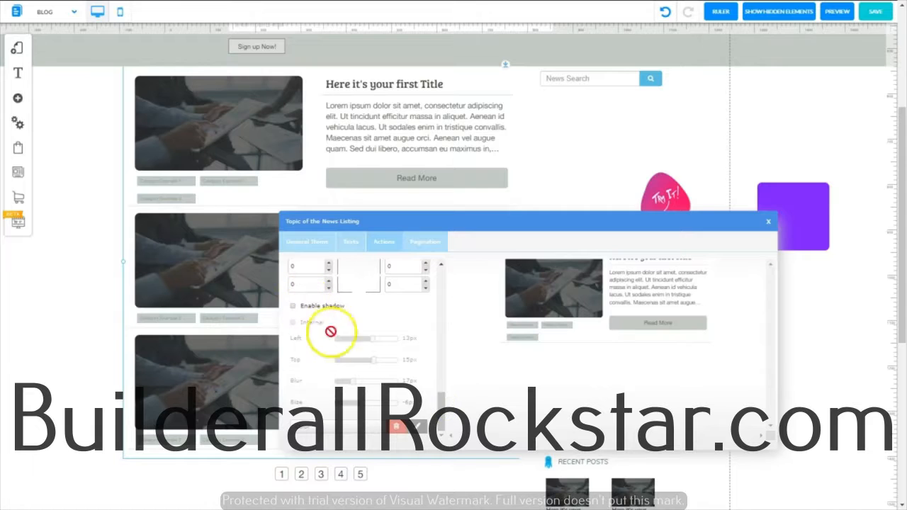
pyautogui.moveTo(442, 417); pyautogui.dragTo(450, 260)
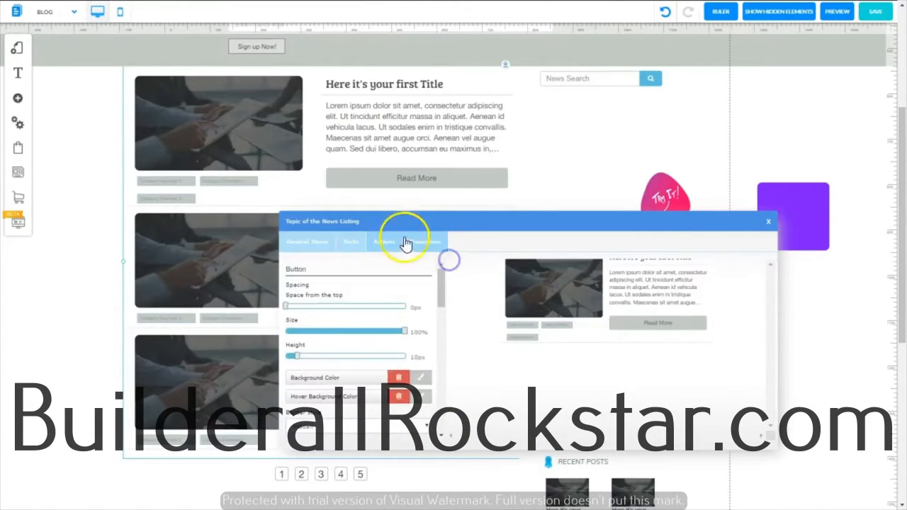
# Set the pagination's background color to very light grey and round the first corner of its number boxes
pyautogui.click(428, 244)
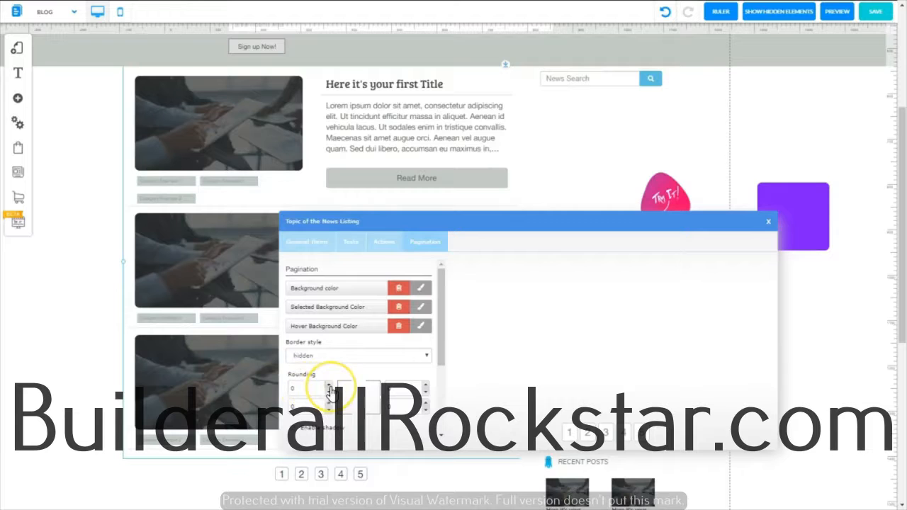
pyautogui.click(419, 291)
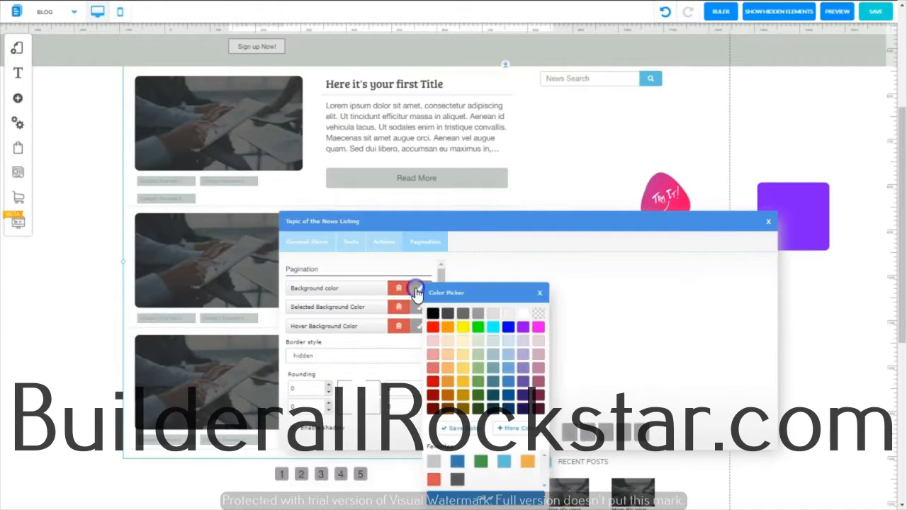
pyautogui.click(509, 317)
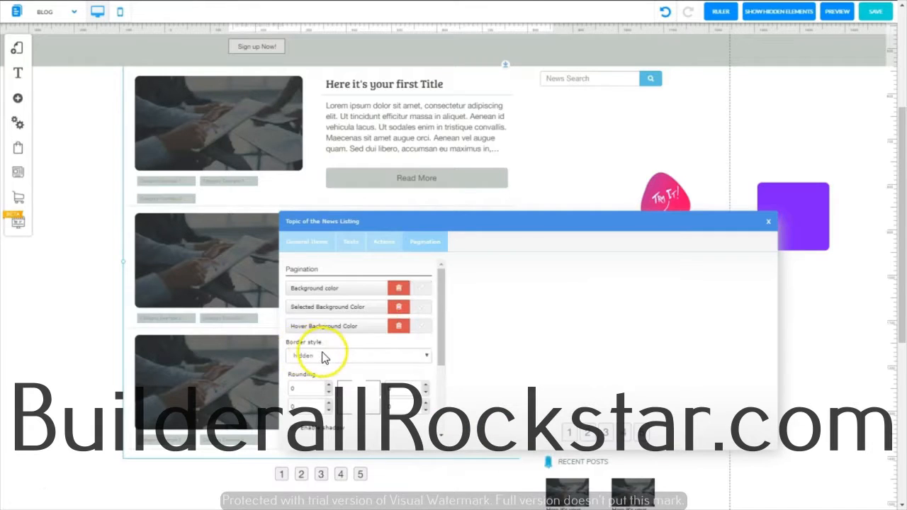
pyautogui.scroll(-2, 442, 361)
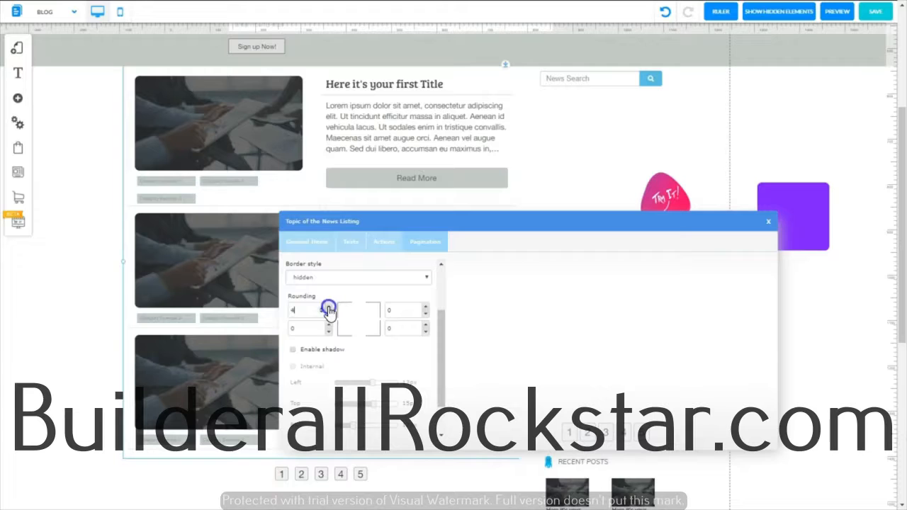
pyautogui.moveTo(441, 375)
pyautogui.mouseDown()
pyautogui.moveTo(445, 419)
pyautogui.moveTo(445, 382)
pyautogui.mouseUp()
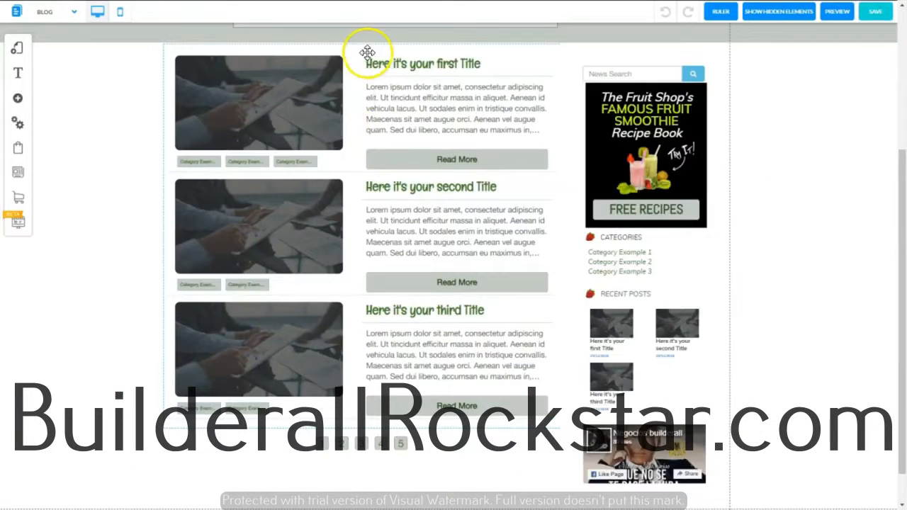
# Set the news list's desktop image size to a width of 400px and a height of 250px
pyautogui.click(357, 51)
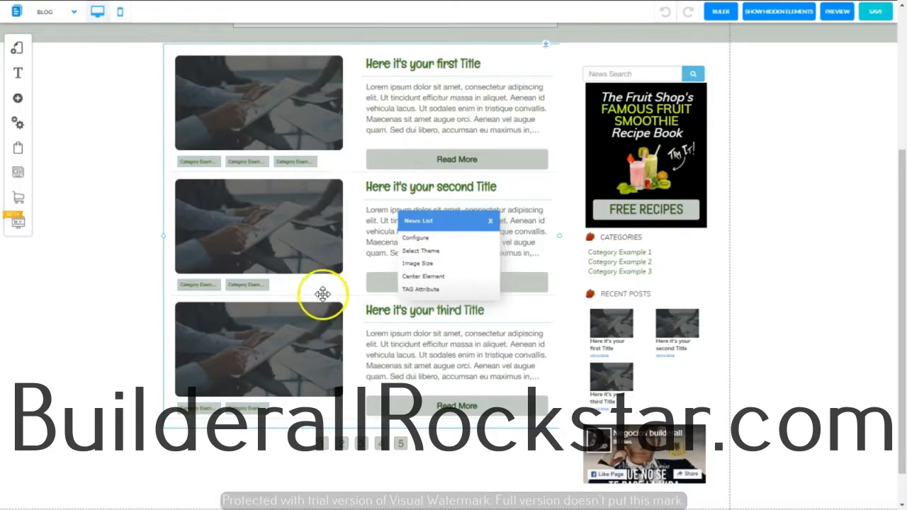
pyautogui.click(417, 264)
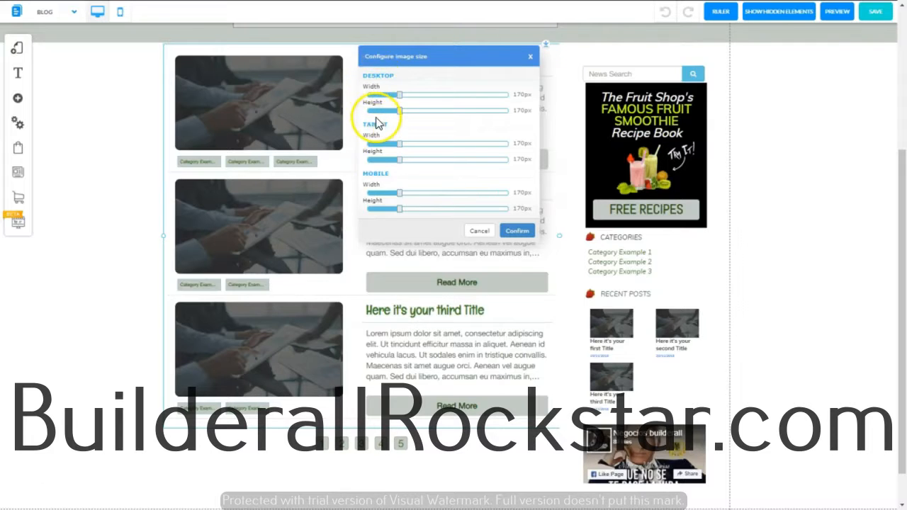
pyautogui.moveTo(400, 94); pyautogui.dragTo(511, 100)
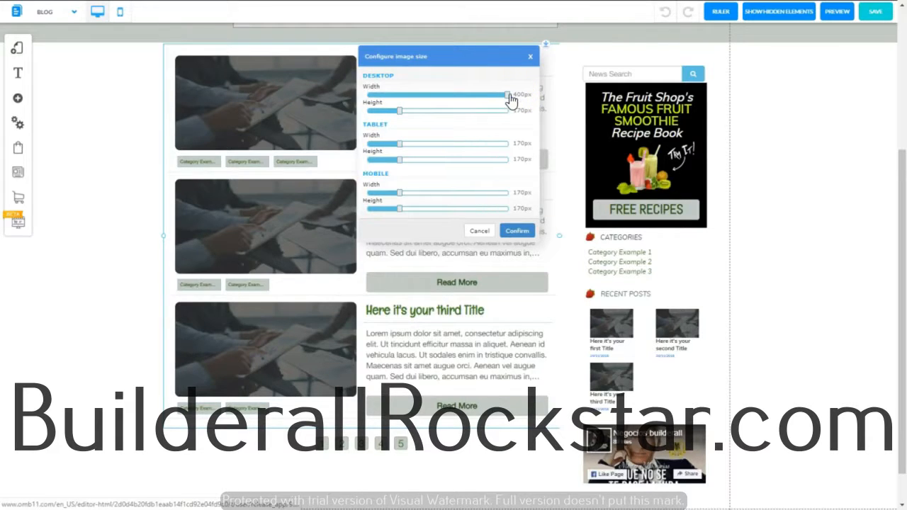
pyautogui.moveTo(512, 101); pyautogui.dragTo(504, 100)
pyautogui.moveTo(417, 99); pyautogui.dragTo(385, 95)
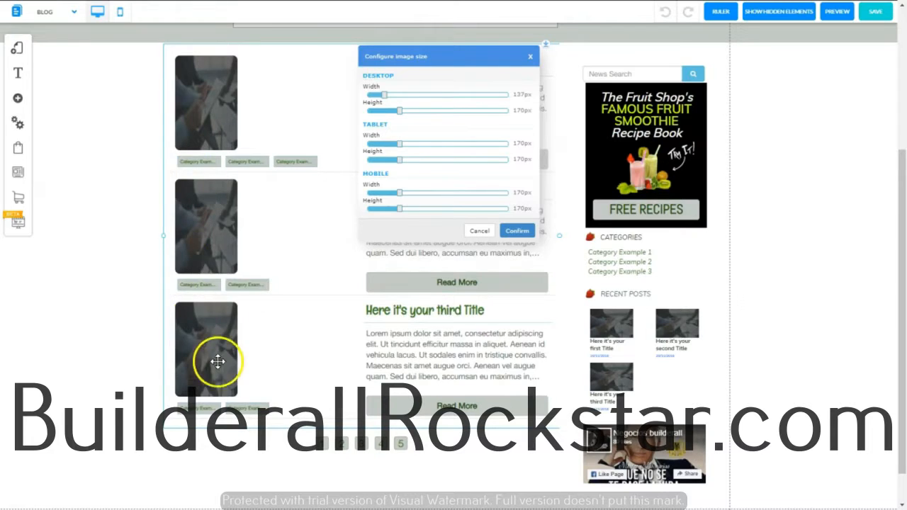
pyautogui.moveTo(384, 95); pyautogui.dragTo(476, 102)
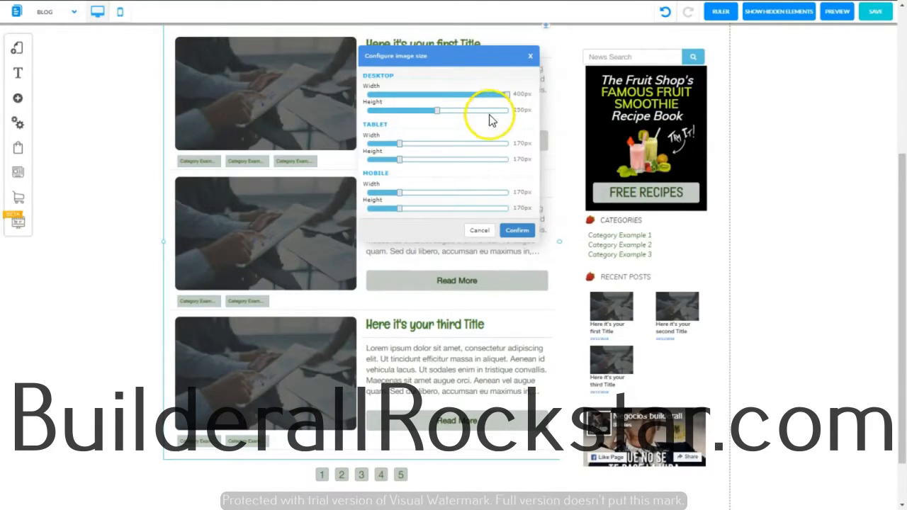
pyautogui.click(518, 231)
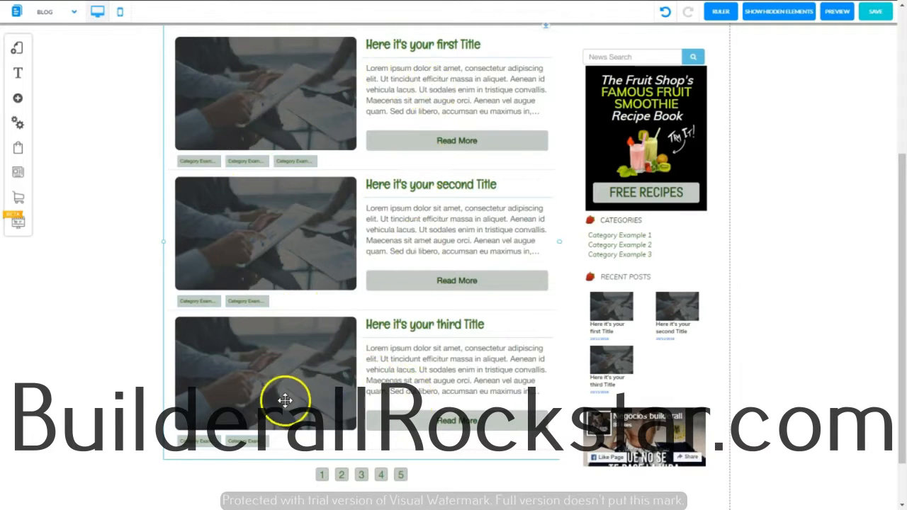
pyautogui.click(881, 10)
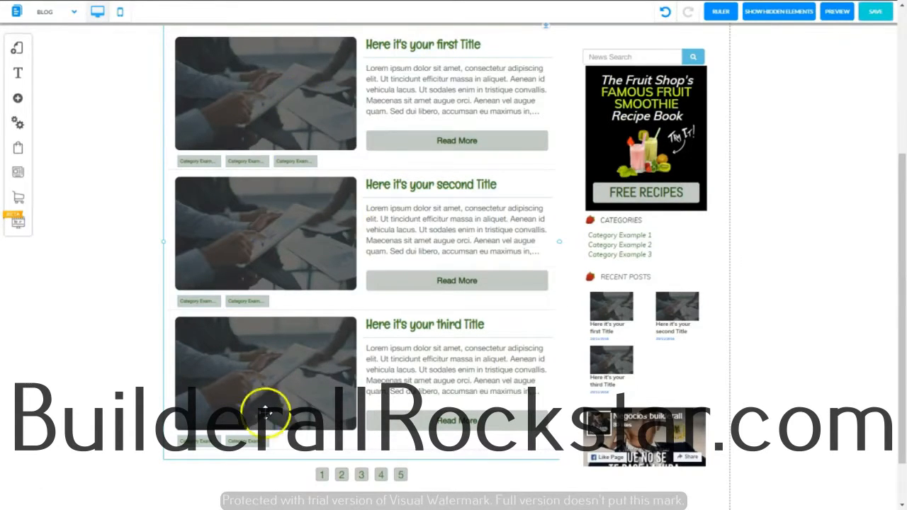
# View the news list's TAG Attribute configuration and close it without entering a tag
pyautogui.rightClick(400, 212)
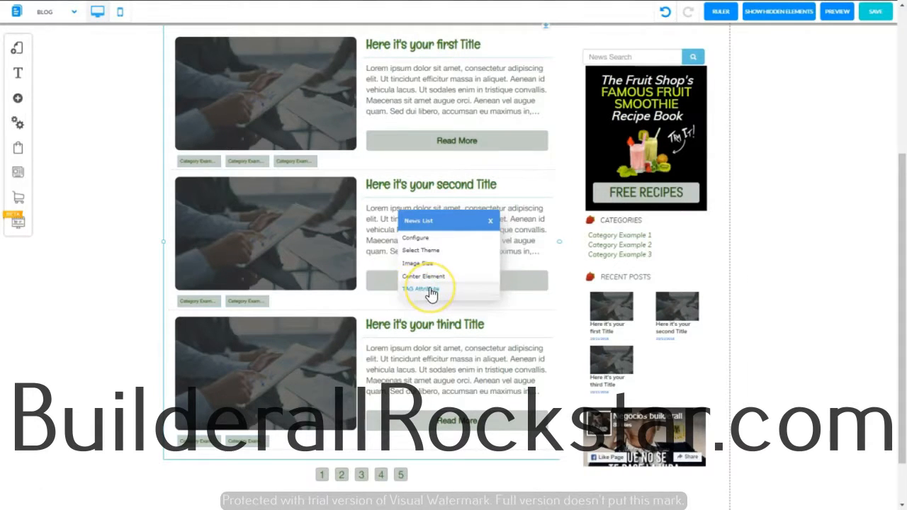
pyautogui.click(430, 290)
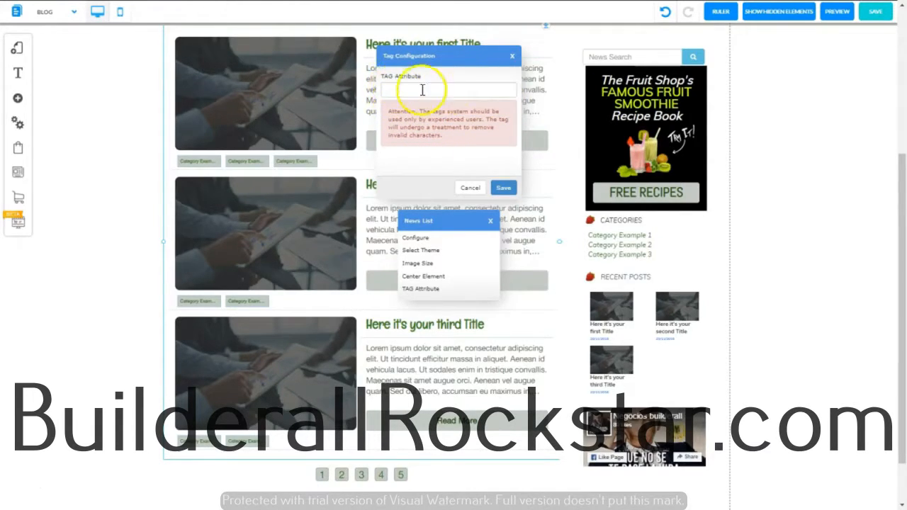
pyautogui.click(512, 57)
pyautogui.click(492, 224)
# Save the site style and site settings changes
pyautogui.click(875, 11)
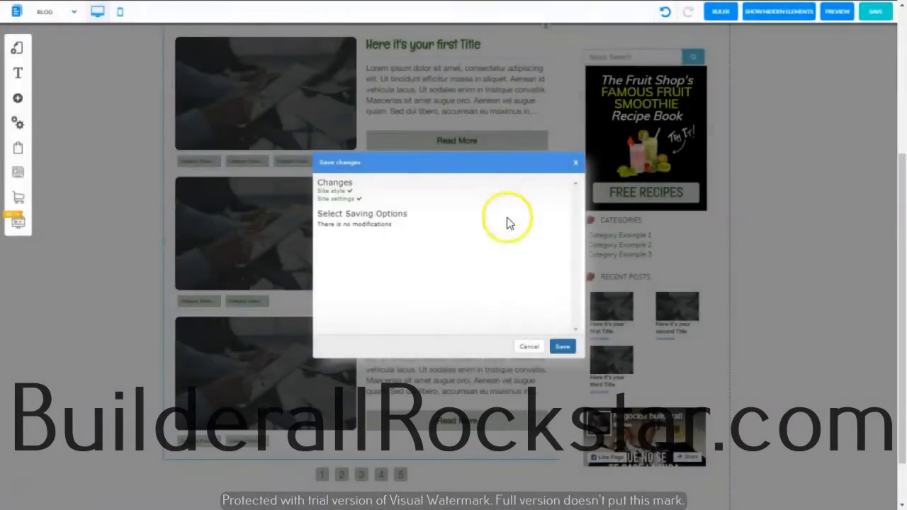
pyautogui.click(562, 347)
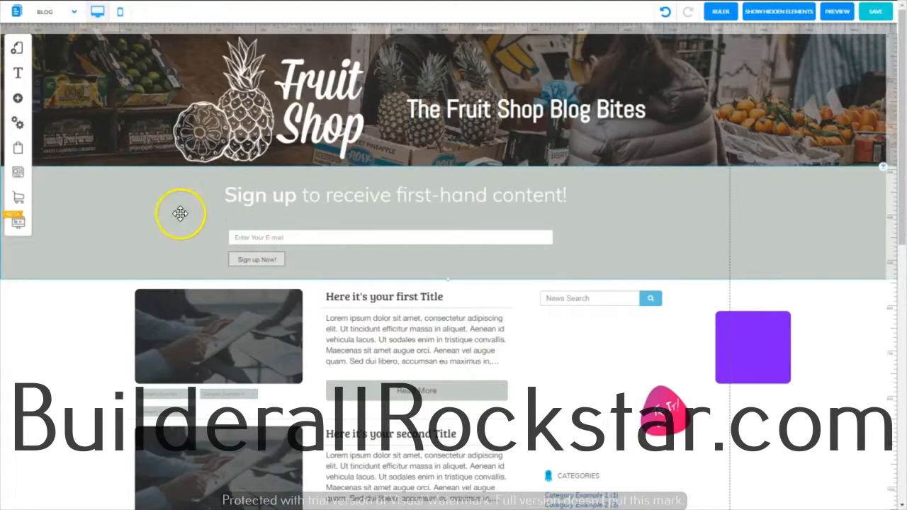
# Set the desktop family font of the H1 title XL style to Englebert
pyautogui.click(19, 77)
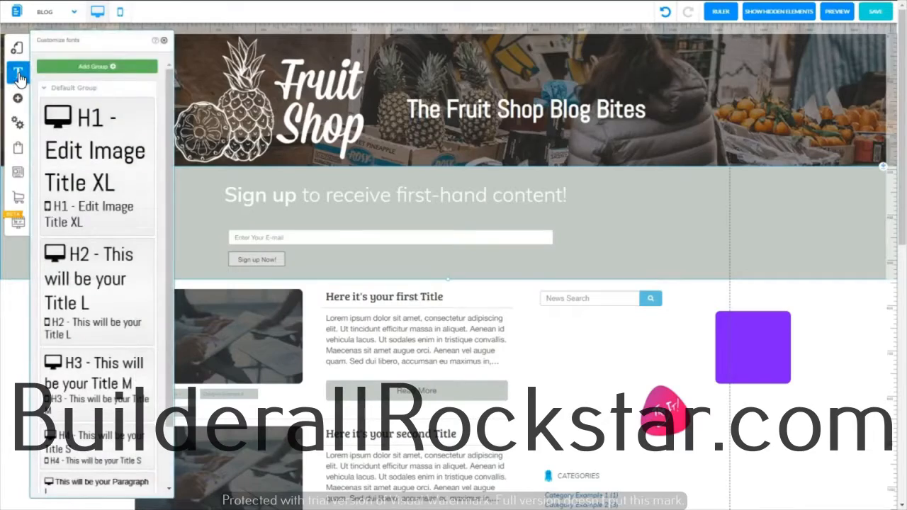
pyautogui.moveTo(169, 165); pyautogui.dragTo(167, 338)
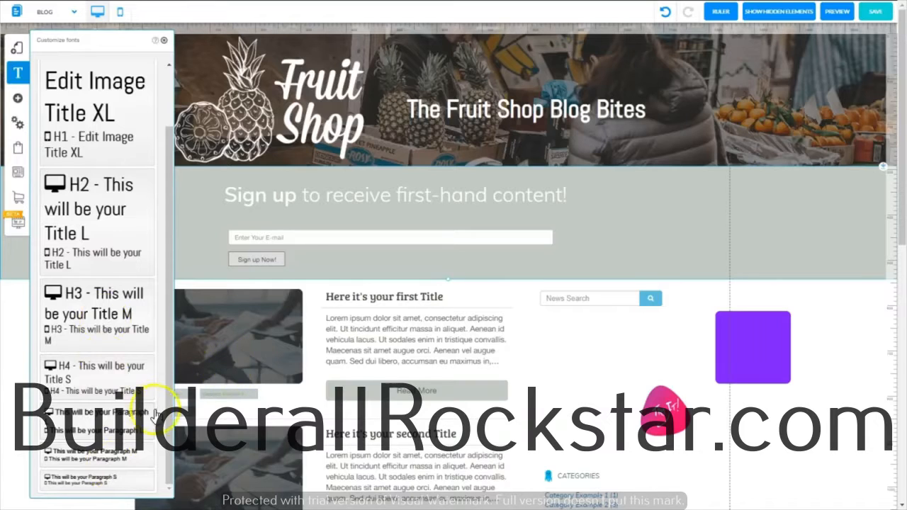
pyautogui.click(78, 106)
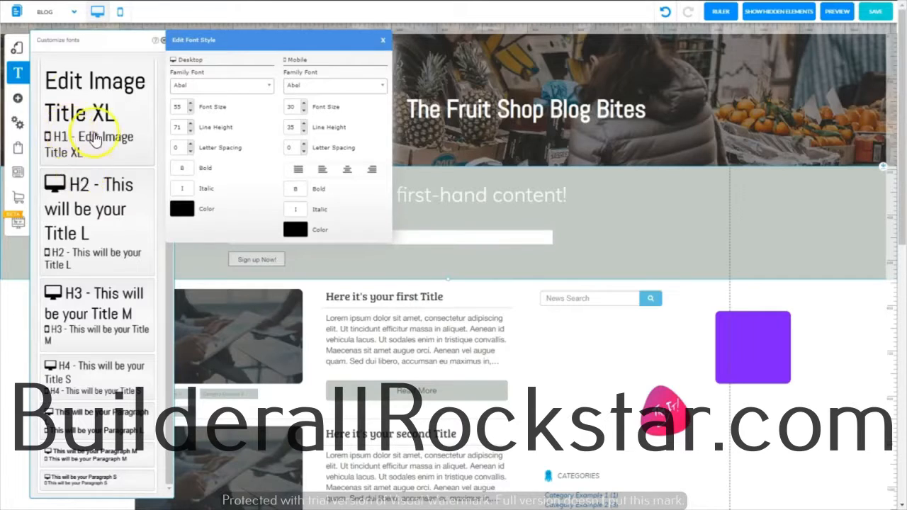
pyautogui.click(248, 85)
pyautogui.write('eng')
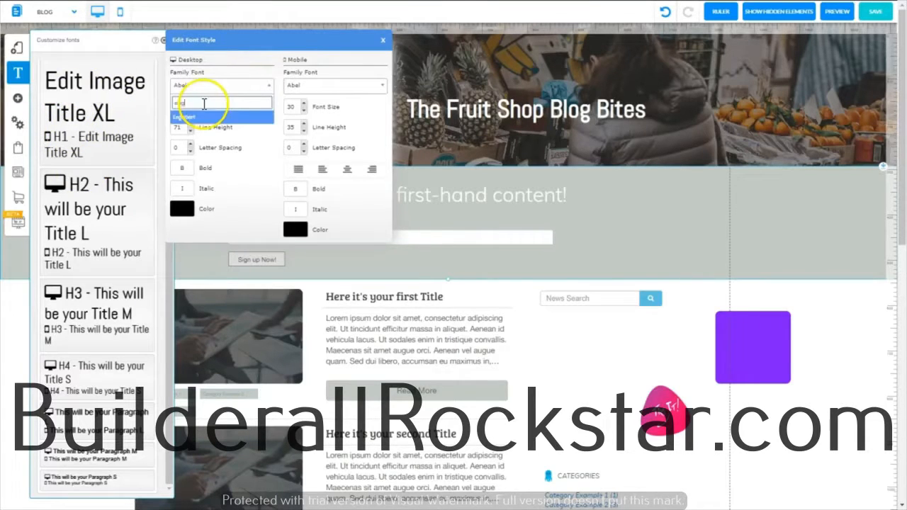
pyautogui.click(203, 117)
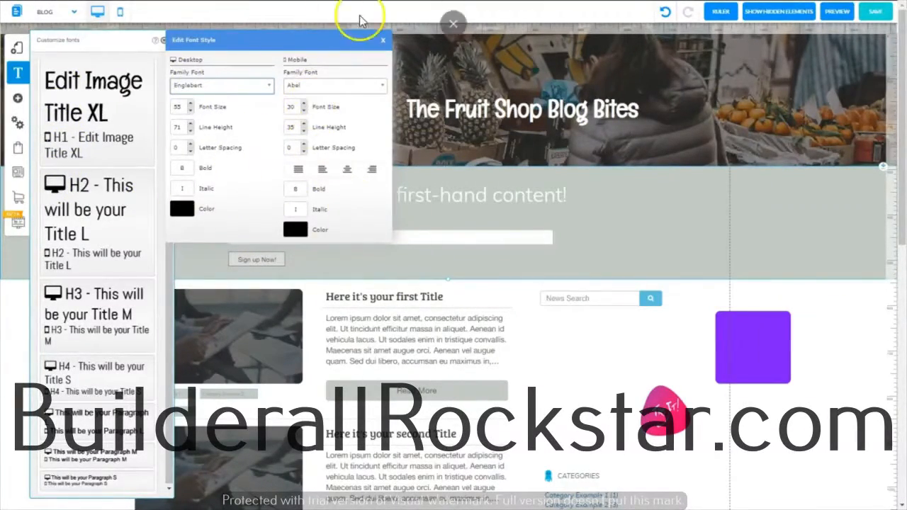
pyautogui.click(383, 40)
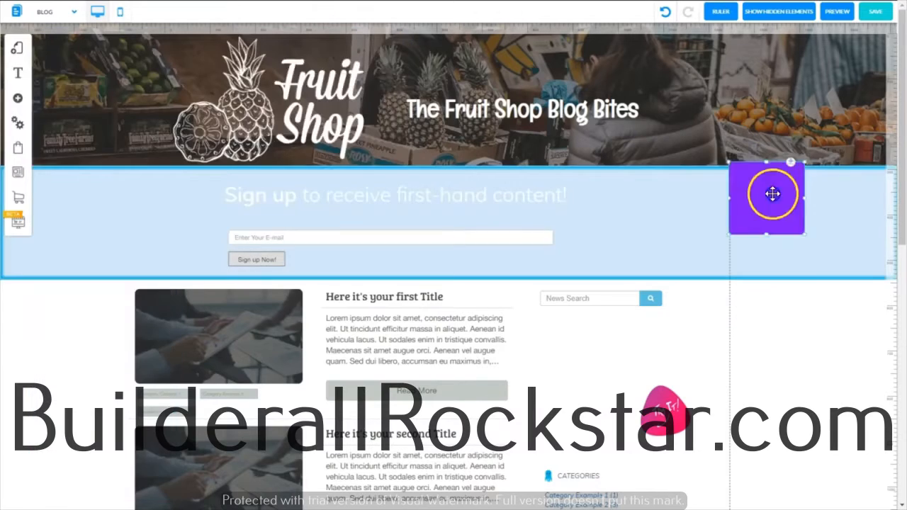
# Give the sidebar box behind the news search and categories a light purple background, using the purple square as colour reference
pyautogui.moveTo(773, 194); pyautogui.dragTo(666, 367)
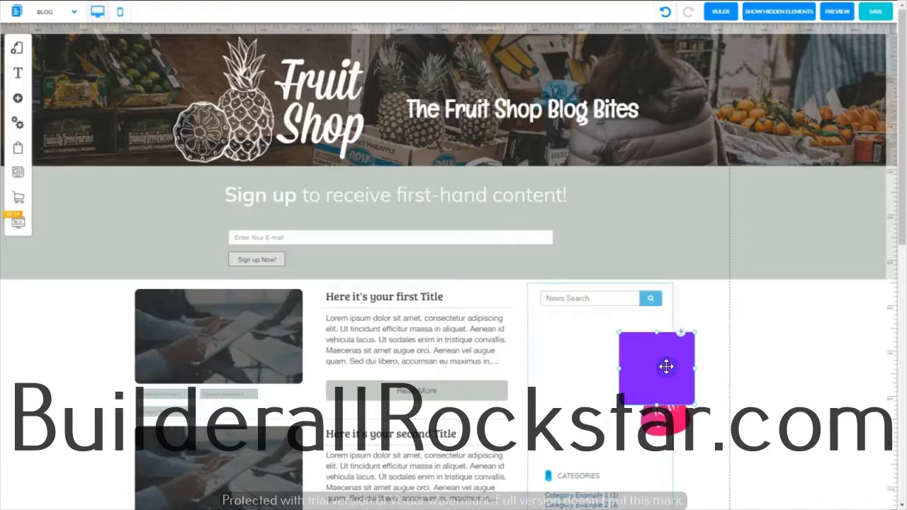
pyautogui.click(667, 96)
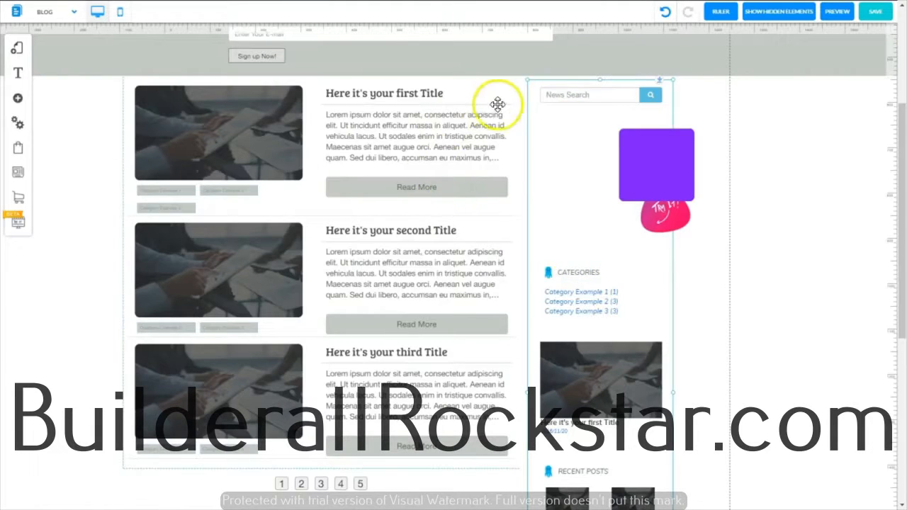
pyautogui.click(516, 141)
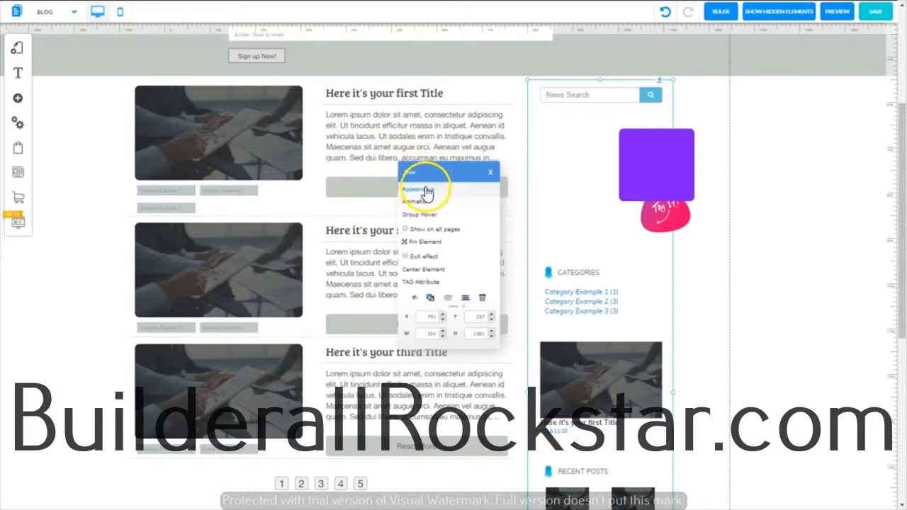
pyautogui.click(426, 192)
pyautogui.click(172, 161)
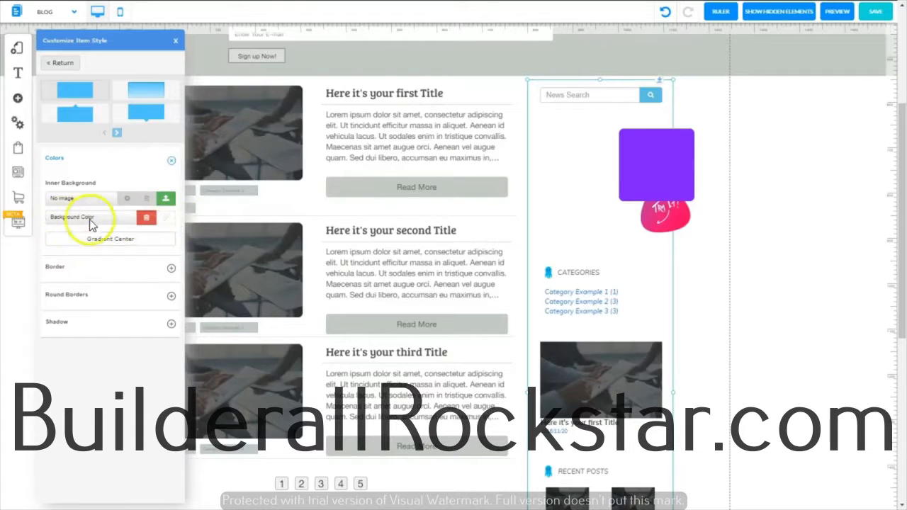
pyautogui.click(168, 228)
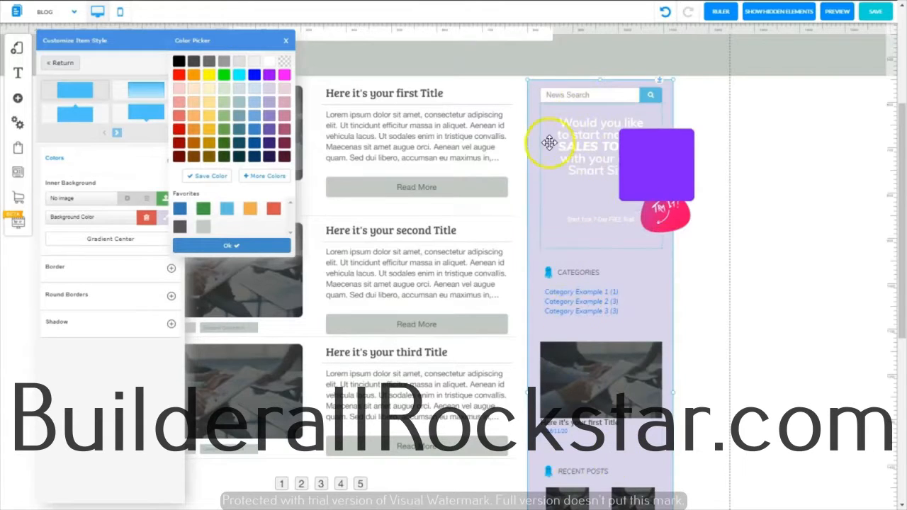
pyautogui.click(288, 43)
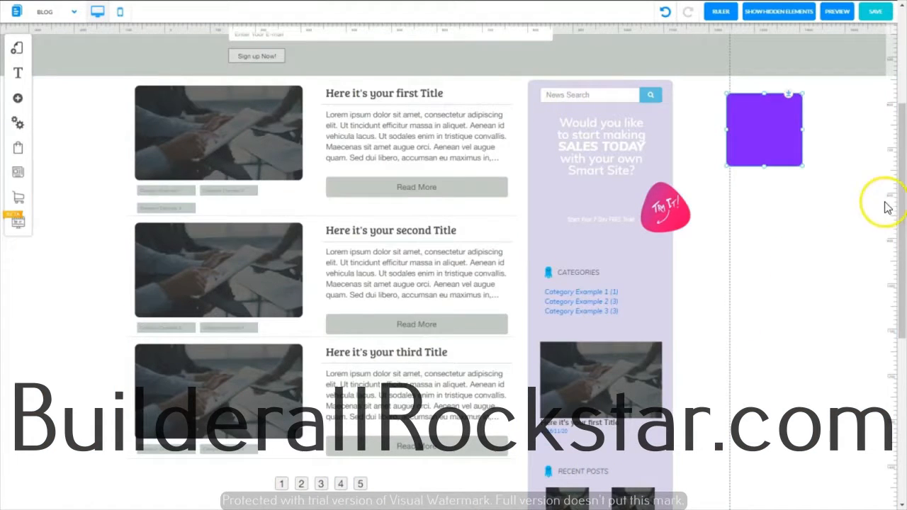
# Examine the News Search element's configuration for text colour, family font, font size and placeholder, and close it without changes
pyautogui.moveTo(902, 190); pyautogui.dragTo(879, 169)
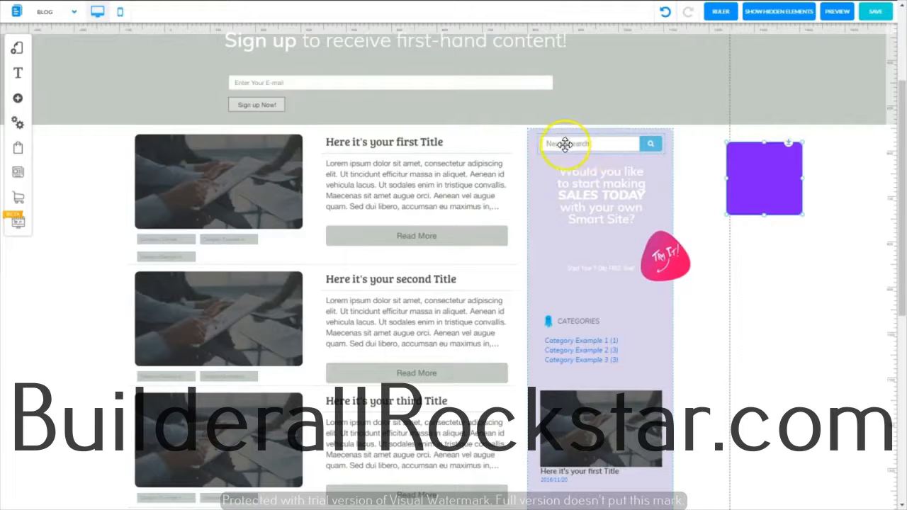
pyautogui.click(607, 145)
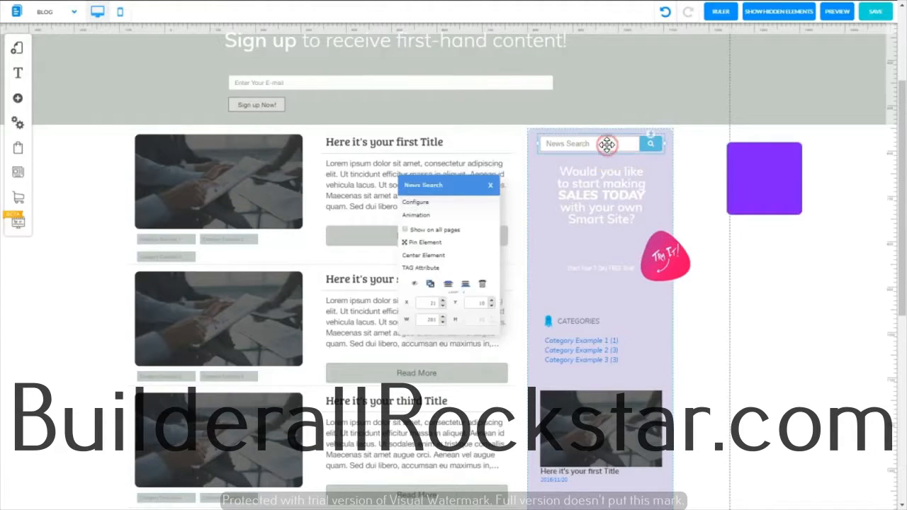
pyautogui.click(420, 203)
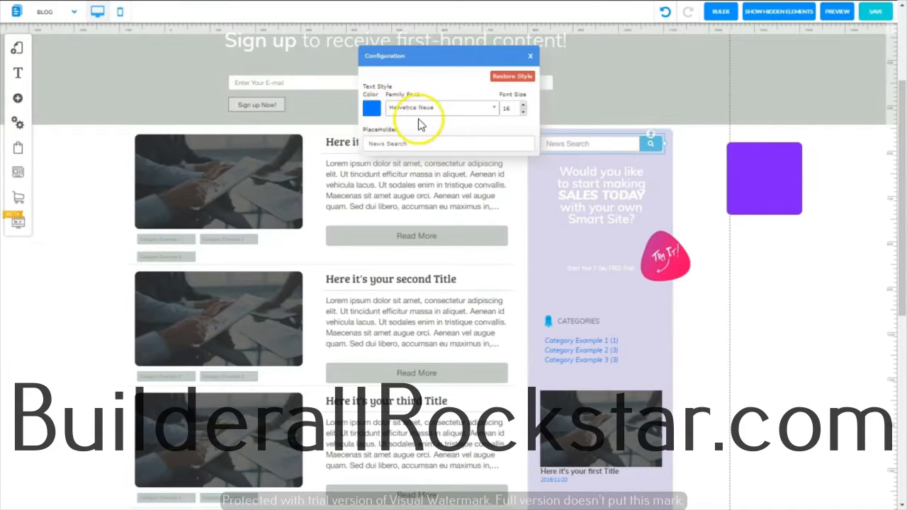
pyautogui.click(601, 148)
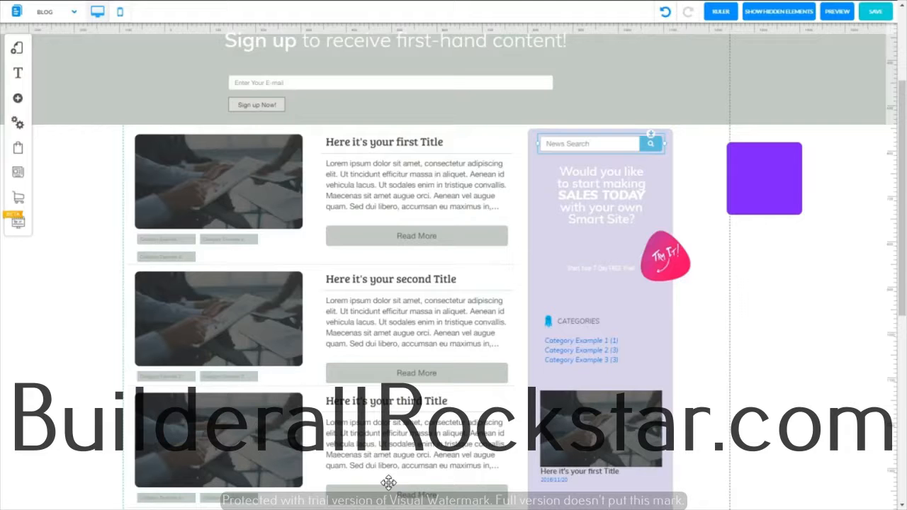
pyautogui.click(539, 154)
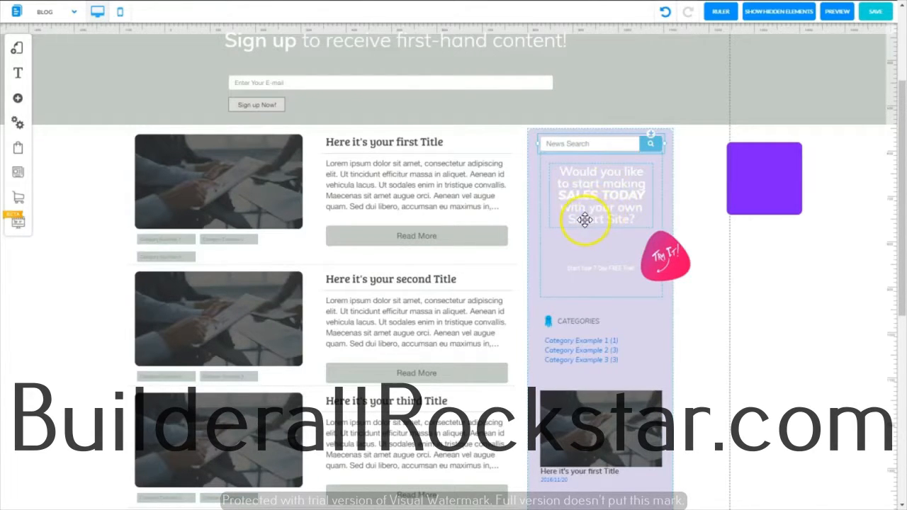
# Review the editing options of the sidebar promo's free trial button, pink shape and "Try It!" image
pyautogui.click(582, 271)
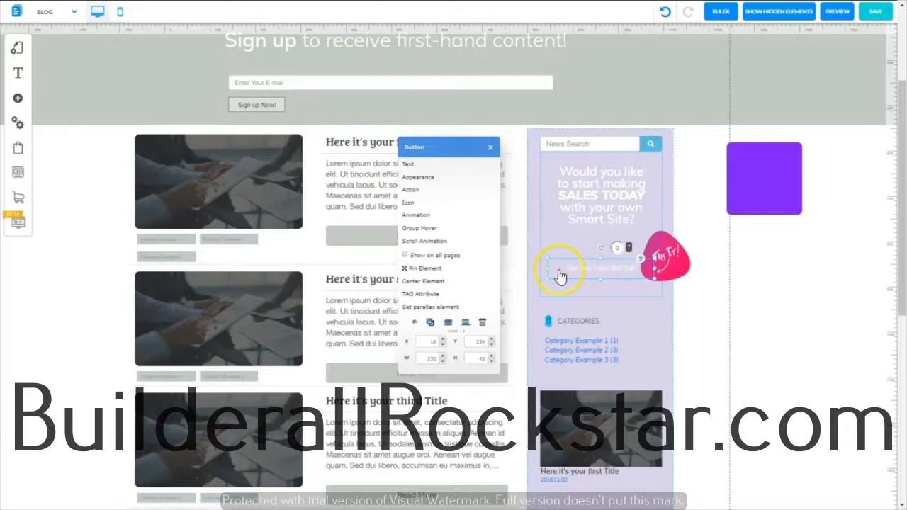
pyautogui.click(651, 223)
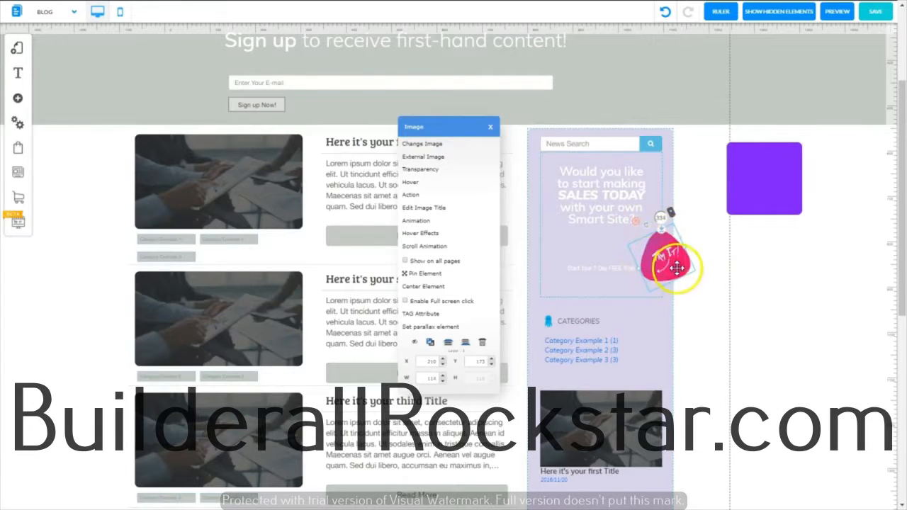
pyautogui.click(660, 256)
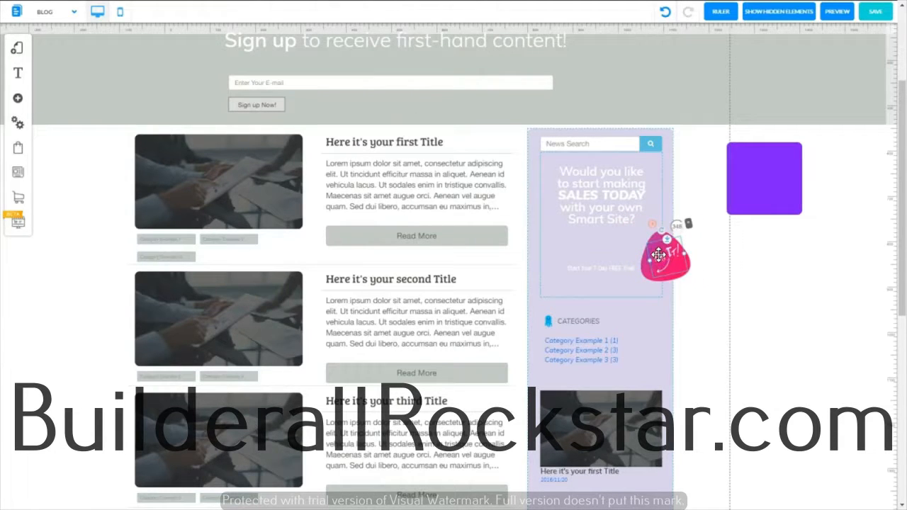
pyautogui.click(659, 256)
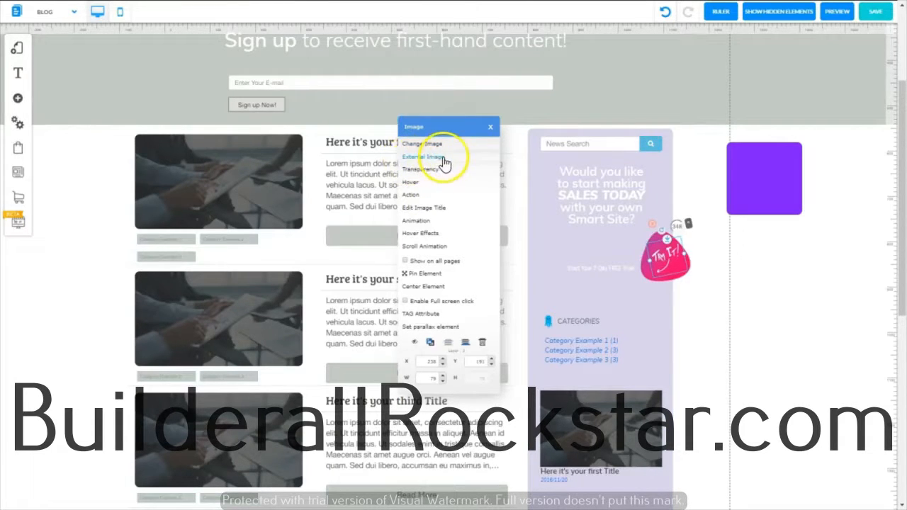
pyautogui.click(491, 127)
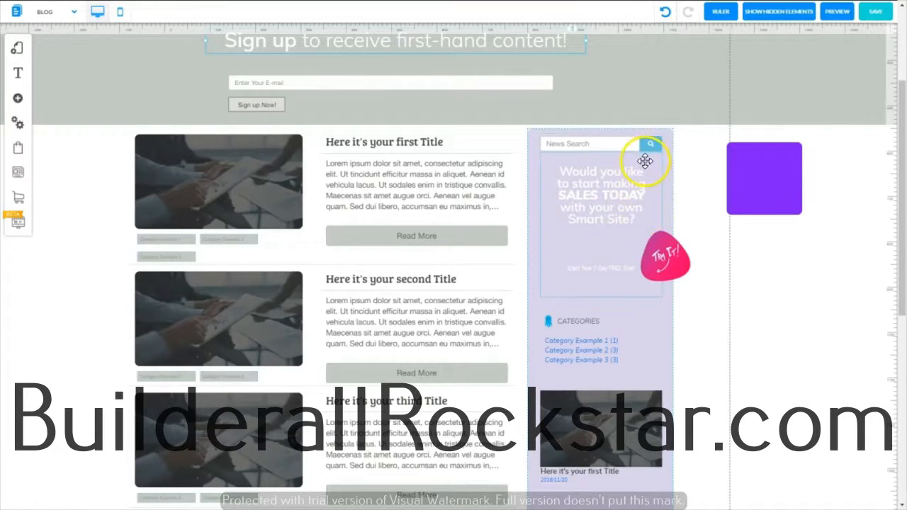
# Replace the sidebar promo's heading with "The Fruit Shop's FAMOUS FRUIT SMOOTHIE Recipe Book" and adjust its position
pyautogui.doubleClick(633, 209)
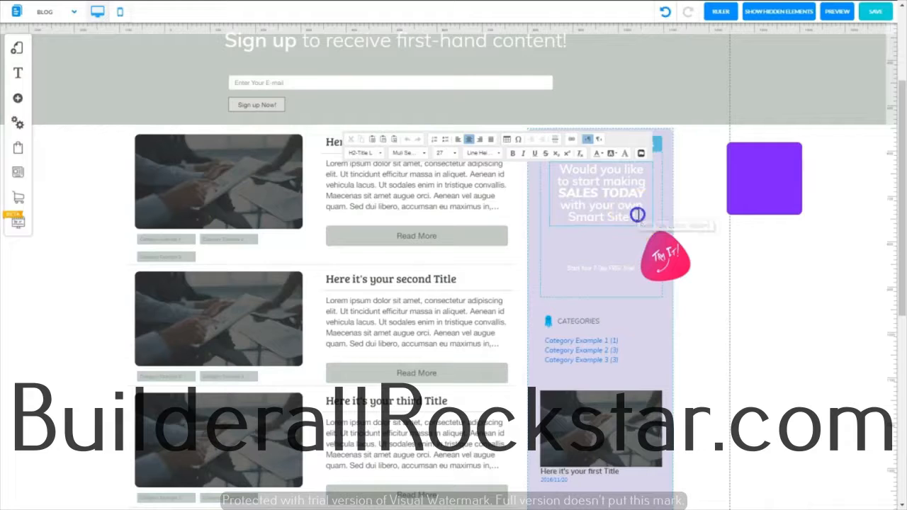
pyautogui.moveTo(627, 217); pyautogui.dragTo(551, 165)
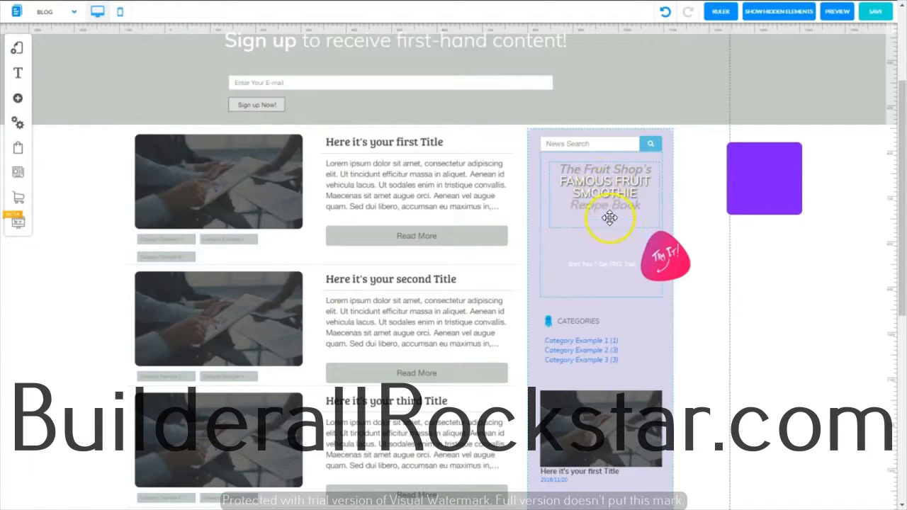
pyautogui.moveTo(601, 222); pyautogui.dragTo(610, 181)
pyautogui.click(593, 217)
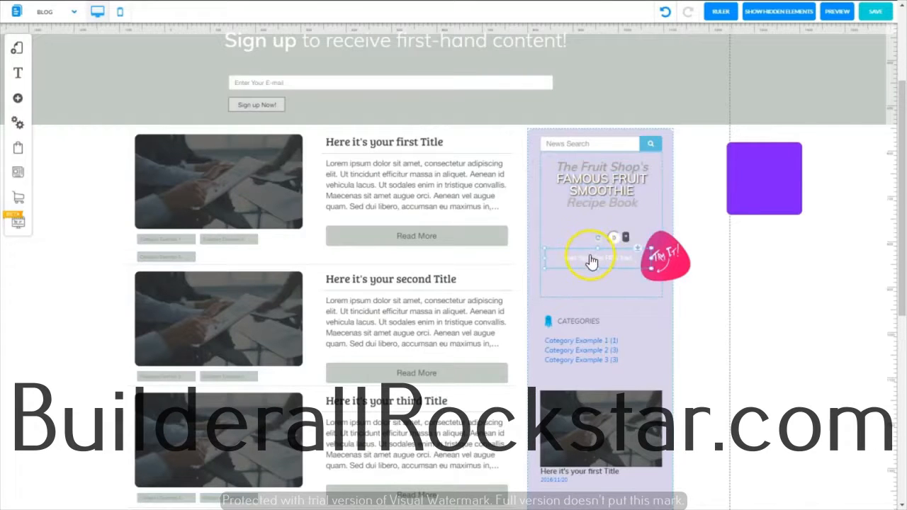
# Move the free trial button to the promo's lower edge and place the pink shape between the heading and the button
pyautogui.moveTo(591, 258); pyautogui.dragTo(593, 282)
pyautogui.click(661, 236)
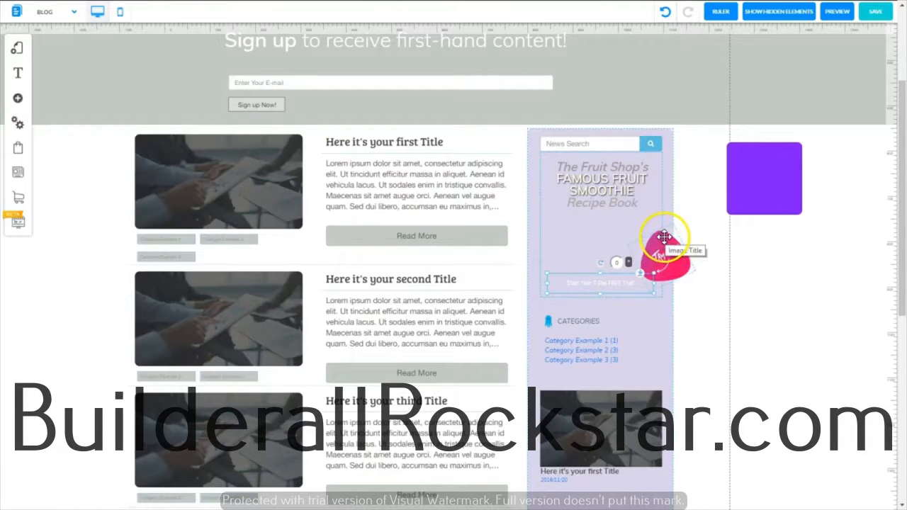
pyautogui.click(677, 229)
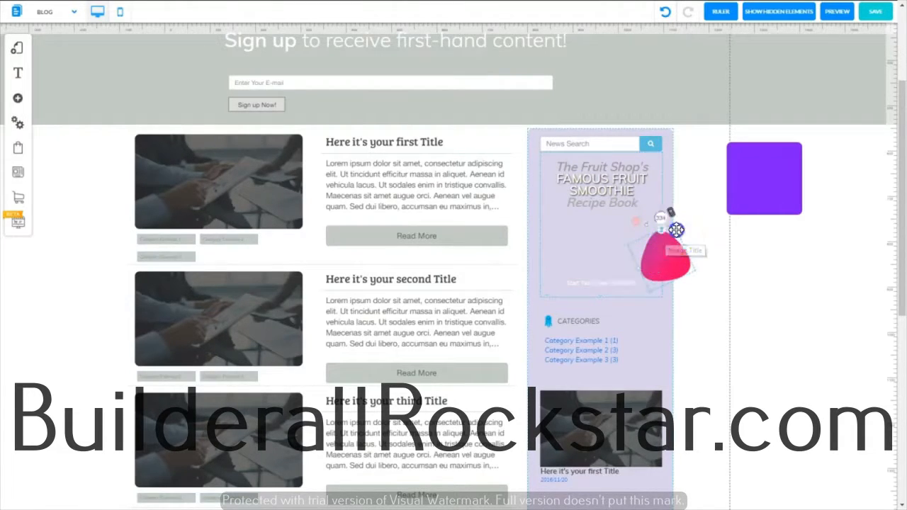
pyautogui.moveTo(677, 231); pyautogui.dragTo(619, 218)
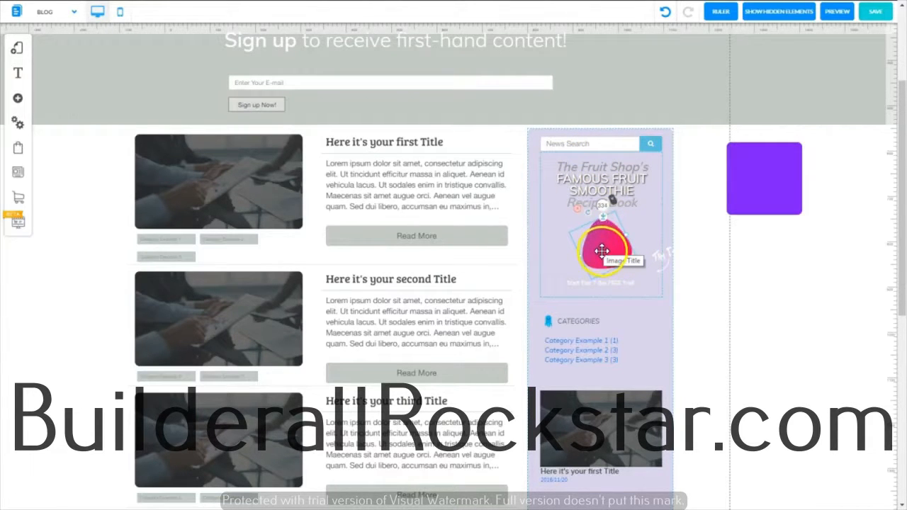
# Replace the pink shape with the uploaded smoothies image, enlarged to fit beneath the heading with its rotation reset to 0
pyautogui.rightClick(591, 248)
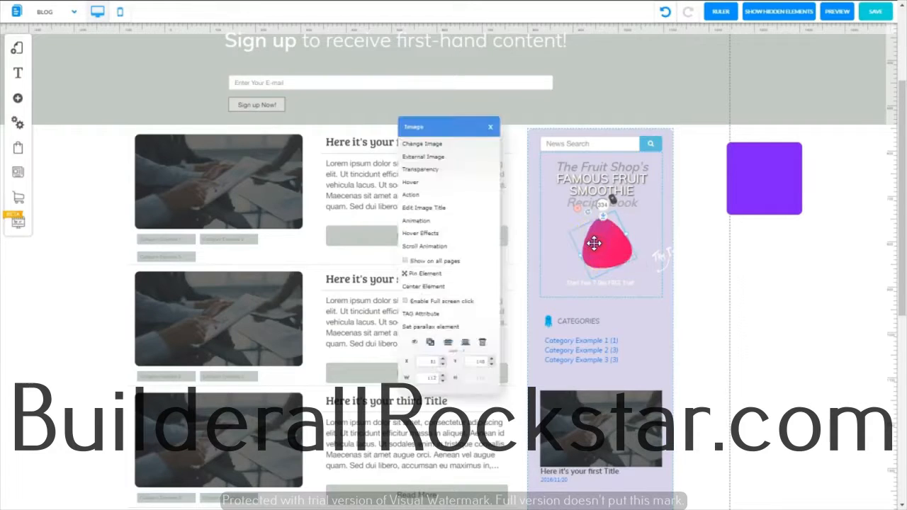
pyautogui.click(438, 146)
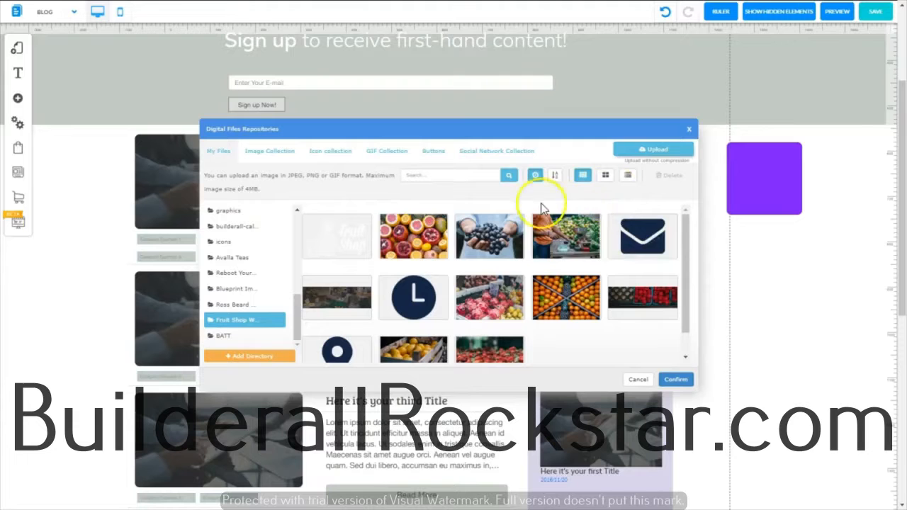
pyautogui.click(646, 148)
pyautogui.click(133, 81)
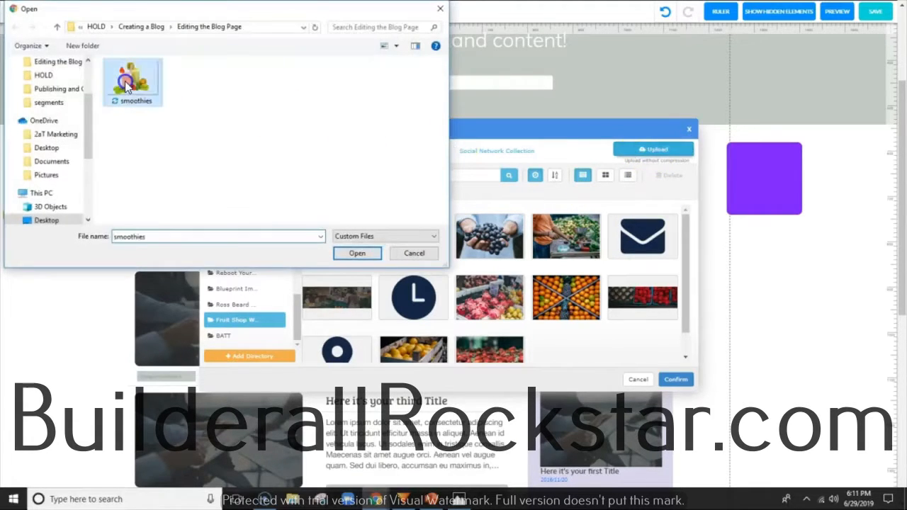
pyautogui.click(356, 254)
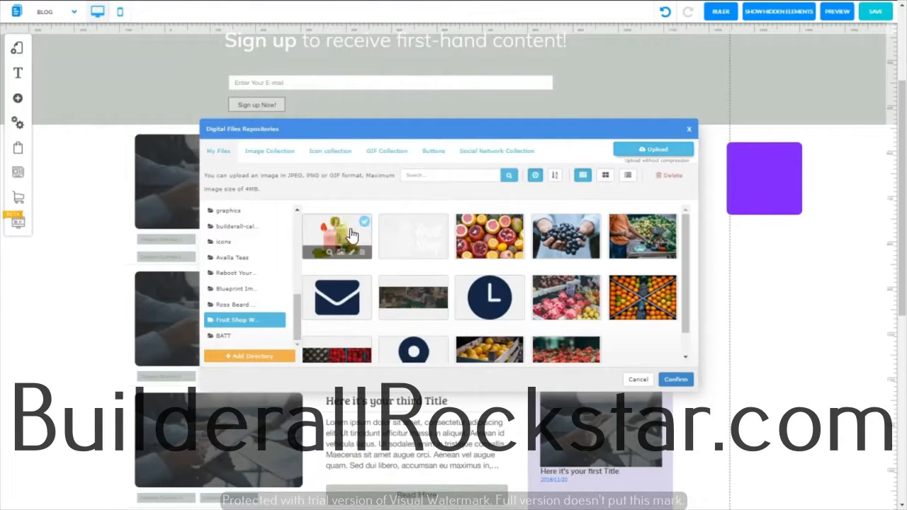
pyautogui.click(675, 380)
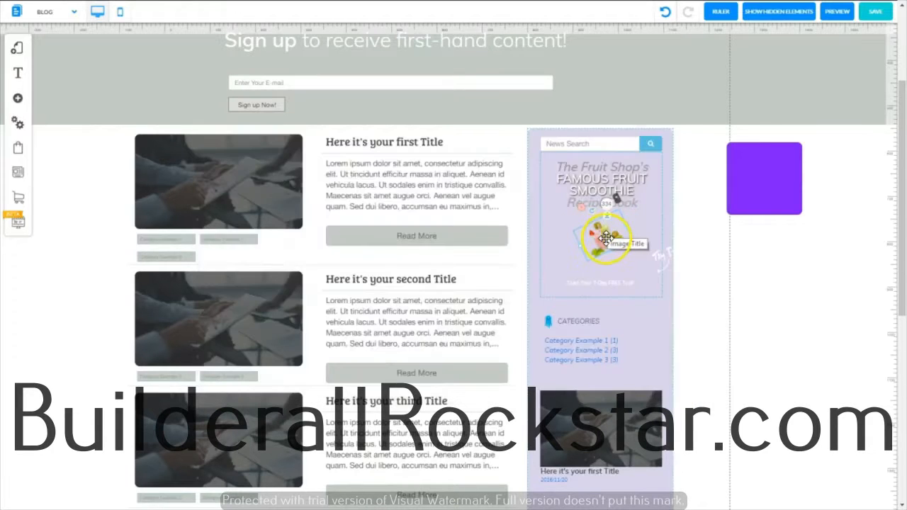
pyautogui.moveTo(628, 224); pyautogui.dragTo(642, 227)
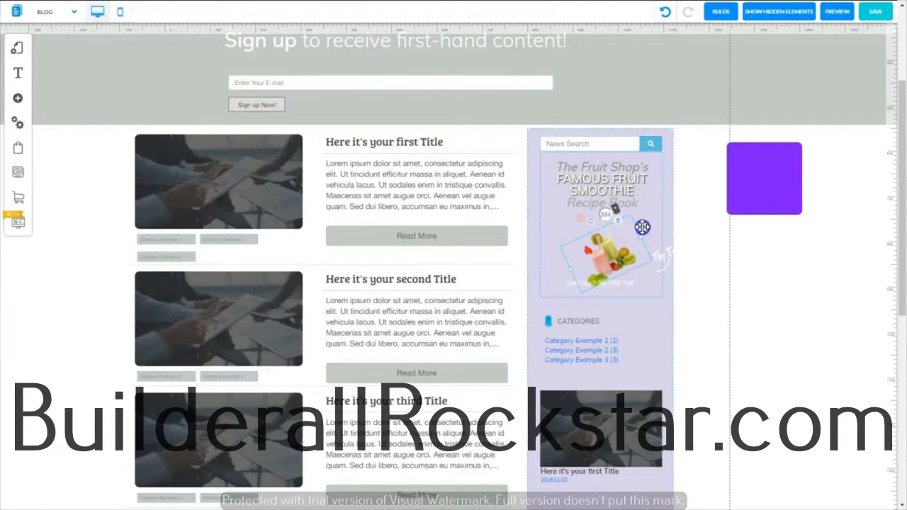
pyautogui.click(582, 218)
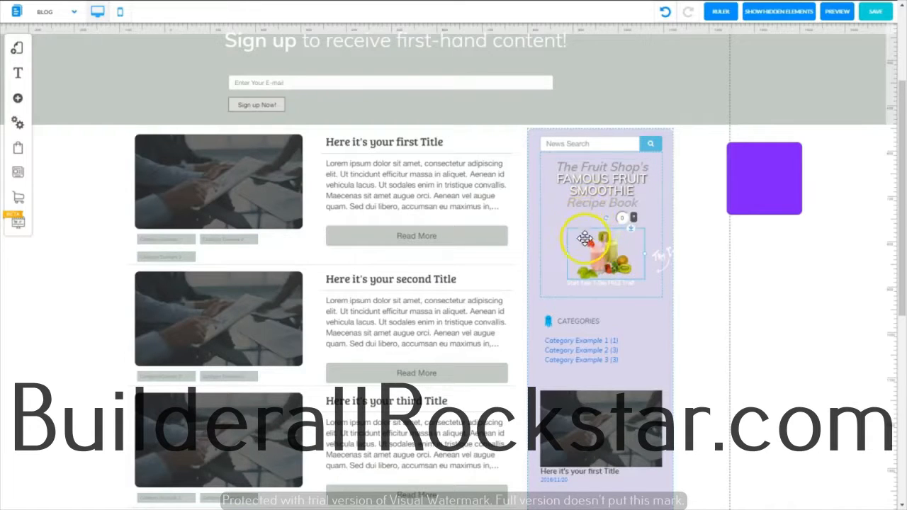
# Arrange the promo's smoothies image beneath the heading with the "Try It!" image beside it, and nudge the free trial button into place
pyautogui.moveTo(607, 256); pyautogui.dragTo(600, 240)
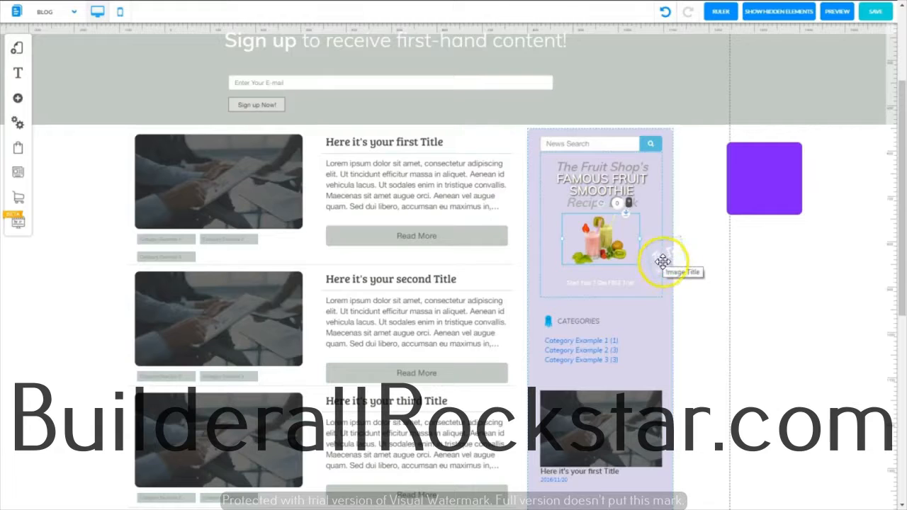
pyautogui.moveTo(663, 258); pyautogui.dragTo(638, 224)
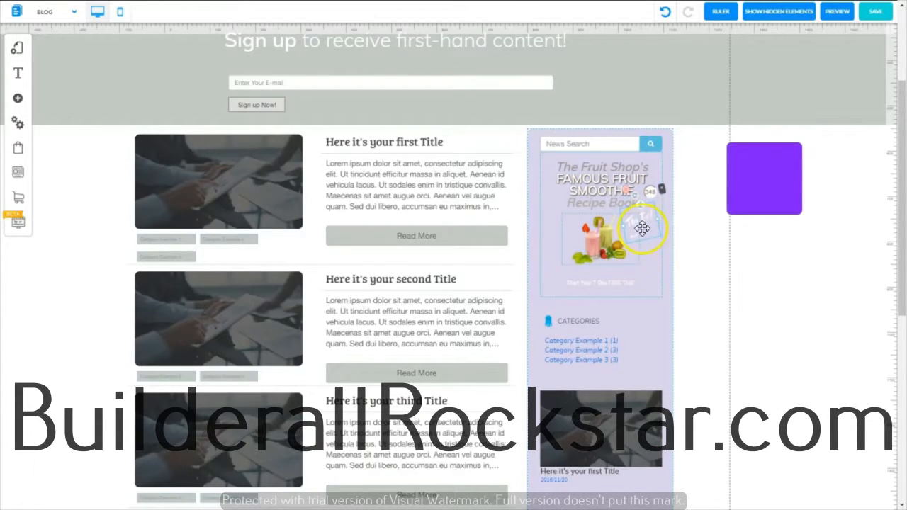
pyautogui.moveTo(608, 282); pyautogui.dragTo(606, 280)
# Change the promo button's text to "FREE RECIPES"
pyautogui.rightClick(607, 276)
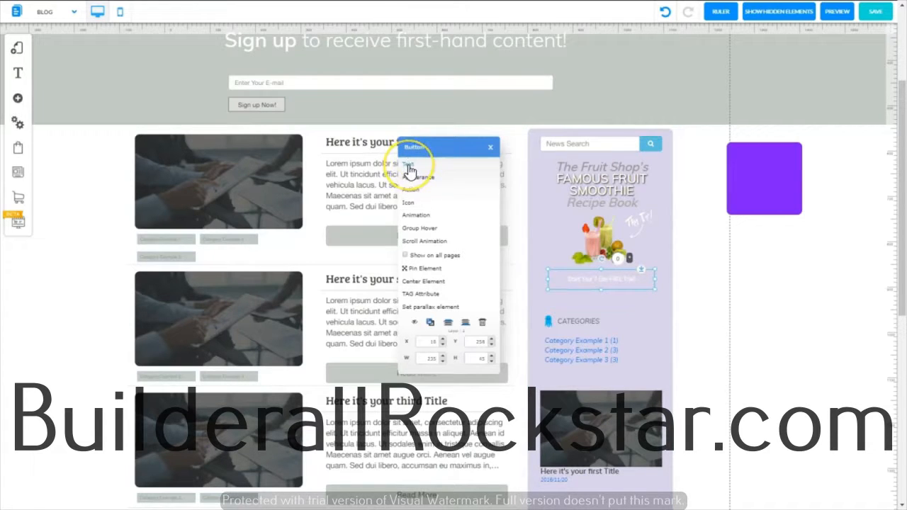
pyautogui.click(409, 167)
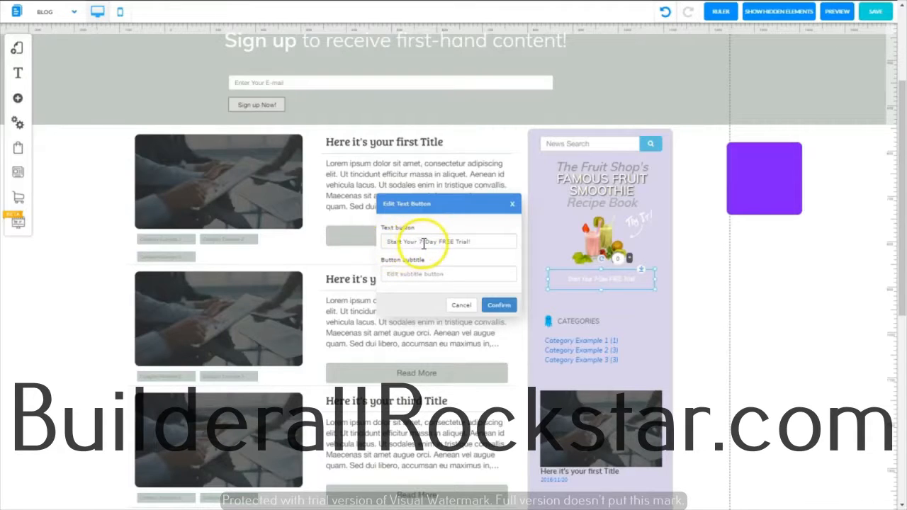
pyautogui.moveTo(475, 243); pyautogui.dragTo(377, 239)
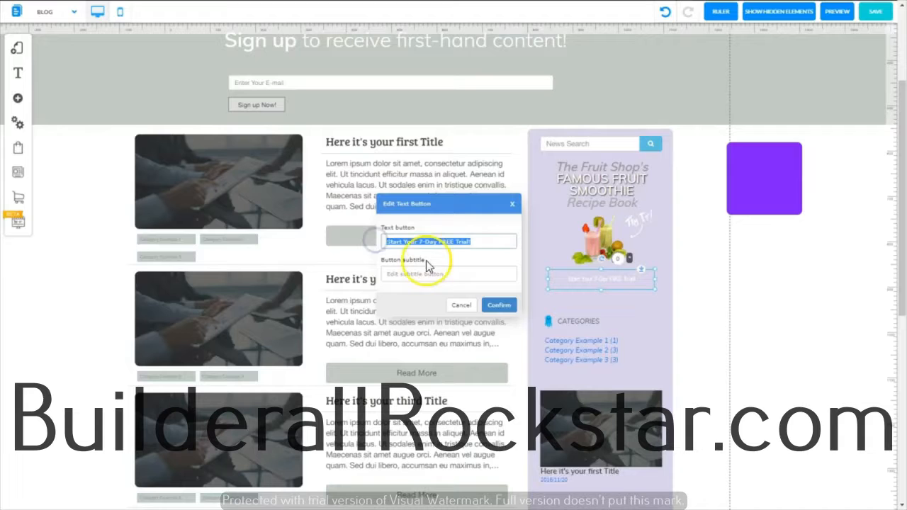
pyautogui.write('FREE RECIPES')
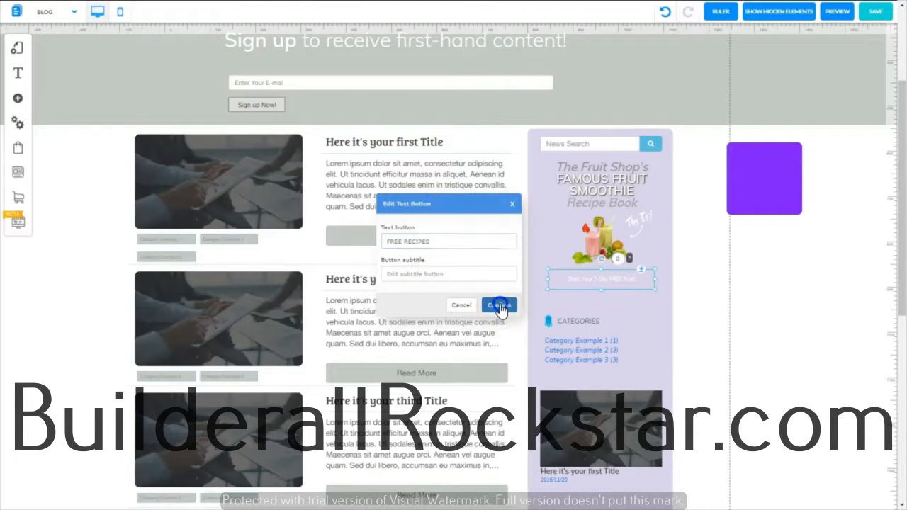
pyautogui.click(499, 305)
# Add a new button style titled "Free Recipes Button" and apply it to the promo button
pyautogui.click(615, 284)
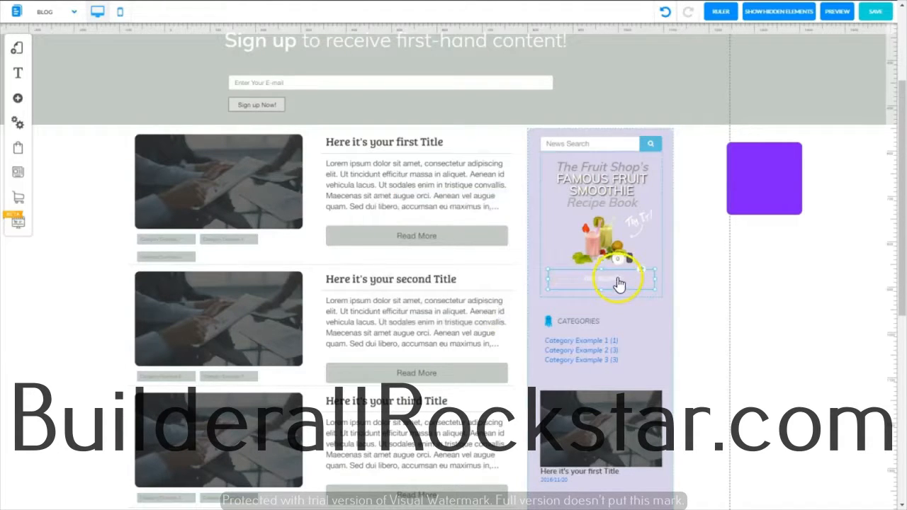
pyautogui.click(573, 280)
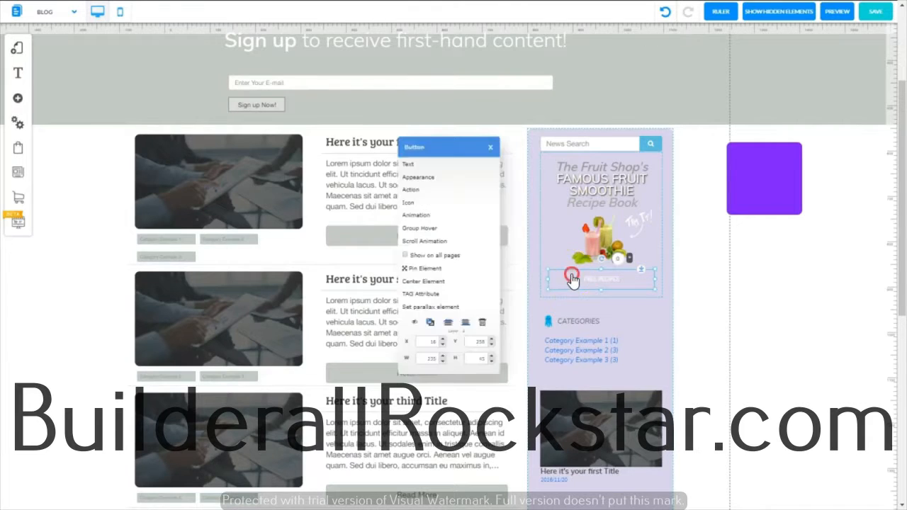
pyautogui.click(418, 178)
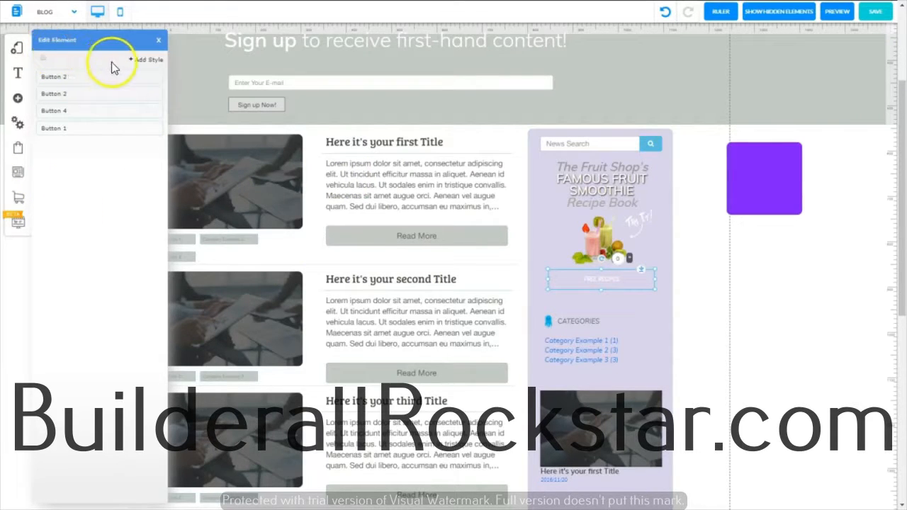
pyautogui.click(146, 61)
pyautogui.click(187, 75)
pyautogui.write('free re')
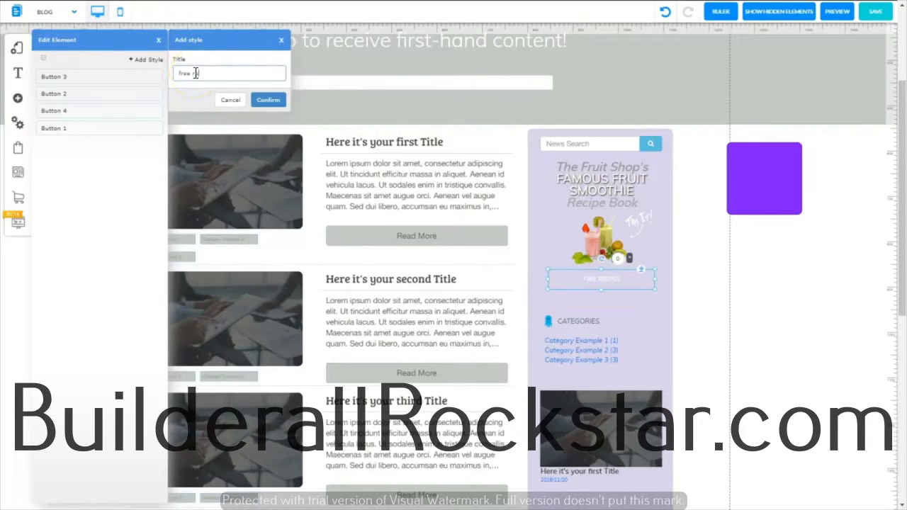
pyautogui.click(262, 100)
pyautogui.click(43, 145)
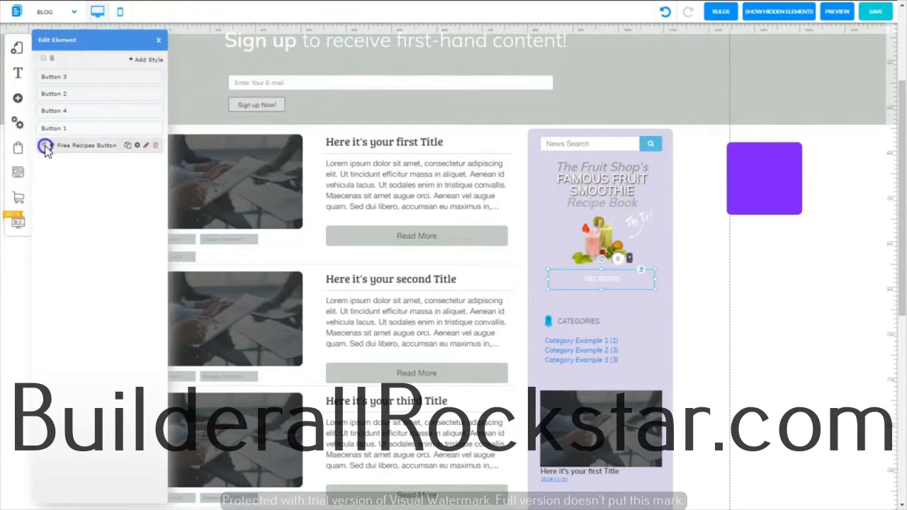
# Customize the font of the "Free Recipes Button" style so the promo button's text is larger and bolder
pyautogui.click(126, 146)
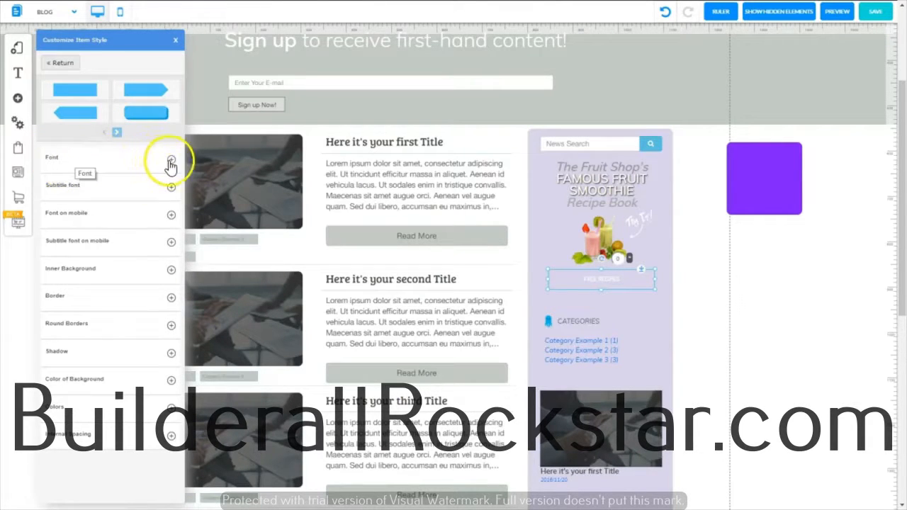
pyautogui.click(171, 161)
pyautogui.click(142, 188)
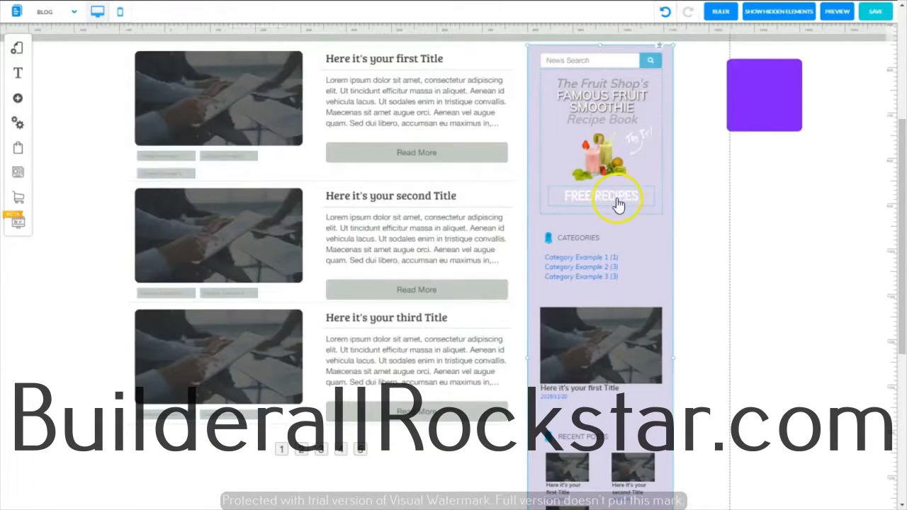
# Review the editing options of the sidebar's categories list
pyautogui.click(600, 198)
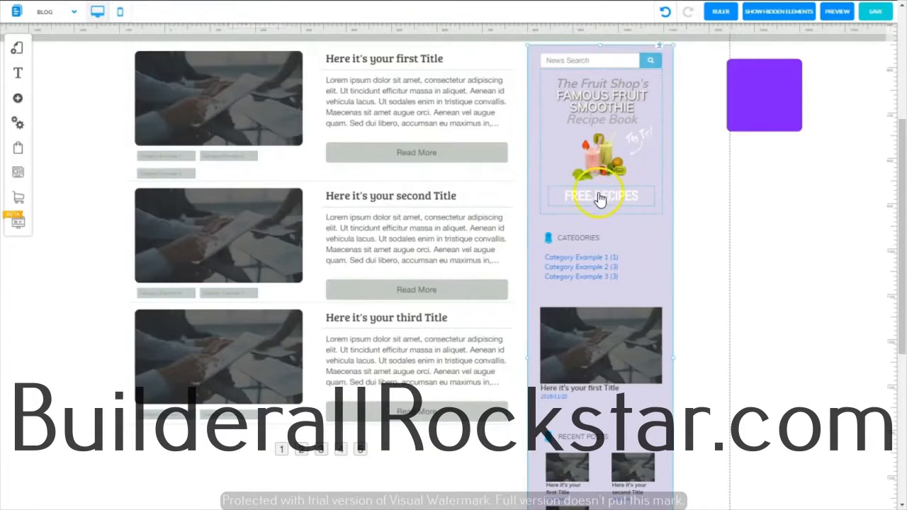
pyautogui.click(628, 183)
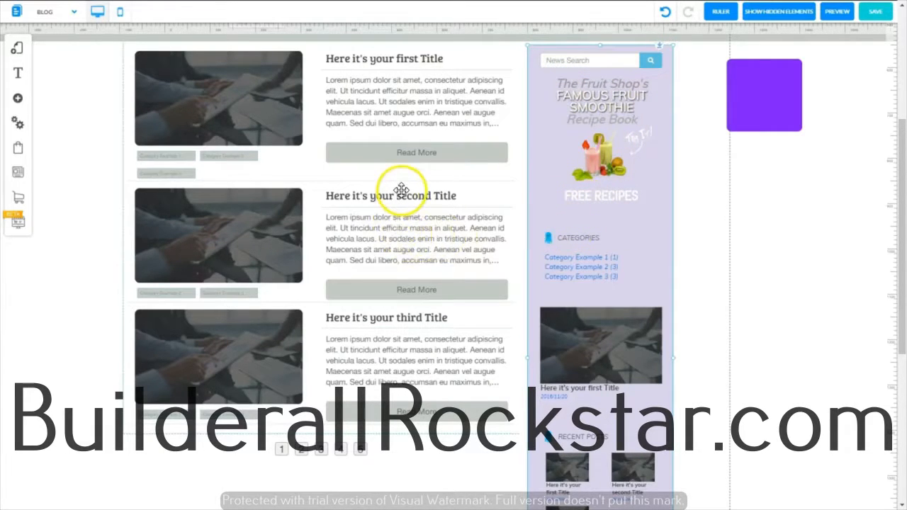
pyautogui.click(587, 261)
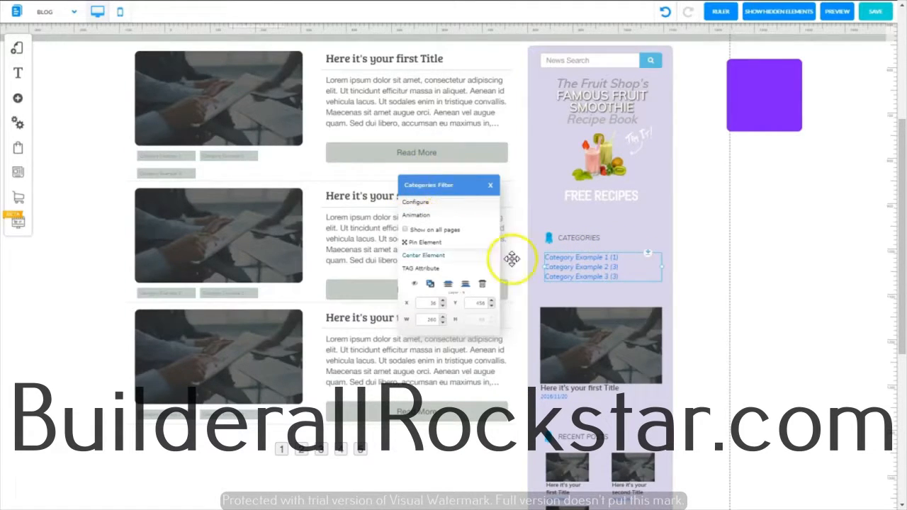
pyautogui.click(628, 266)
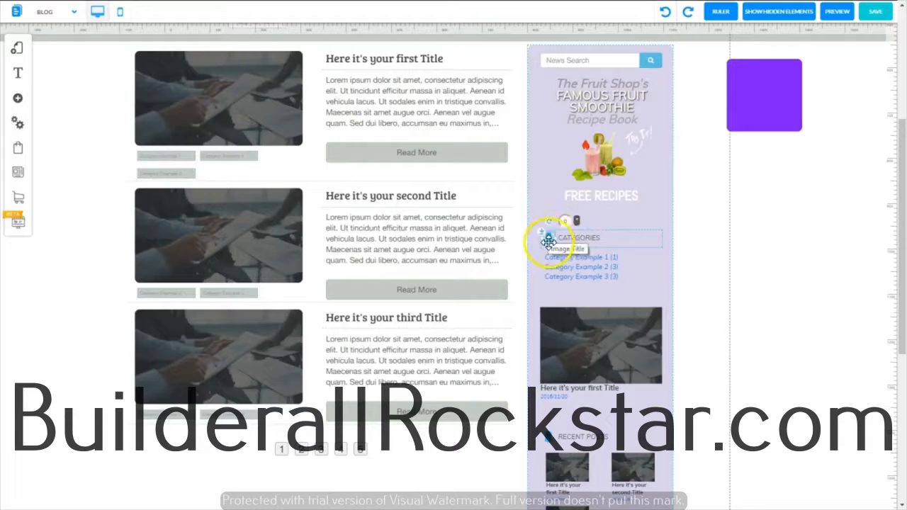
# Replace the icon beside the sidebar's Categories heading with the strawberry image from the Fruit Shop folder
pyautogui.click(549, 241)
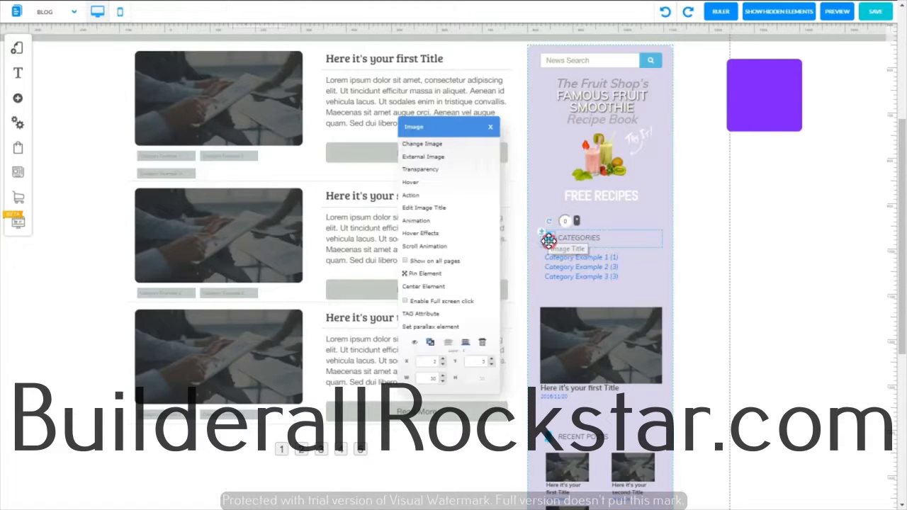
pyautogui.click(454, 143)
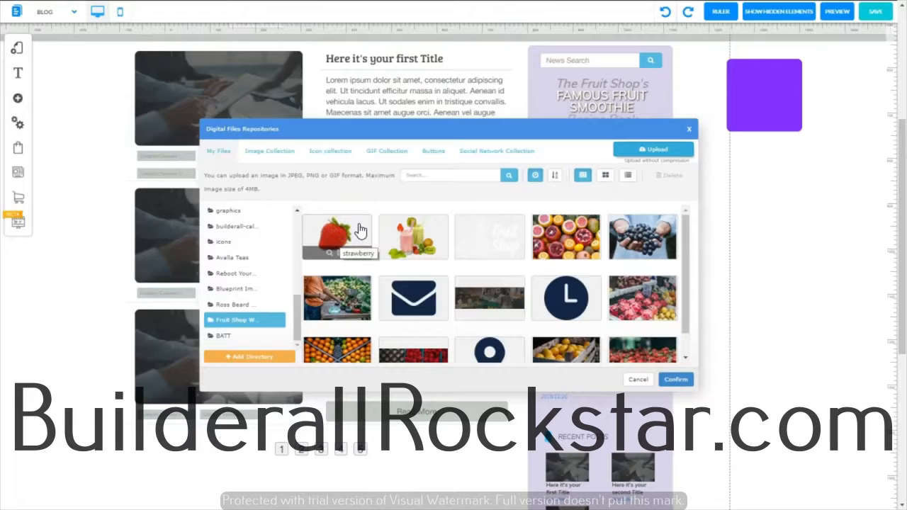
pyautogui.click(361, 232)
pyautogui.click(676, 380)
pyautogui.moveTo(546, 239); pyautogui.dragTo(538, 257)
pyautogui.click(538, 270)
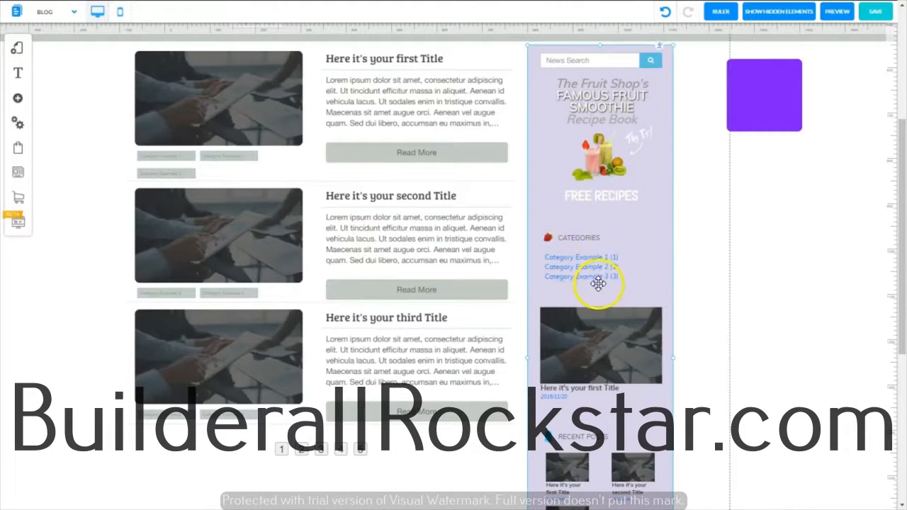
# Move the Categories heading up beneath the FREE RECIPES button and place the category list directly under it
pyautogui.scroll(-1, 592, 205)
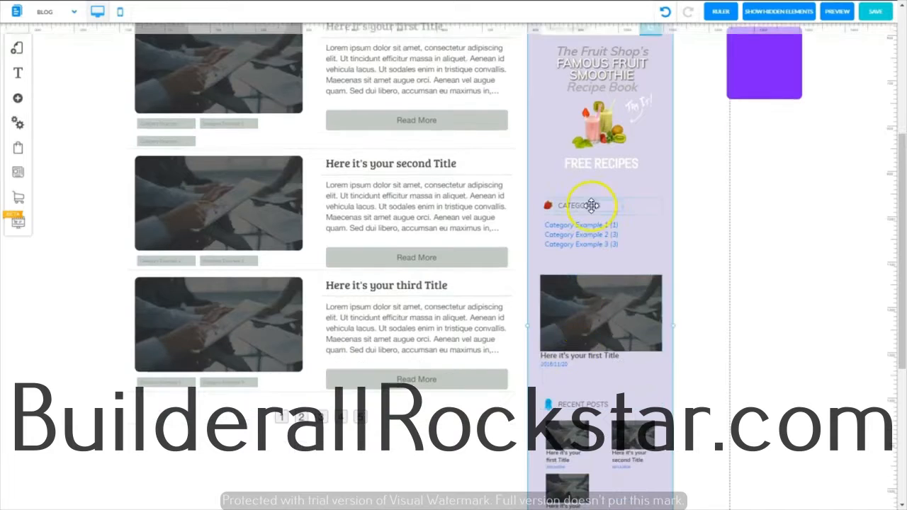
pyautogui.click(648, 205)
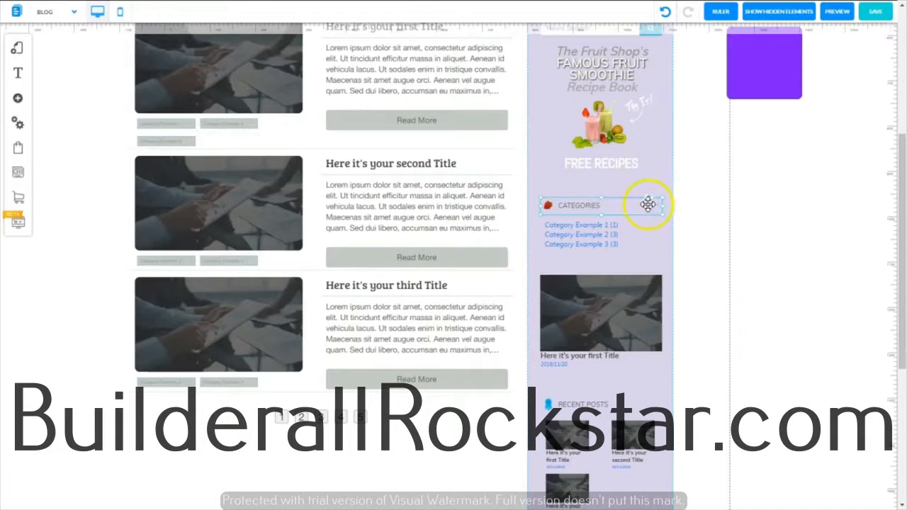
pyautogui.moveTo(648, 205); pyautogui.dragTo(648, 180)
pyautogui.click(633, 237)
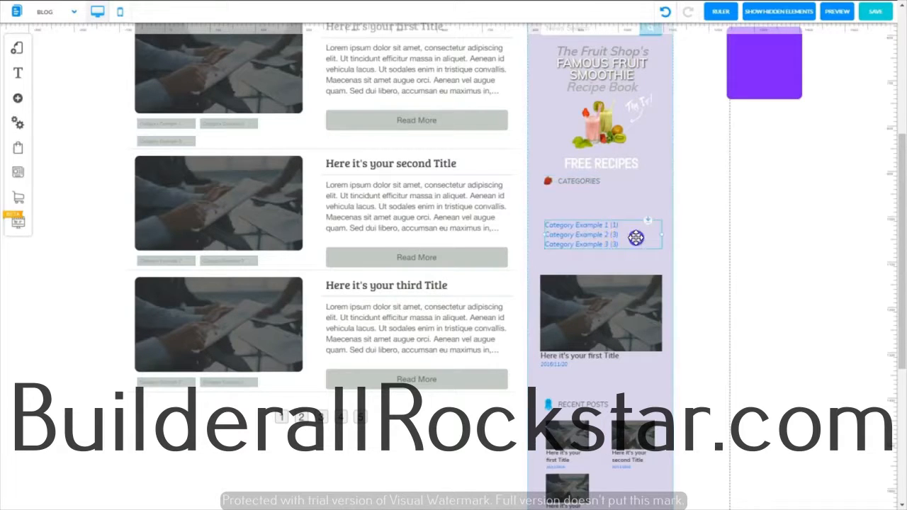
pyautogui.moveTo(636, 237); pyautogui.dragTo(646, 190)
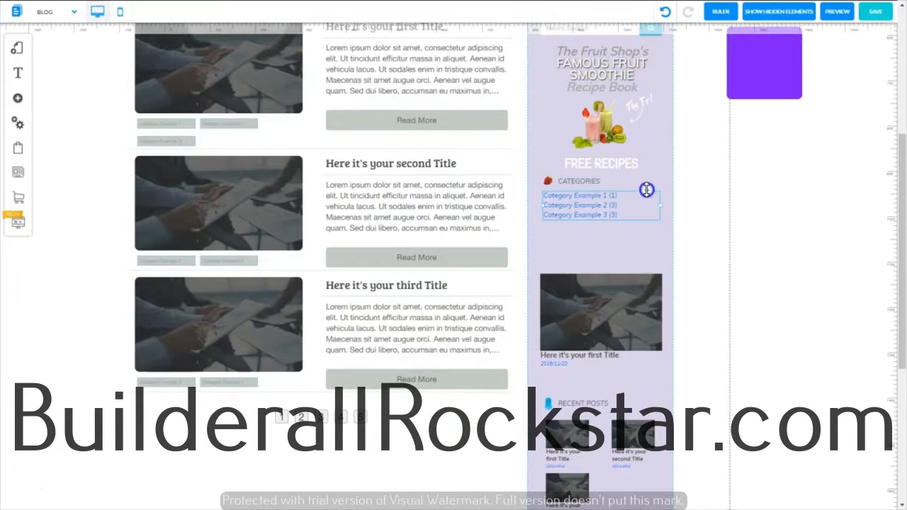
# Remove the large news item between the category list and the Recent Posts heading in the sidebar
pyautogui.click(619, 294)
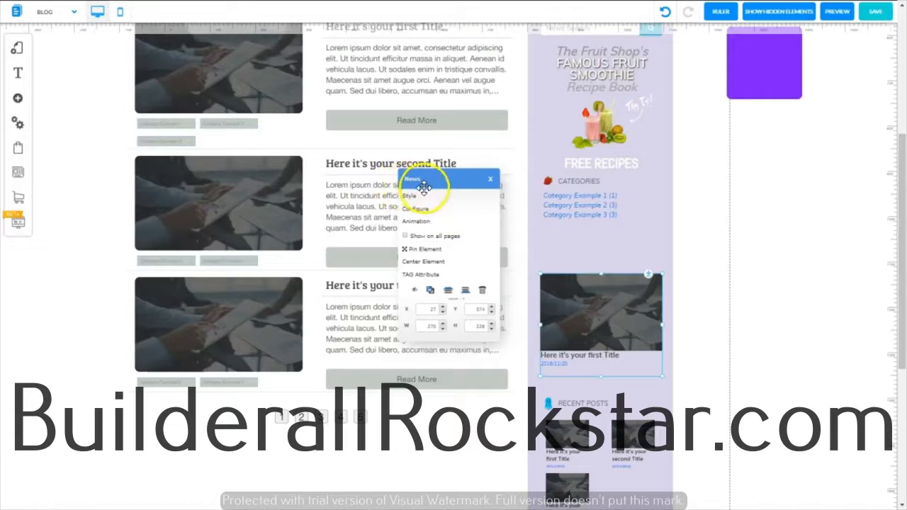
pyautogui.click(492, 182)
pyautogui.click(602, 290)
pyautogui.moveTo(602, 290); pyautogui.dragTo(653, 404)
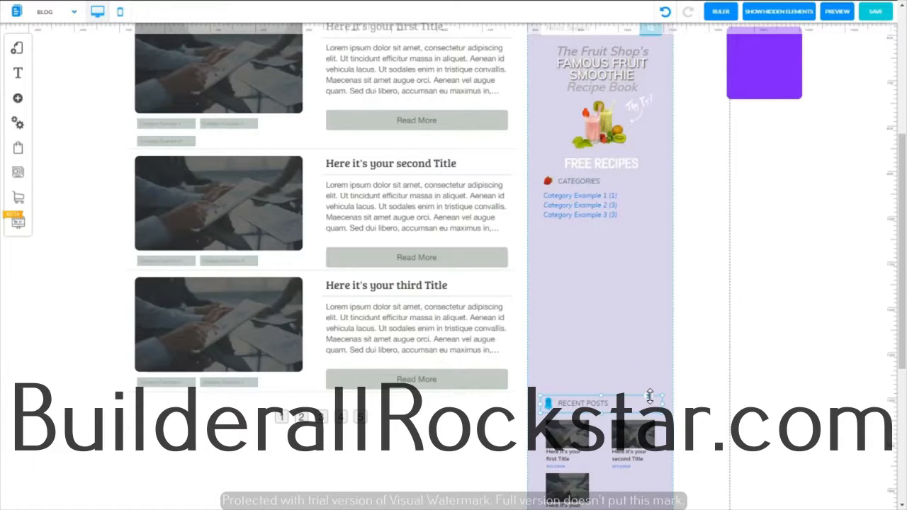
# Move the Recent Posts section and the elements below it up, leaving a small gap beneath the category list
pyautogui.click(650, 396)
pyautogui.moveTo(650, 396); pyautogui.dragTo(656, 232)
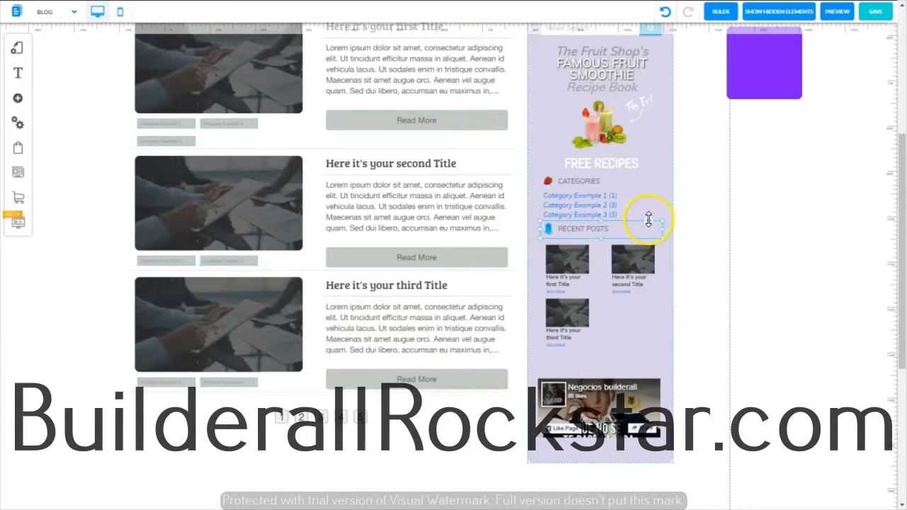
pyautogui.moveTo(650, 219); pyautogui.dragTo(646, 231)
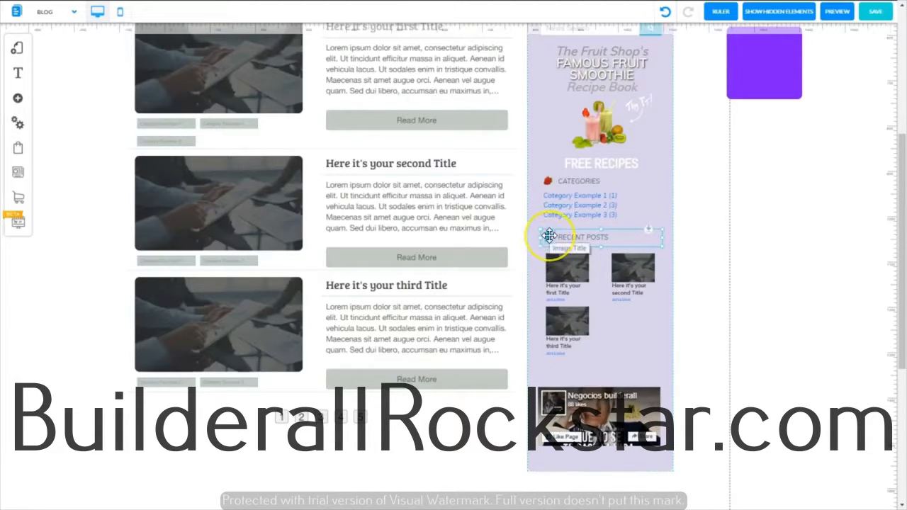
# Replace the icon beside the Recent Posts heading with the strawberry image
pyautogui.click(549, 236)
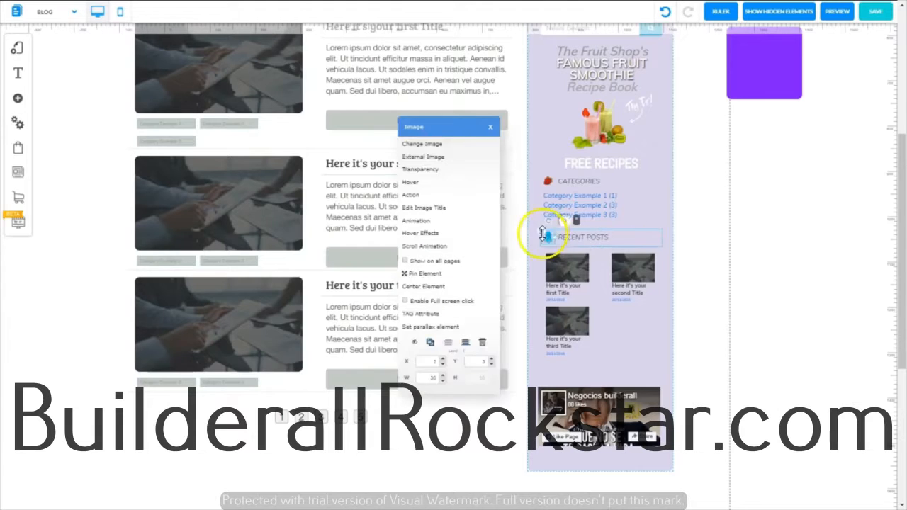
pyautogui.click(443, 141)
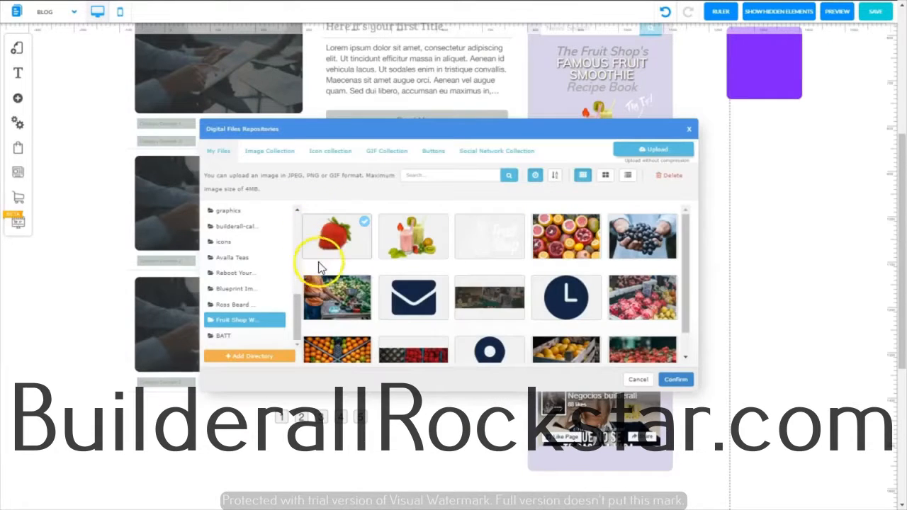
pyautogui.click(674, 379)
pyautogui.click(652, 181)
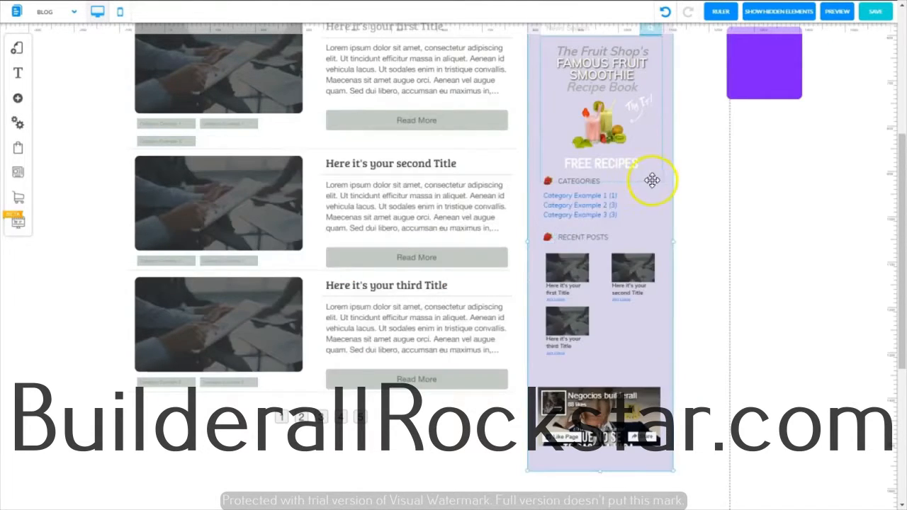
# Shift the Categories heading and everything below it down slightly, and align both sidebar headings and the recent posts list to a vertical guide
pyautogui.click(539, 27)
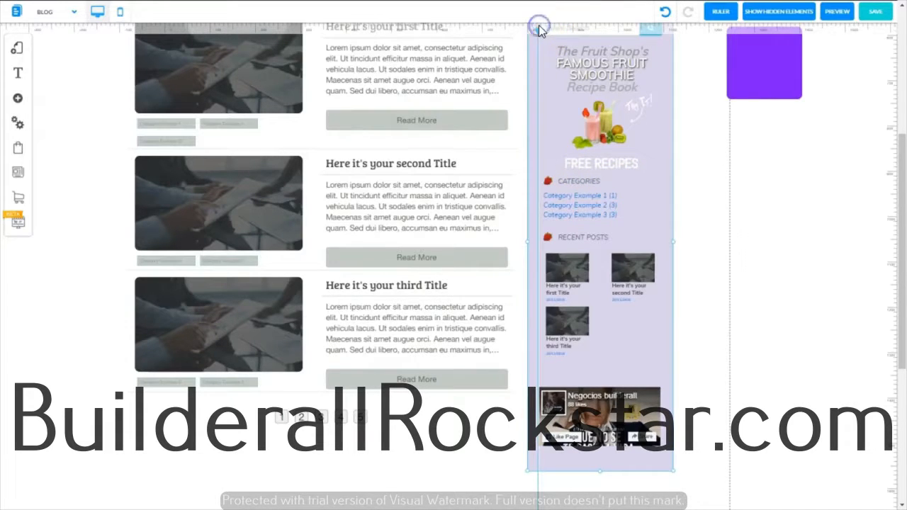
pyautogui.click(636, 182)
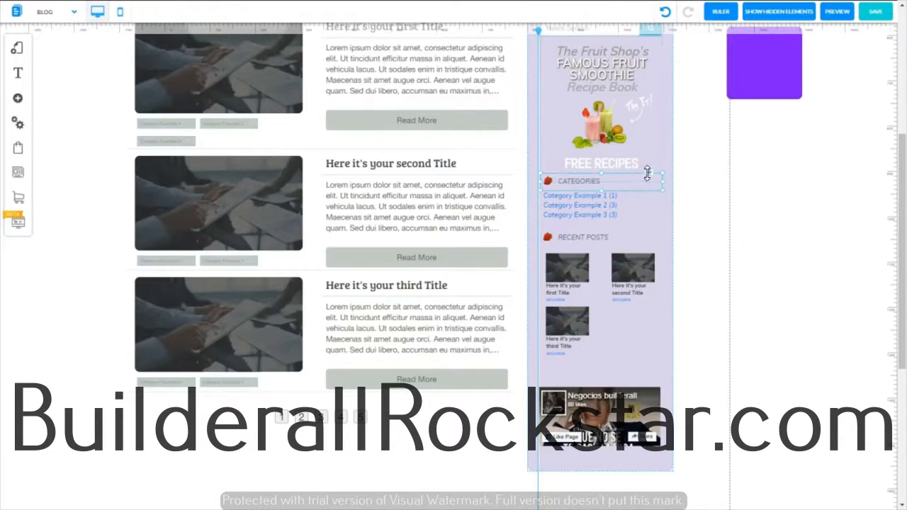
pyautogui.moveTo(649, 175)
pyautogui.mouseDown()
pyautogui.moveTo(641, 201)
pyautogui.moveTo(647, 184)
pyautogui.mouseUp()
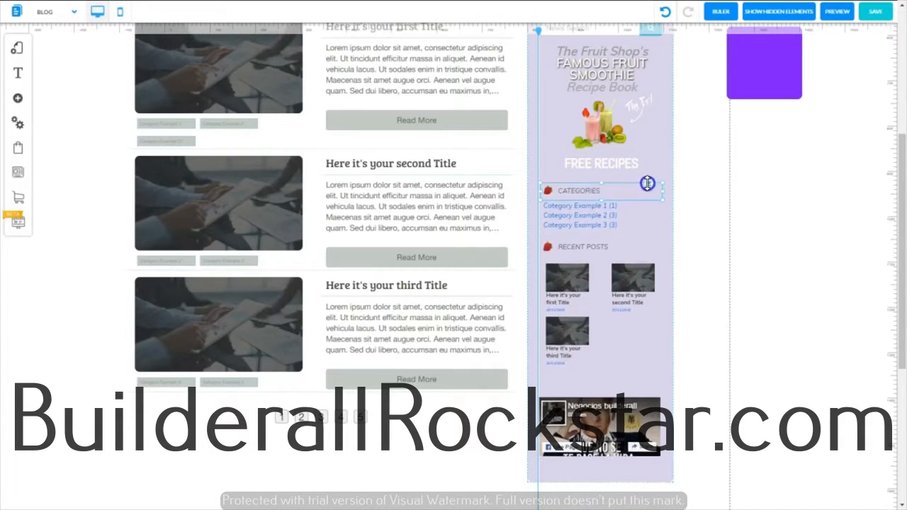
pyautogui.click(641, 248)
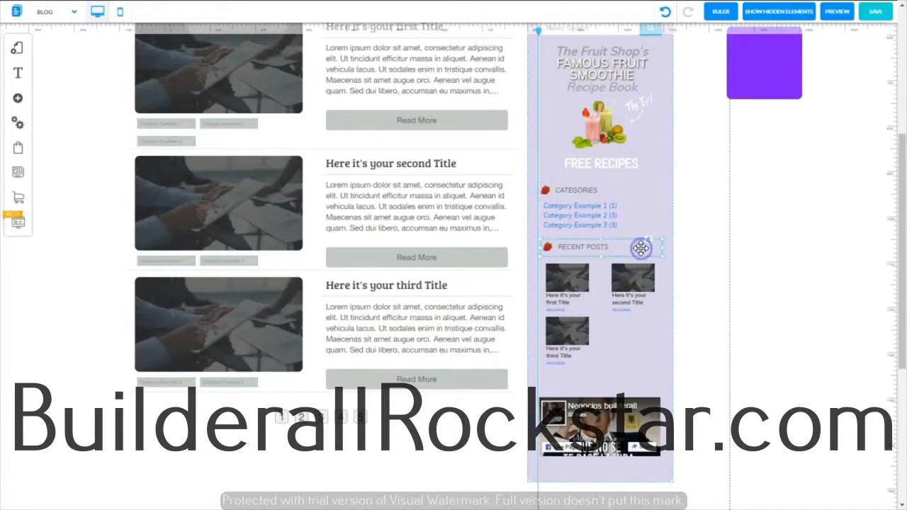
pyautogui.click(592, 319)
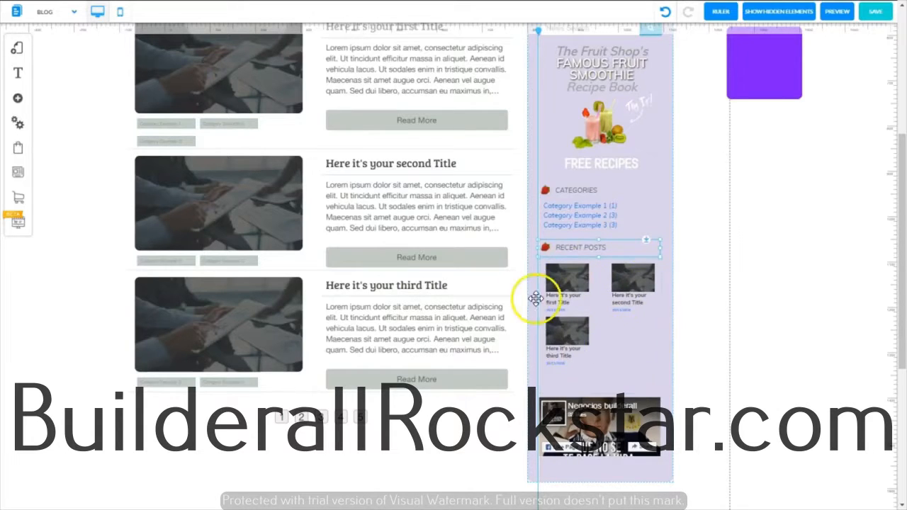
# Review the Facebook Page widget's settings and move the widget up closer to the recent posts list
pyautogui.click(591, 419)
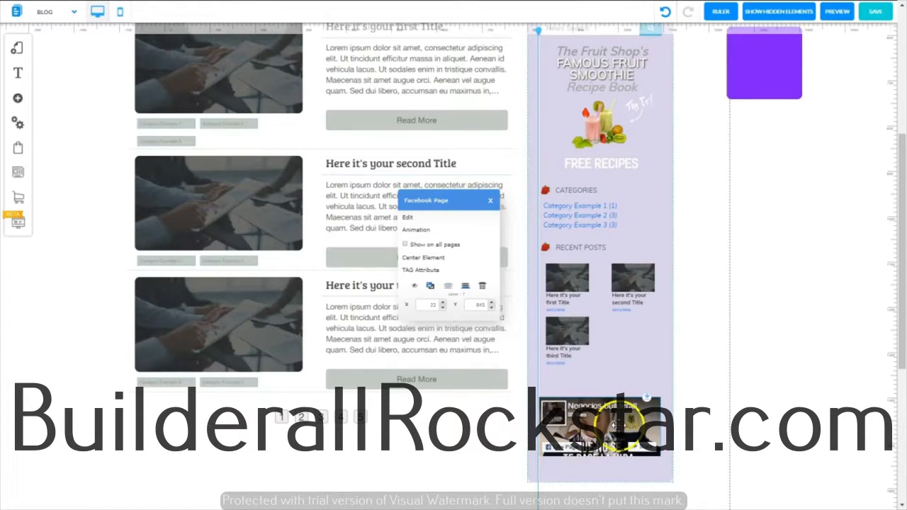
pyautogui.click(409, 221)
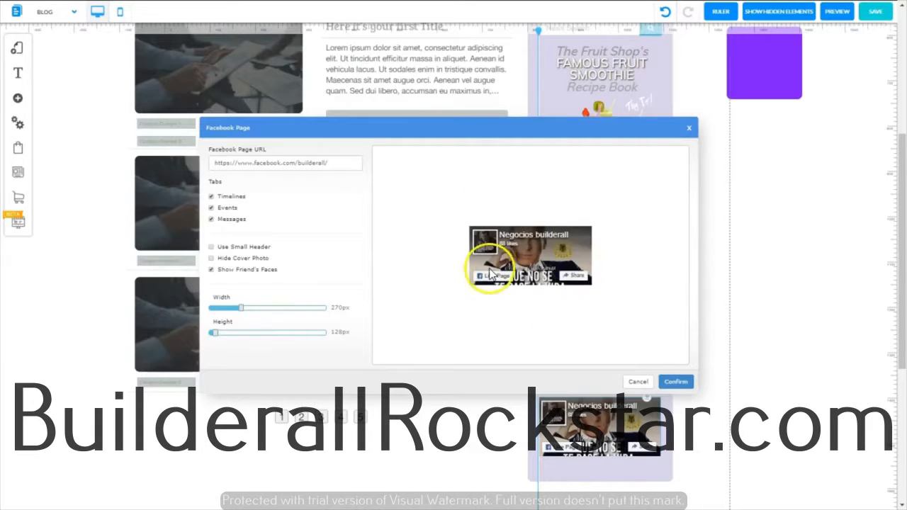
pyautogui.click(676, 383)
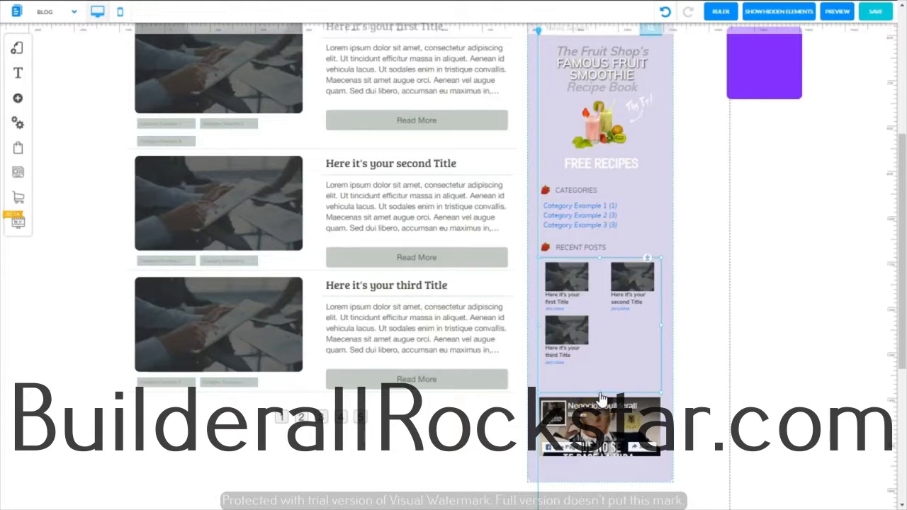
pyautogui.click(654, 416)
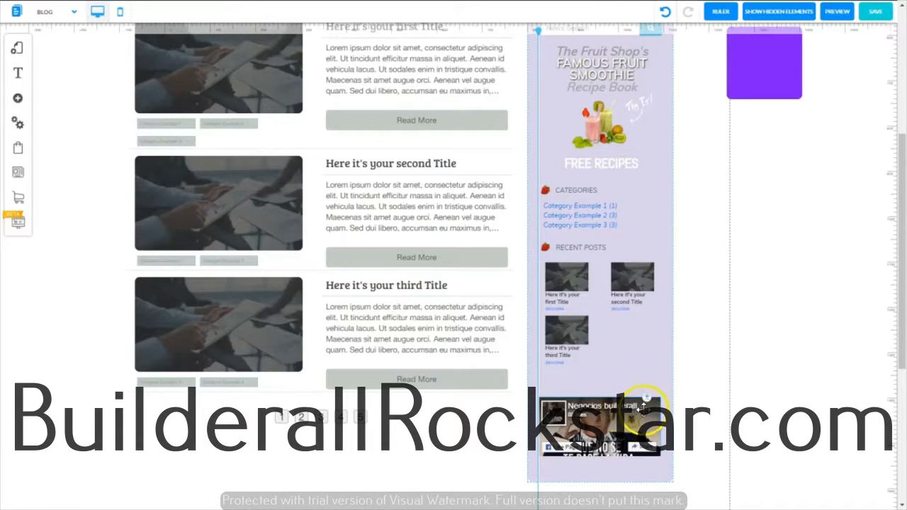
pyautogui.moveTo(649, 395); pyautogui.dragTo(648, 372)
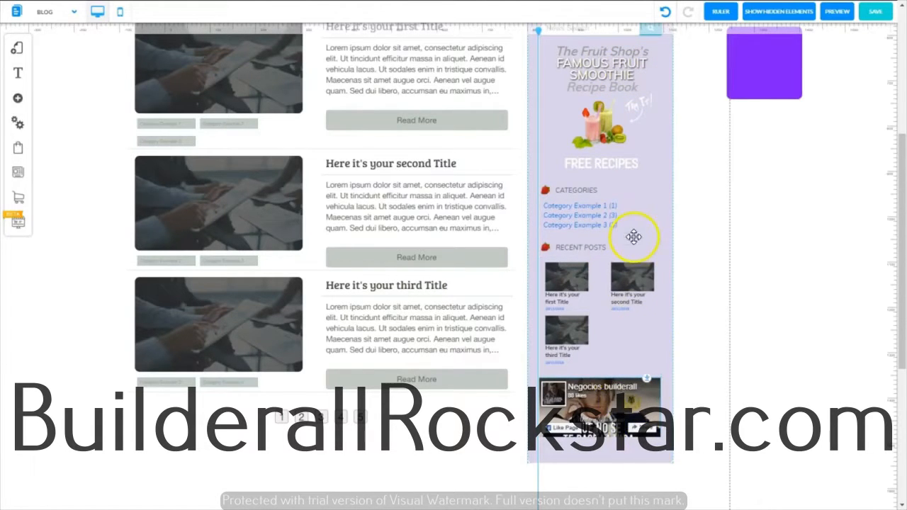
# Remove the vertical guide at the sidebar's edge and hide the ruler
pyautogui.moveTo(902, 300); pyautogui.dragTo(903, 281)
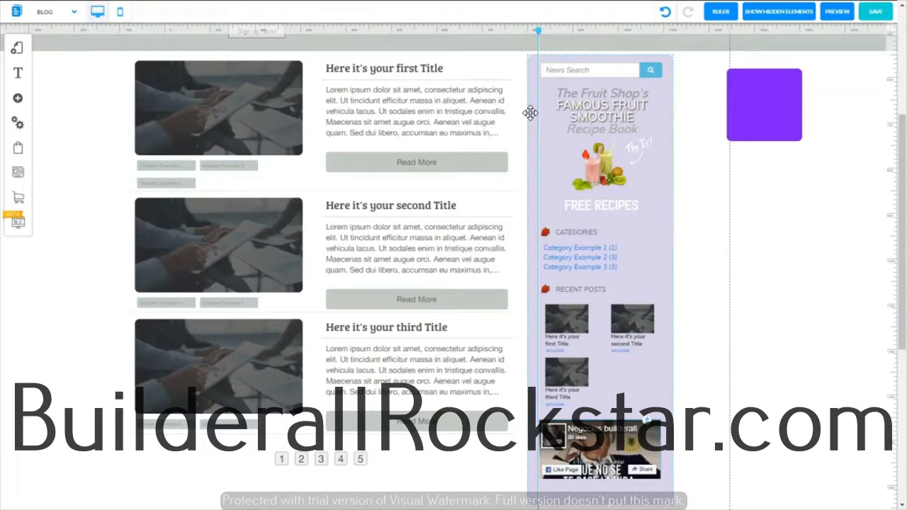
pyautogui.click(539, 29)
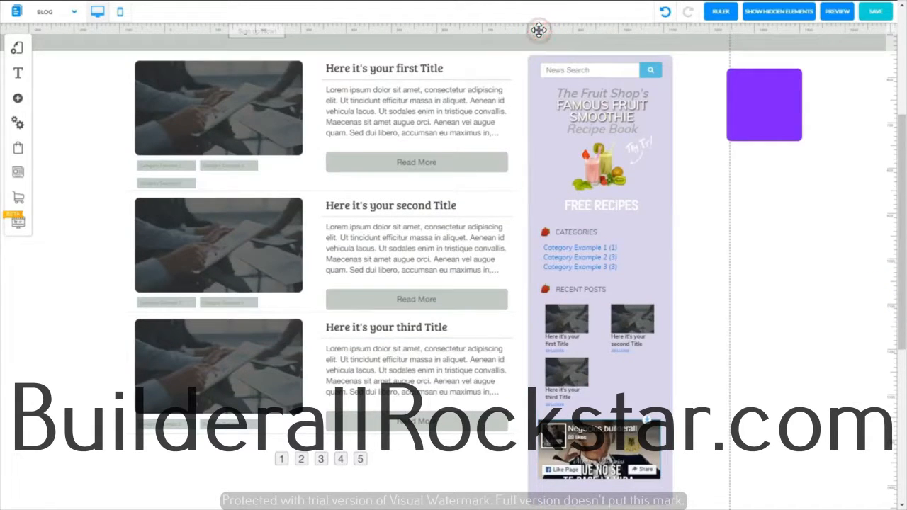
pyautogui.click(723, 16)
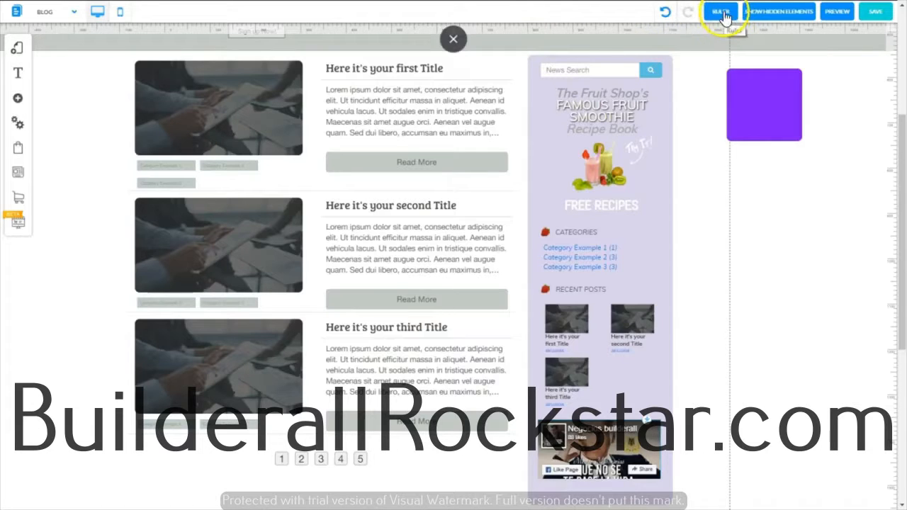
# Change the sidebar box's background color so its lavender fill is gone and it blends with the white page
pyautogui.click(529, 64)
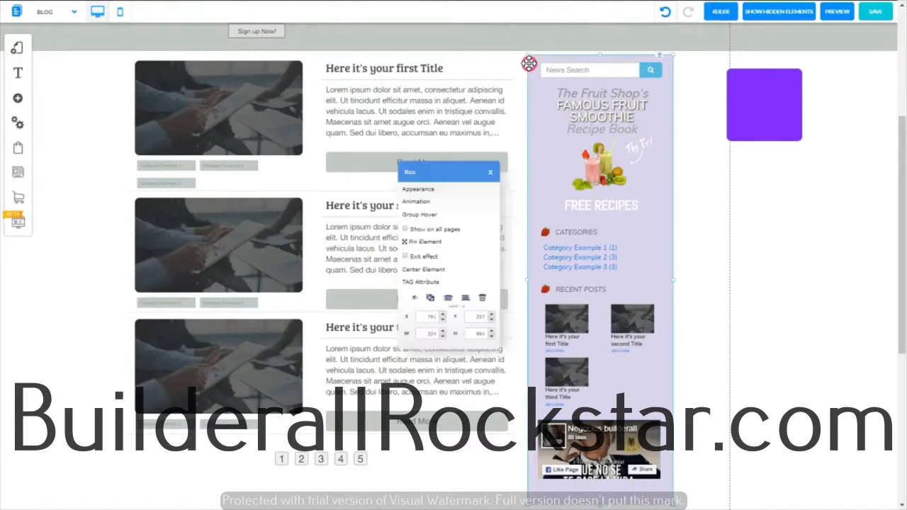
pyautogui.click(425, 190)
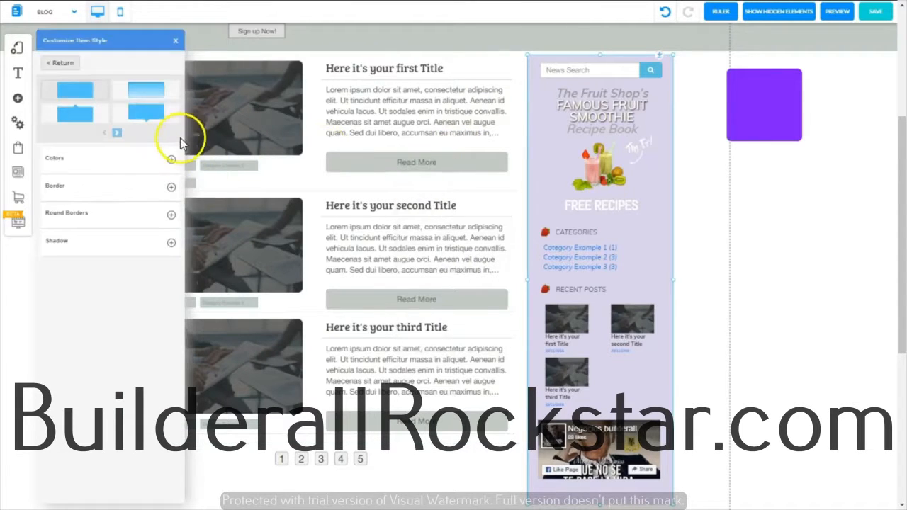
pyautogui.click(170, 161)
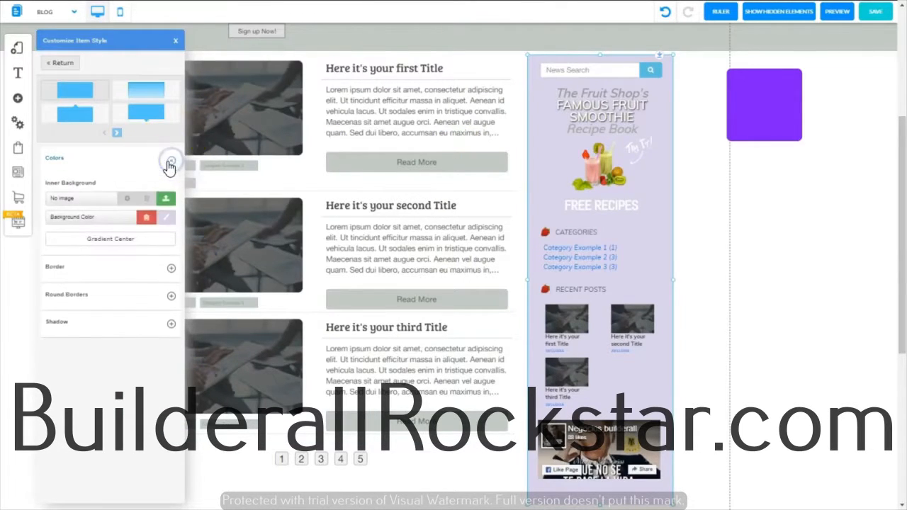
pyautogui.click(171, 225)
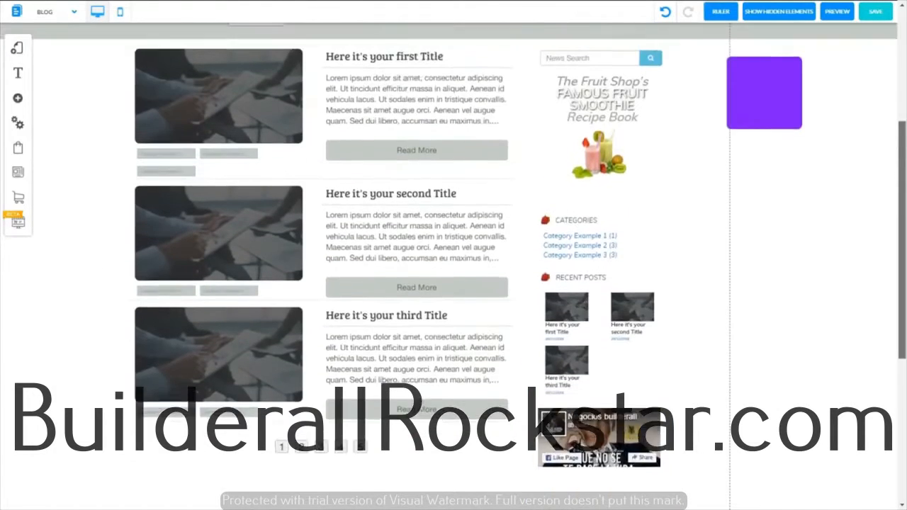
# Hide the purple box beside the sidebar
pyautogui.scroll(1, 454, 255)
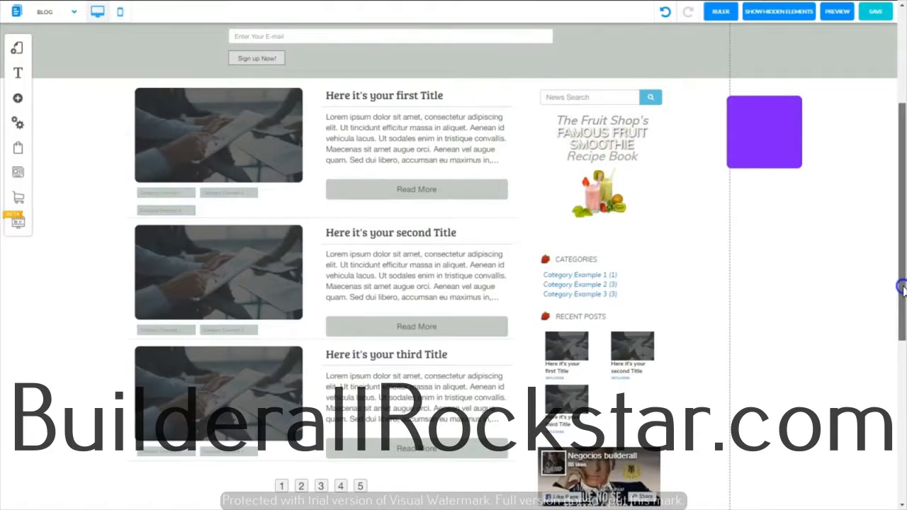
pyautogui.scroll(3, 897, 287)
pyautogui.scroll(-4, 779, 177)
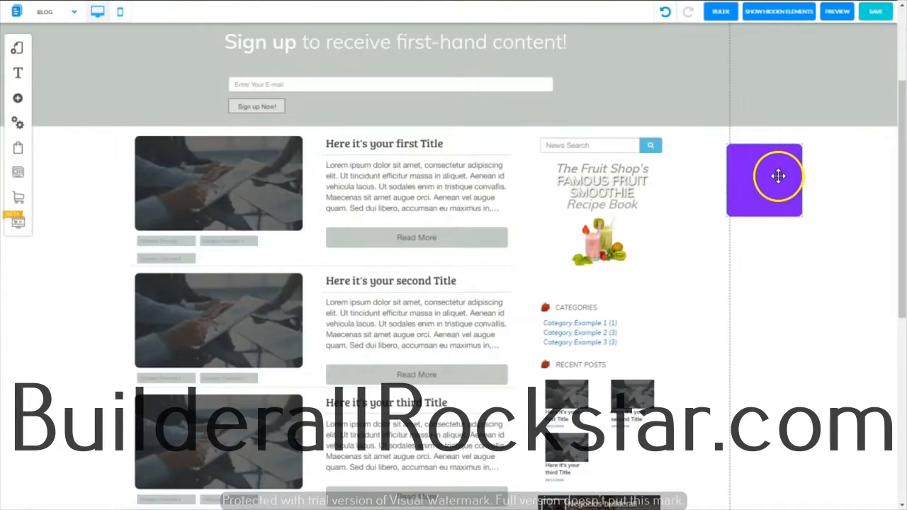
pyautogui.click(776, 173)
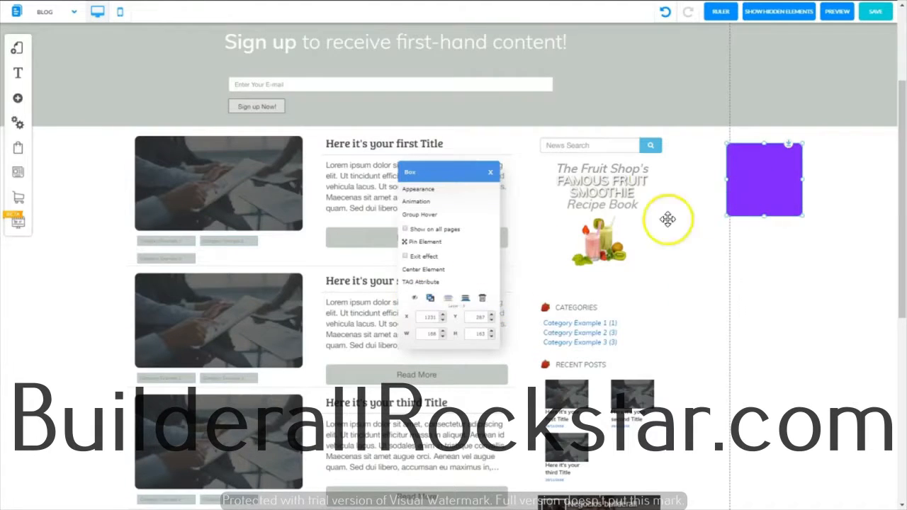
pyautogui.click(417, 299)
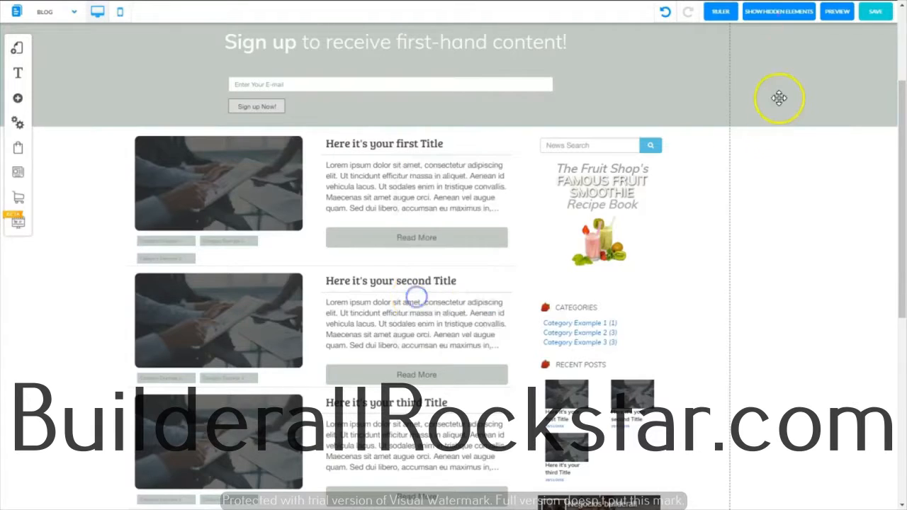
pyautogui.click(768, 20)
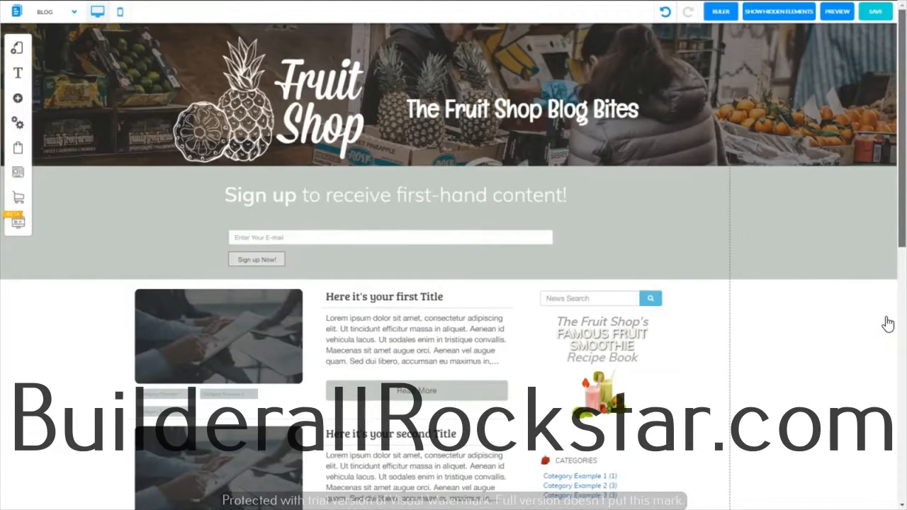
# Move the footer up to just beneath the page numbers and the Facebook widget
pyautogui.scroll(-8, 888, 324)
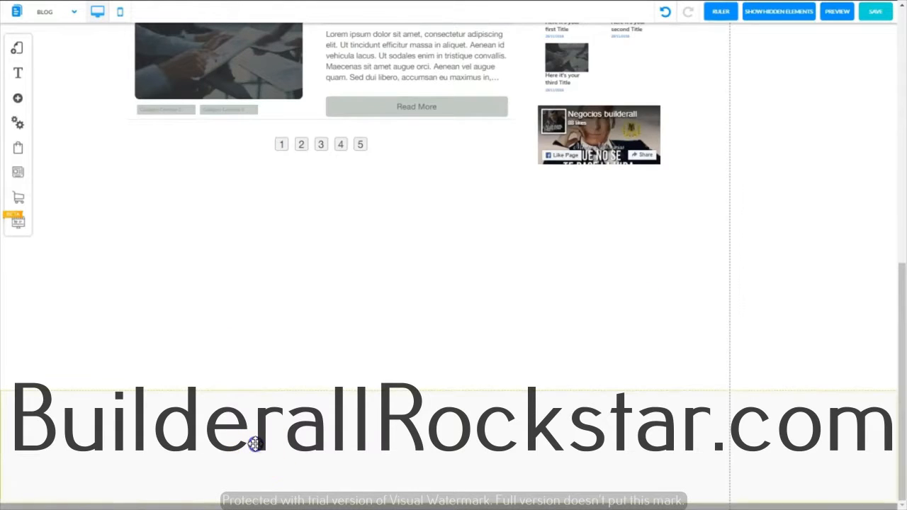
pyautogui.scroll(3, 826, 371)
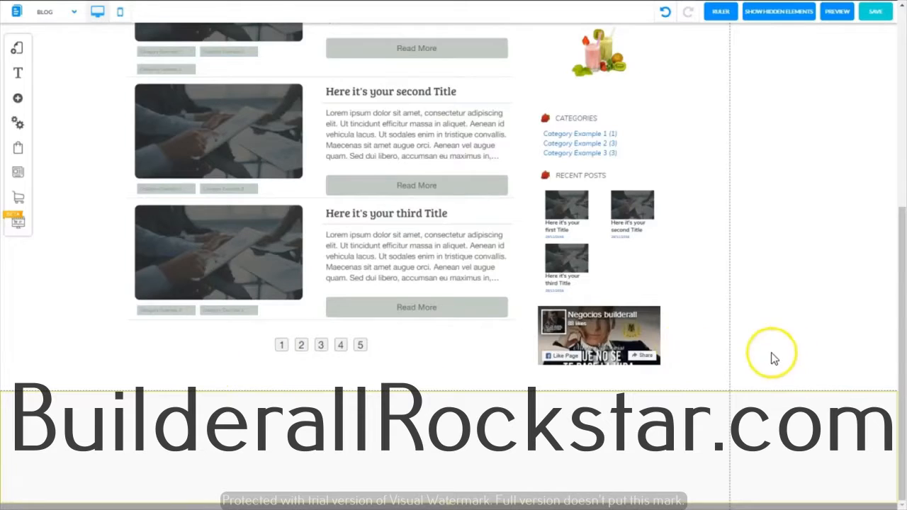
pyautogui.scroll(5, 381, 387)
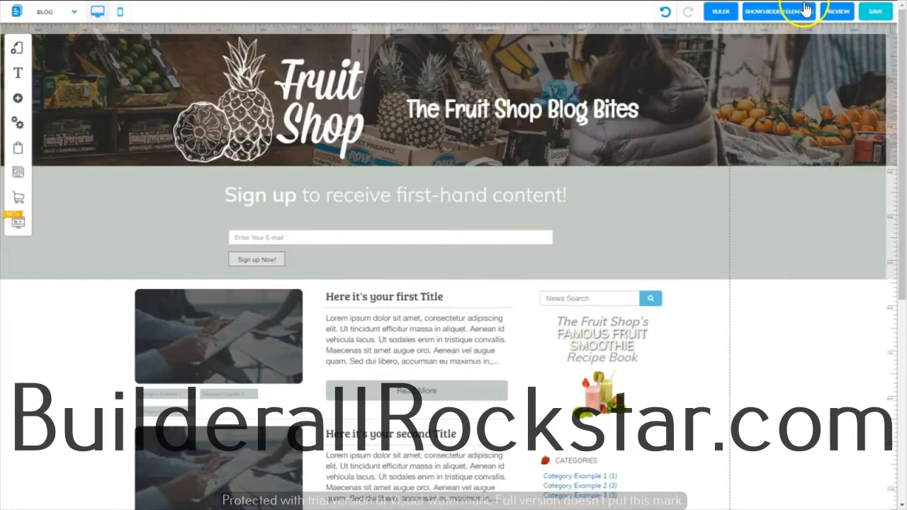
# Place a vertical guide near the logo's left edge and align the news list to it directly beneath the sign-up banner
pyautogui.click(164, 29)
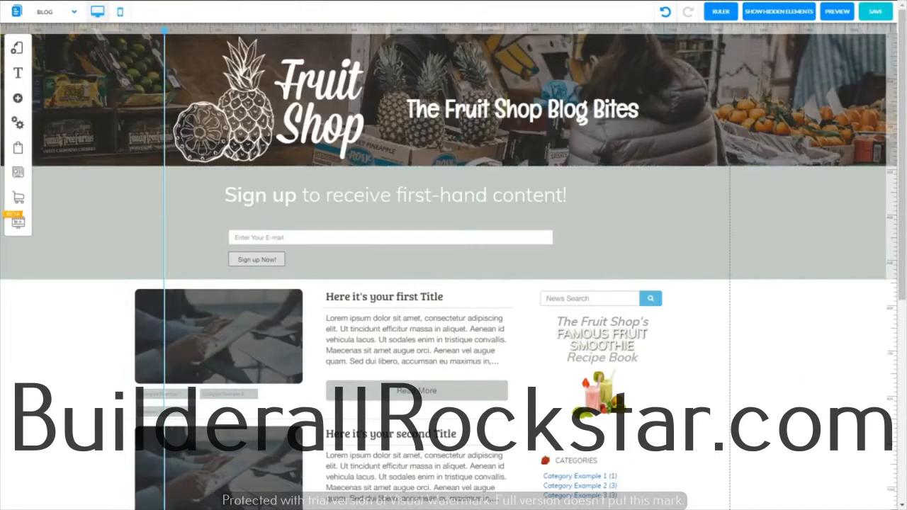
pyautogui.scroll(-3, 454, 284)
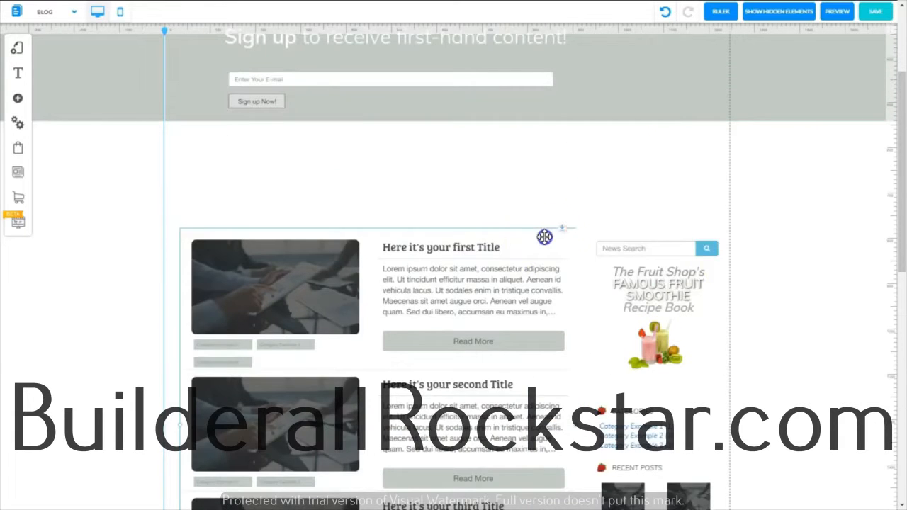
pyautogui.moveTo(545, 237); pyautogui.dragTo(529, 131)
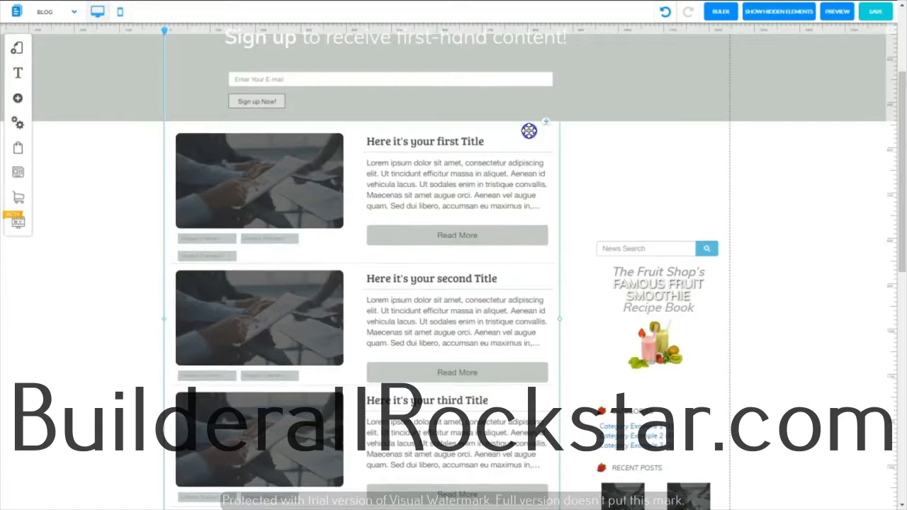
# Move the sidebar elements up alongside the news list and raise the footer to just below the content
pyautogui.click(589, 315)
pyautogui.moveTo(588, 315); pyautogui.dragTo(581, 202)
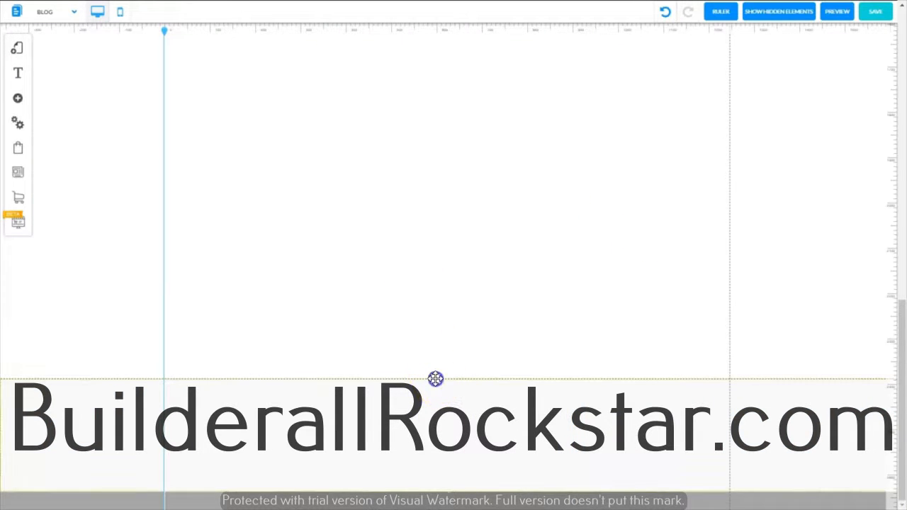
pyautogui.moveTo(454, 384); pyautogui.dragTo(451, 307)
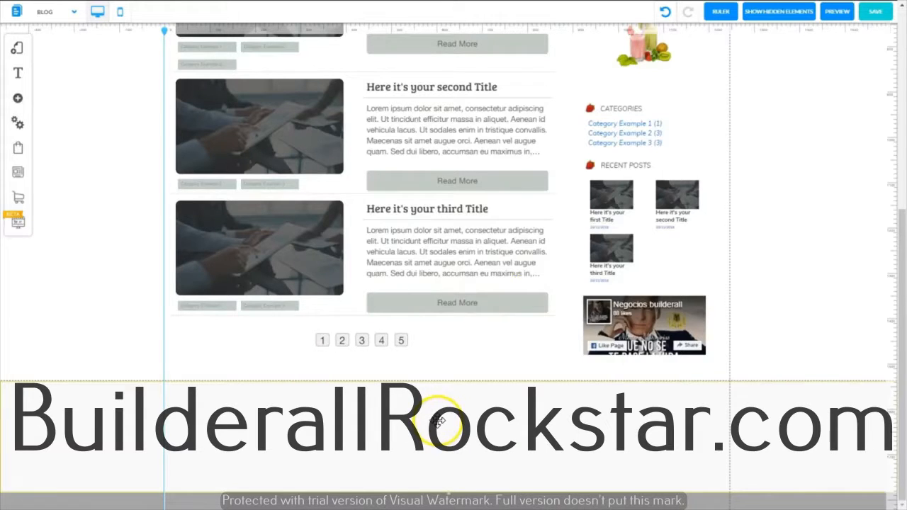
# Set the footer's background color to white and shorten the footer to a slim strip beneath the page content
pyautogui.scroll(1, 381, 479)
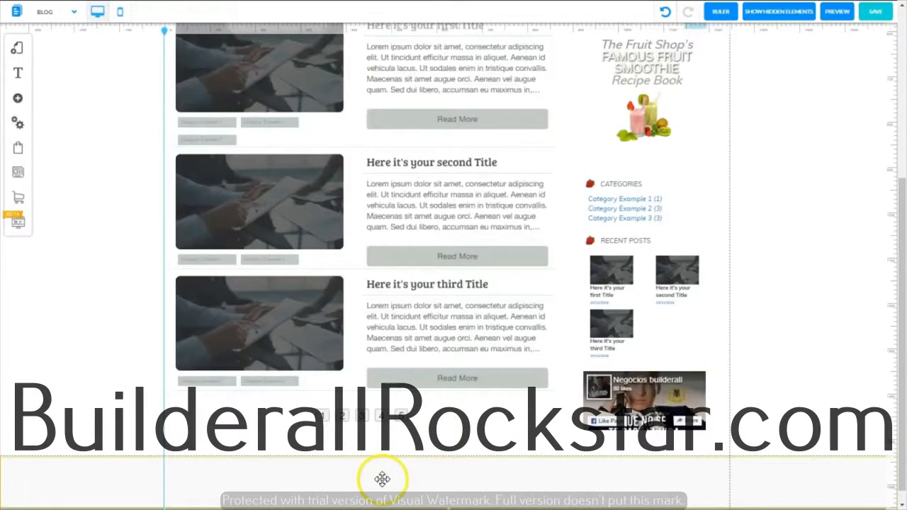
pyautogui.click(383, 479)
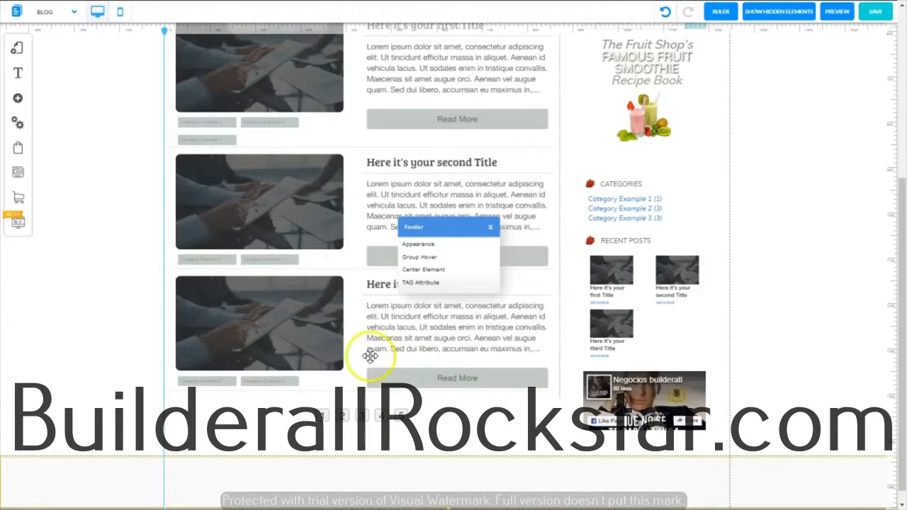
pyautogui.click(422, 244)
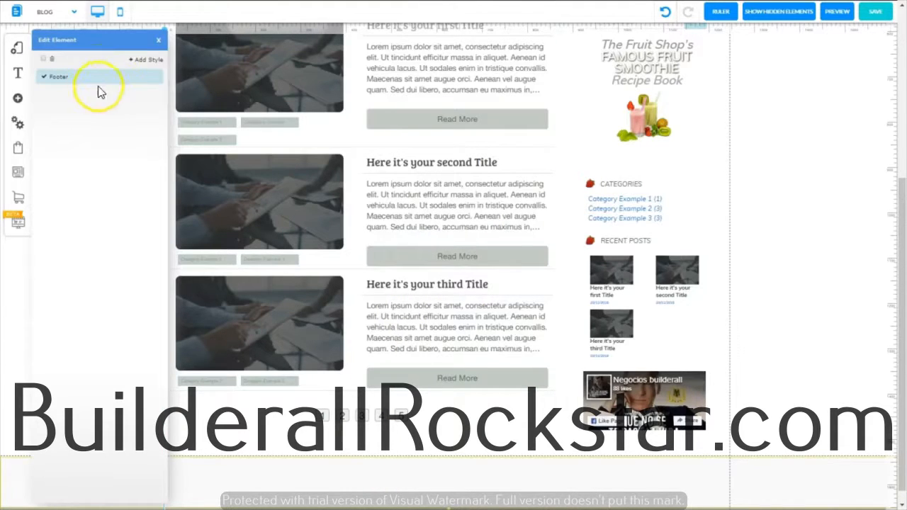
pyautogui.click(156, 77)
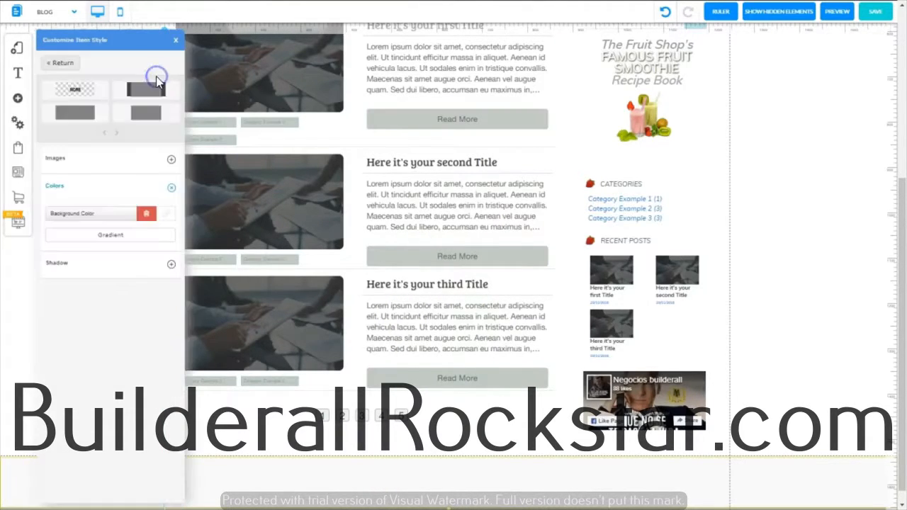
pyautogui.click(170, 219)
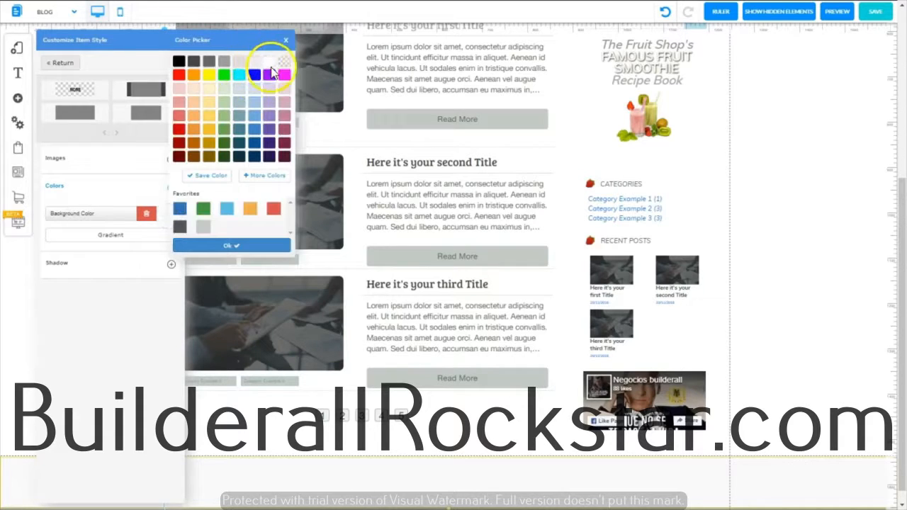
pyautogui.click(270, 64)
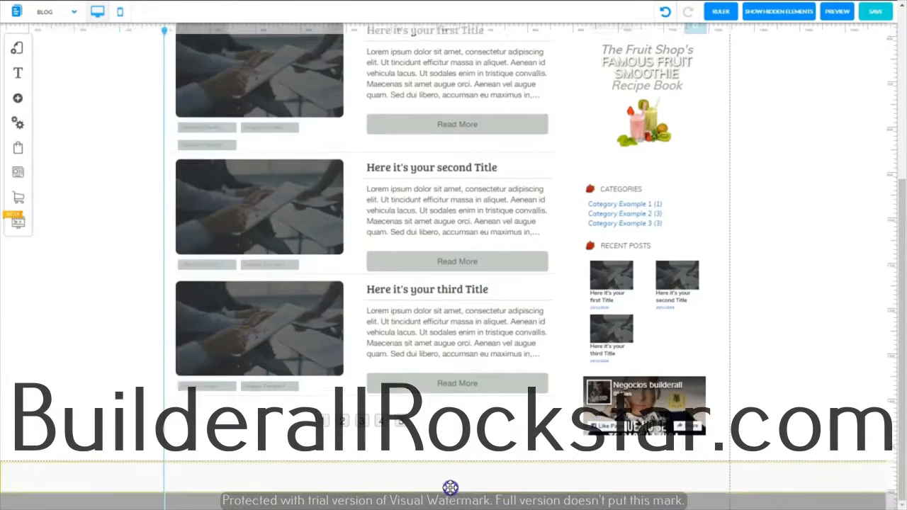
pyautogui.moveTo(452, 486); pyautogui.dragTo(451, 508)
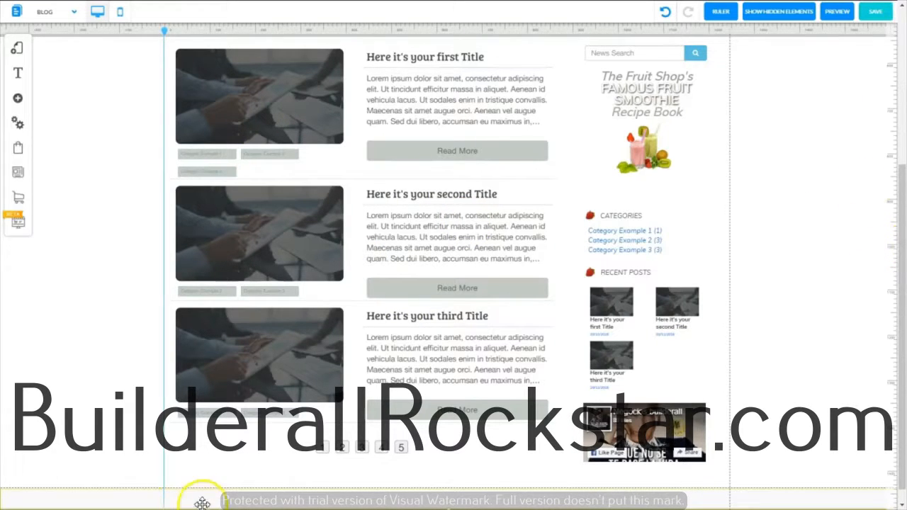
pyautogui.scroll(-1, 624, 502)
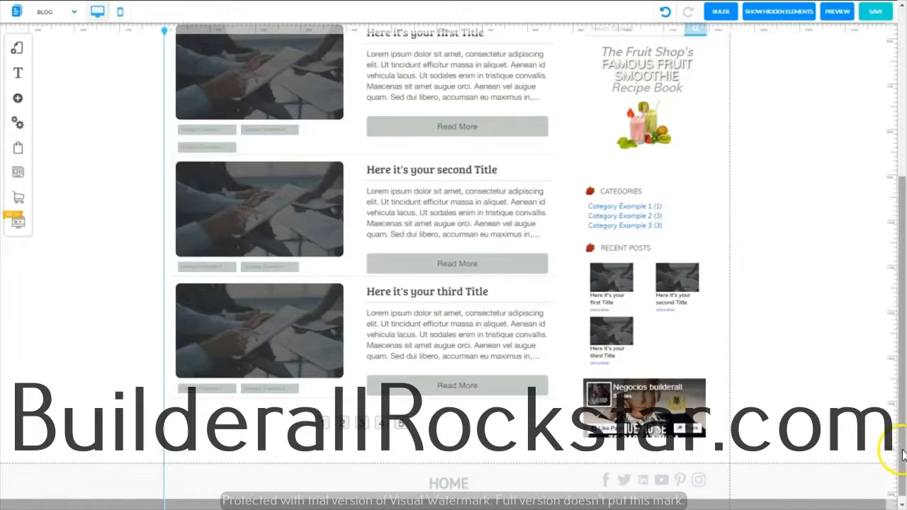
# Remove the vertical guide near the logo's left edge and hide the rulers
pyautogui.scroll(4, 806, 400)
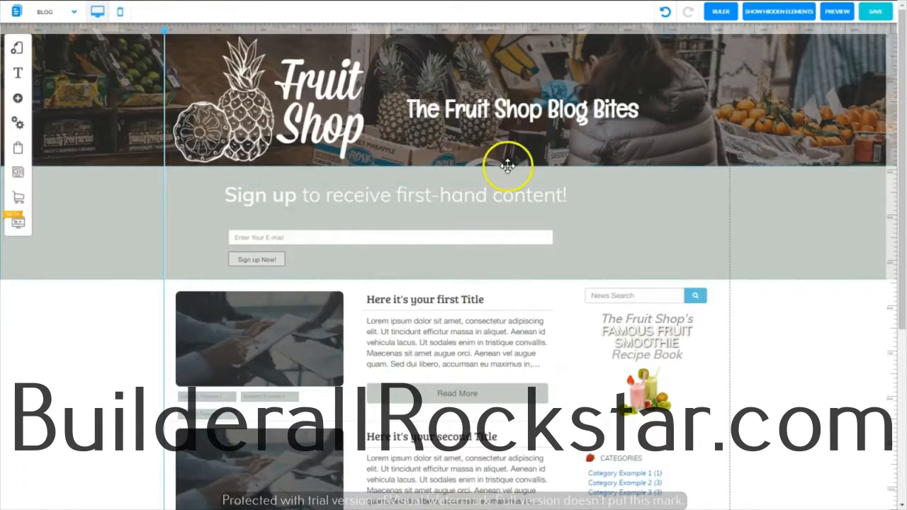
pyautogui.click(163, 27)
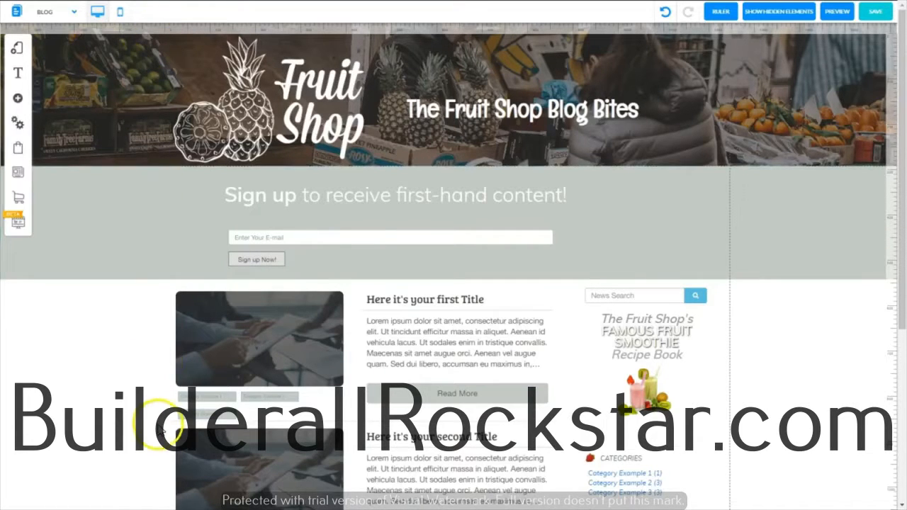
pyautogui.click(727, 12)
# Preview the whole blog page, return to editing, and save the default layout with the Blog and News Page changes
pyautogui.click(829, 12)
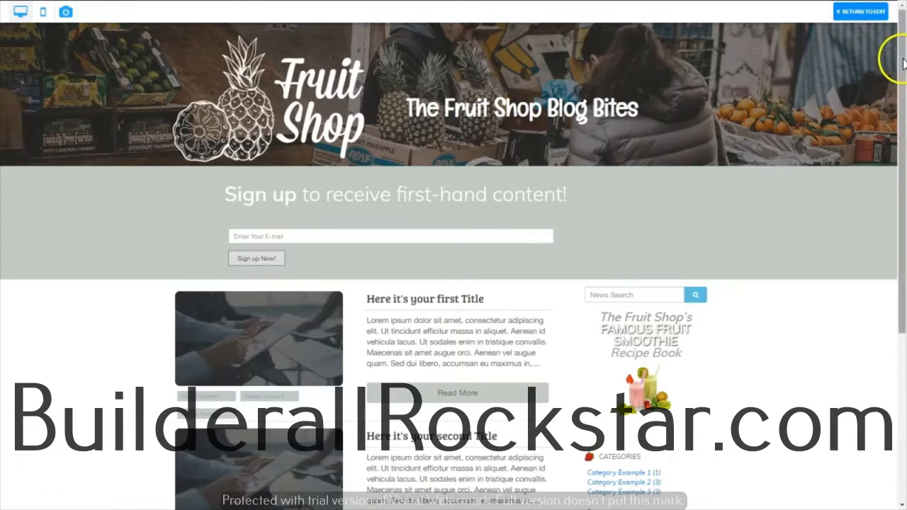
pyautogui.scroll(-3, 900, 46)
pyautogui.scroll(3, 901, 46)
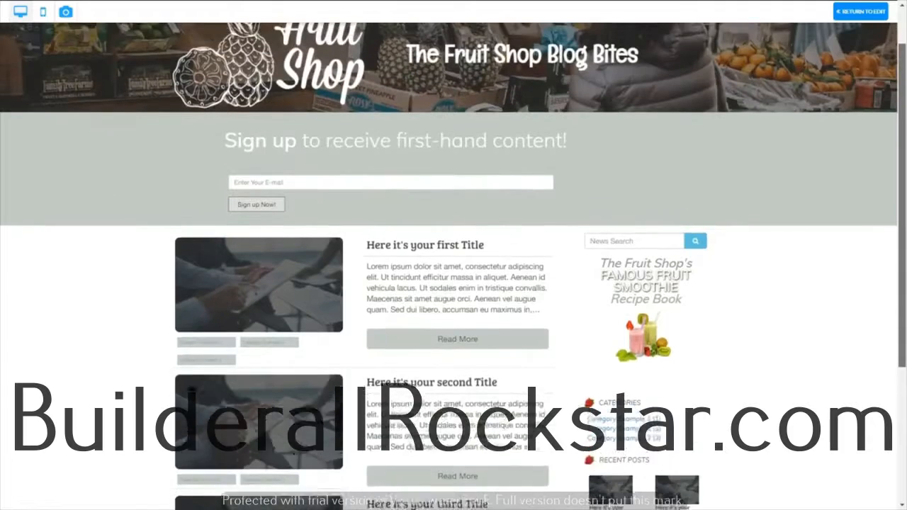
pyautogui.click(858, 11)
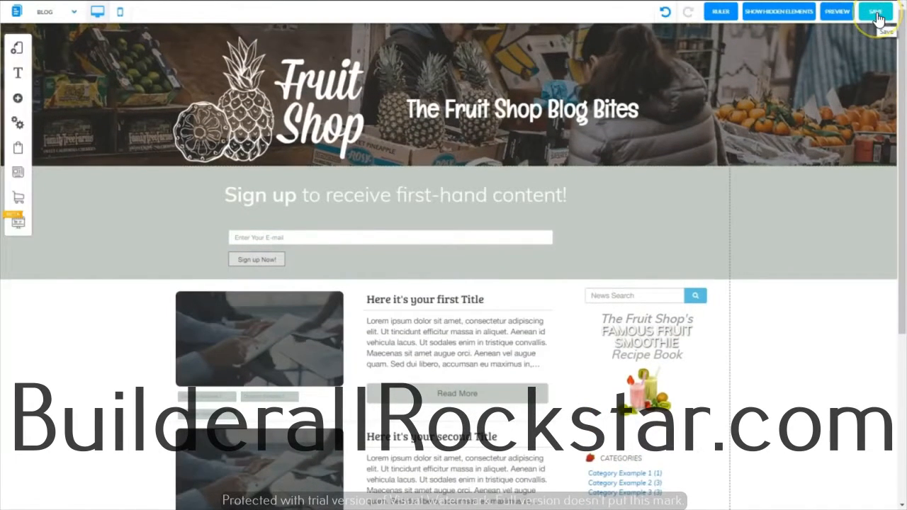
pyautogui.click(877, 12)
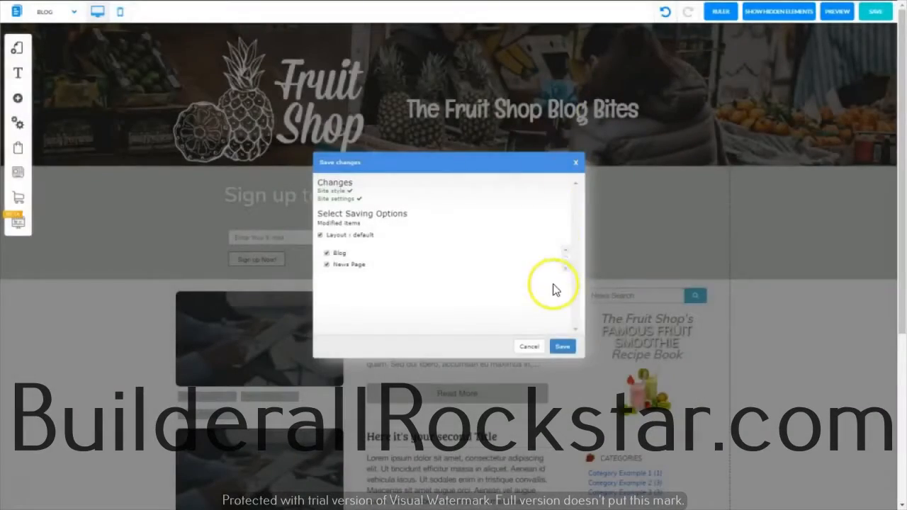
pyautogui.click(562, 346)
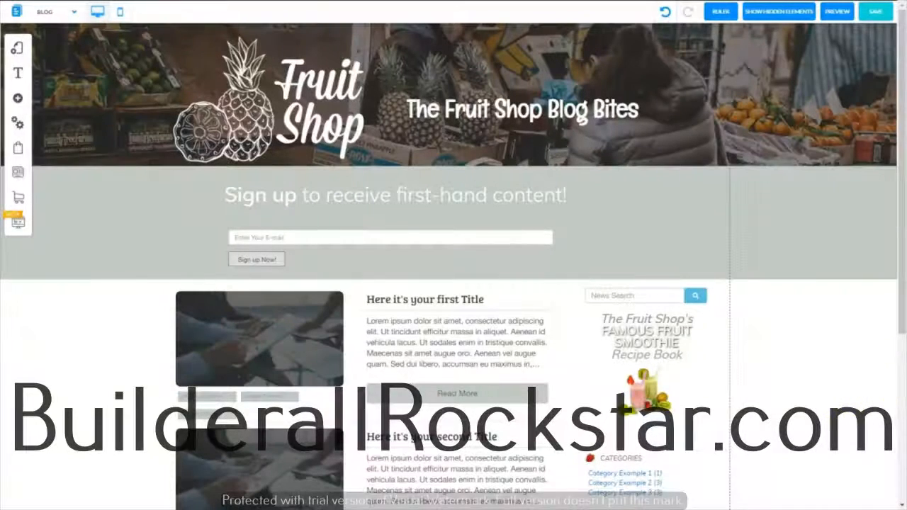